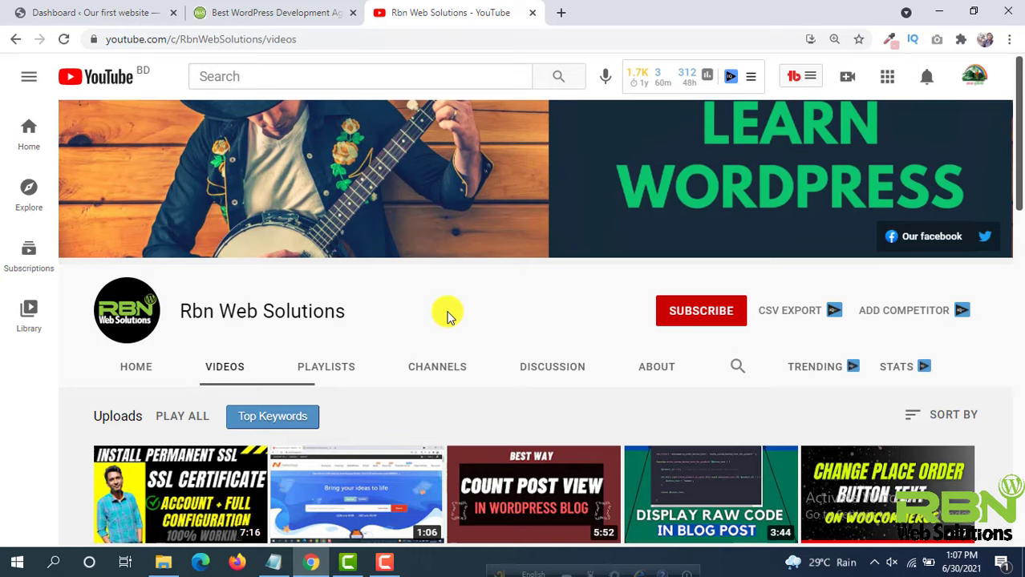
Open the Add Plugins page of the WordPress site's dashboard and search the plugins for "testimonial".
left_click(264, 13)
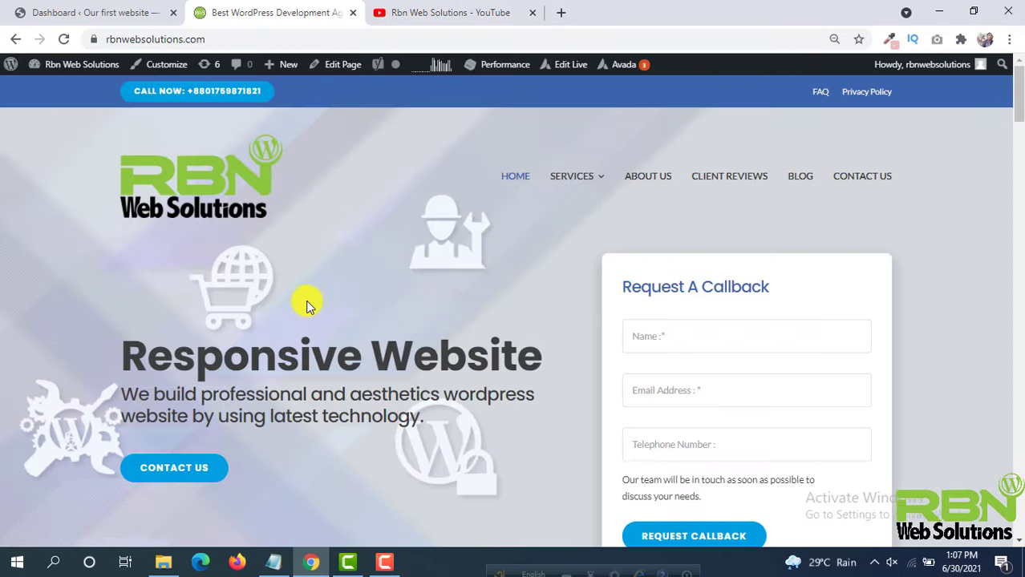
left_click(96, 15)
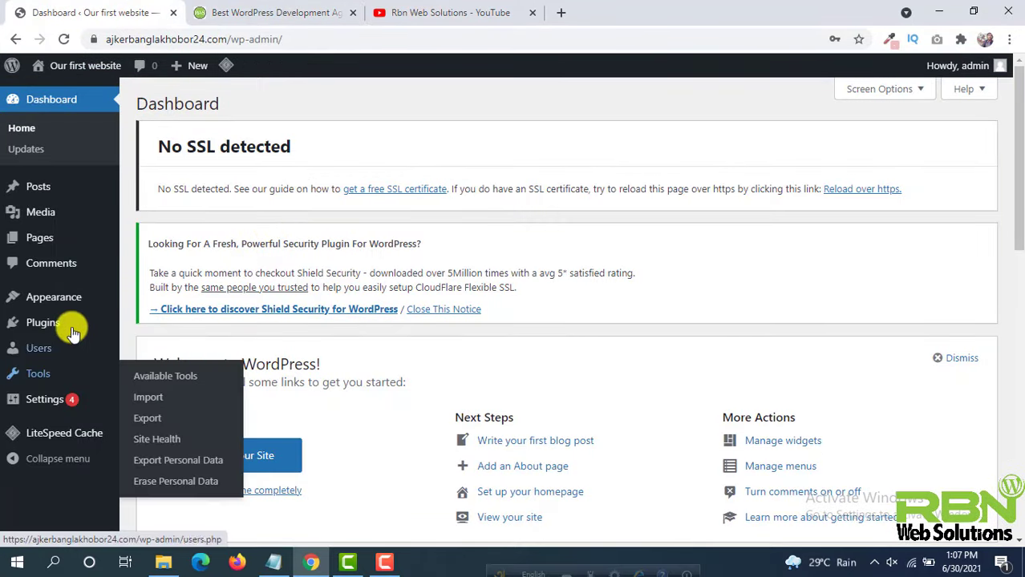
mouse_move(73, 329)
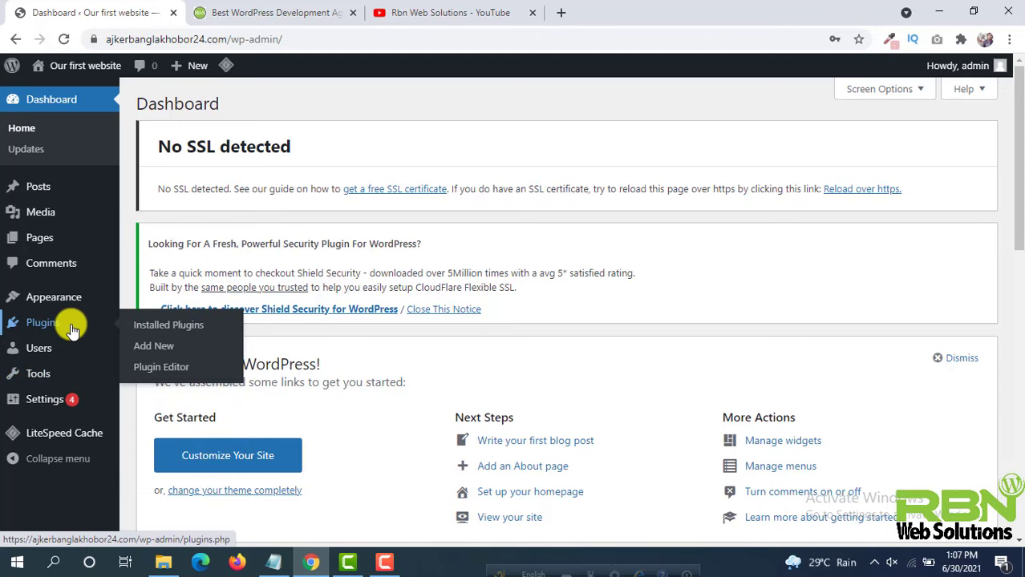
left_click(169, 349)
left_click(771, 330)
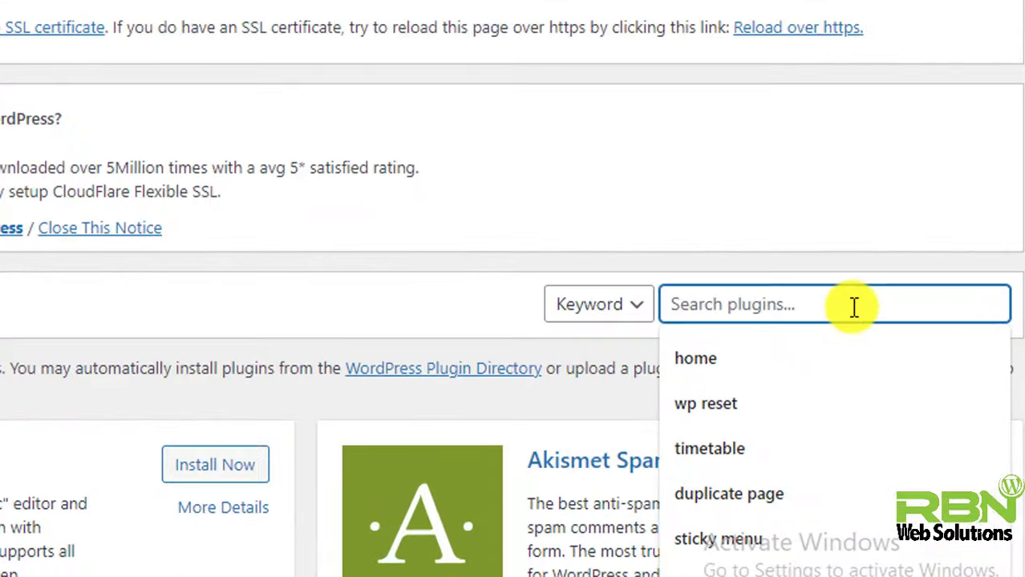
type("testimonial")
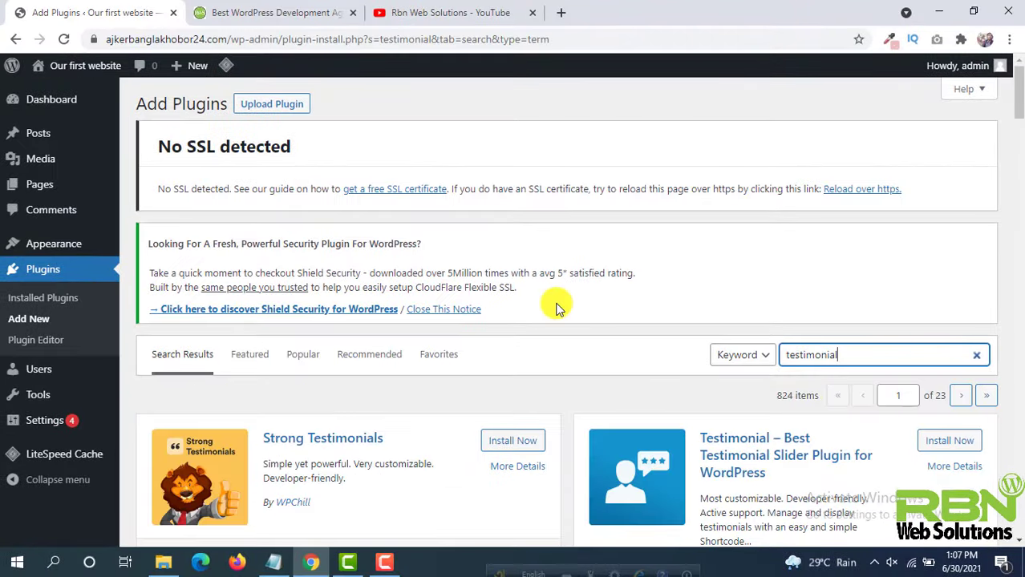
Install and activate the "Testimonial – Best Testimonial Slider Plugin for WordPress" by ShapedPlugin.
scroll(558, 308, "down", 6)
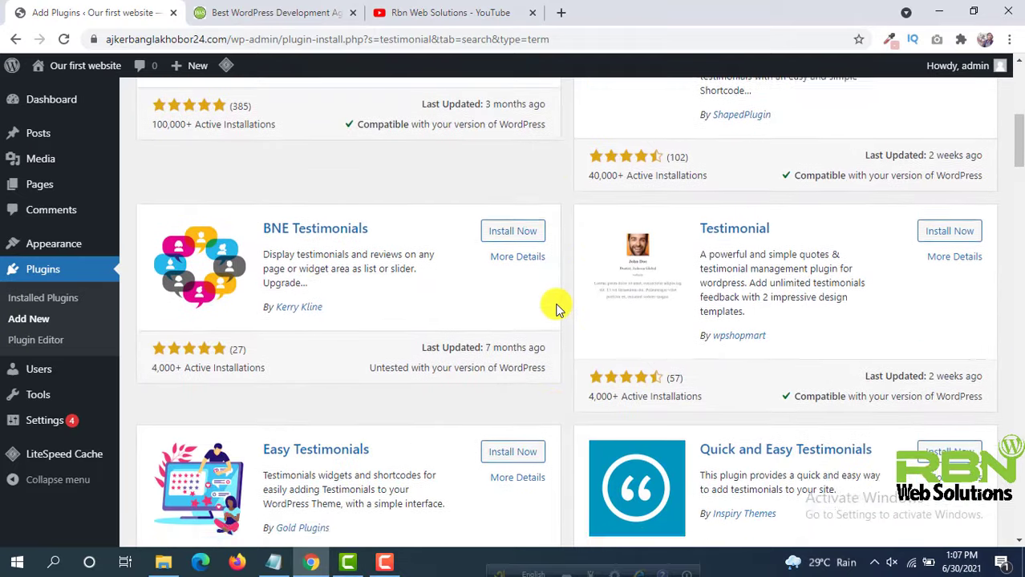
scroll(558, 309, "up", 3)
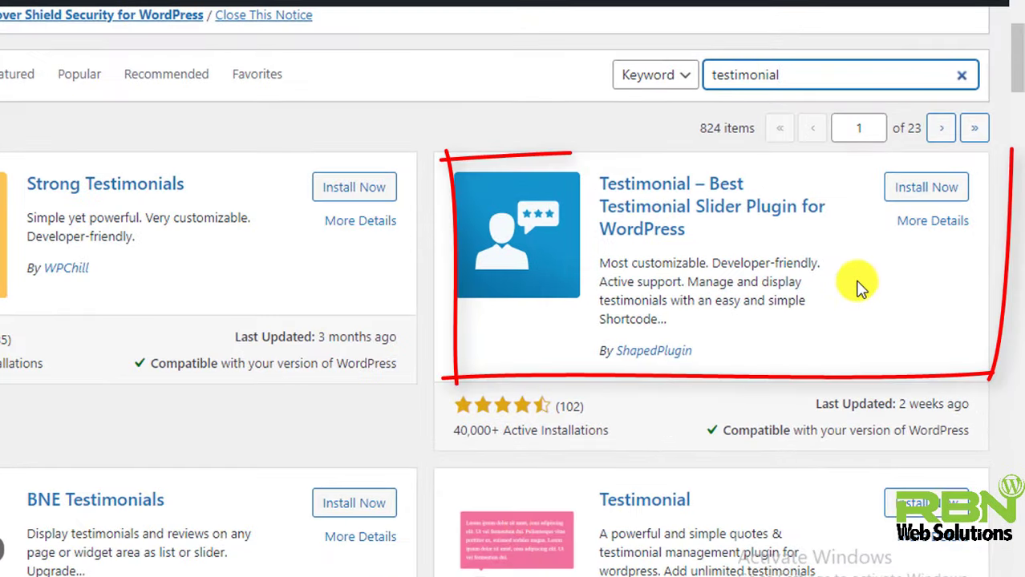
left_click(922, 192)
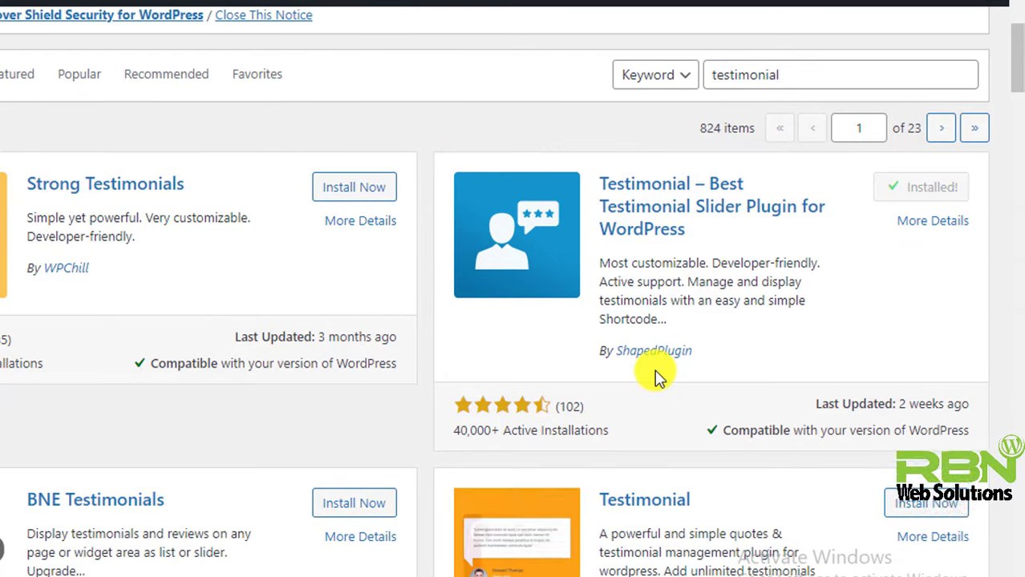
left_click(935, 189)
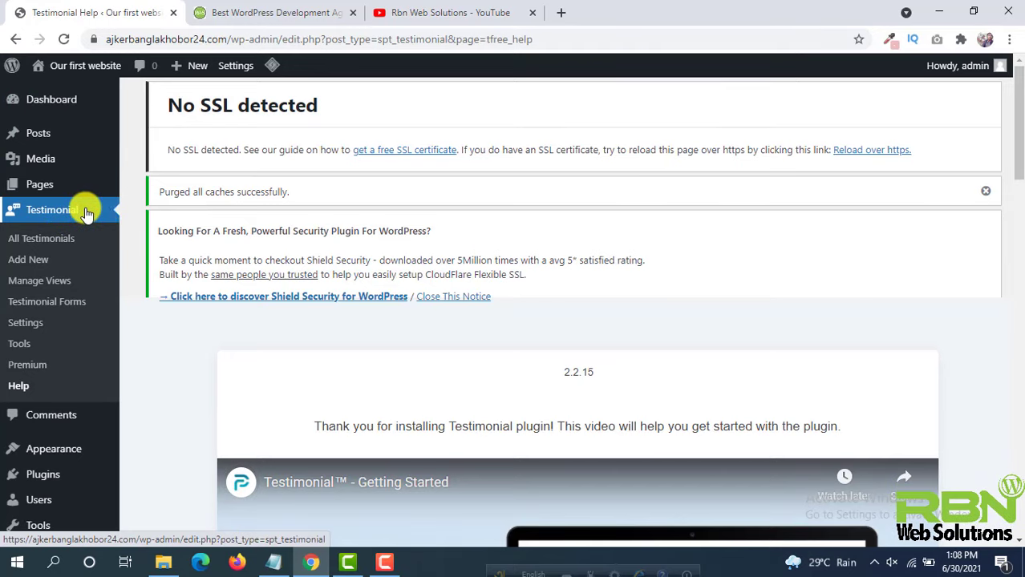
Open the form for a new testimonial in a separate browser tab and title it "First testimonial".
right_click(35, 261)
left_click(100, 277)
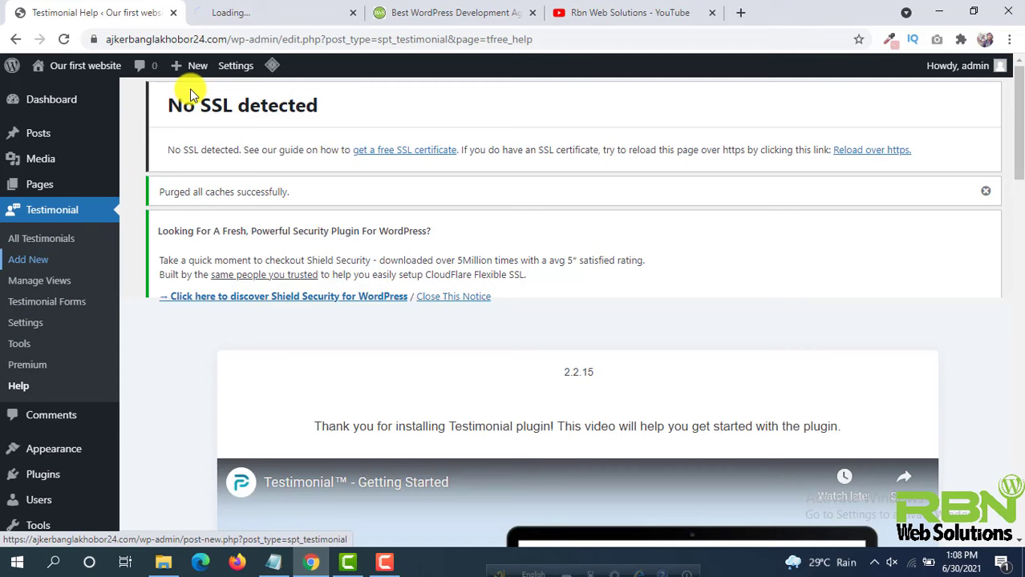
left_click(251, 11)
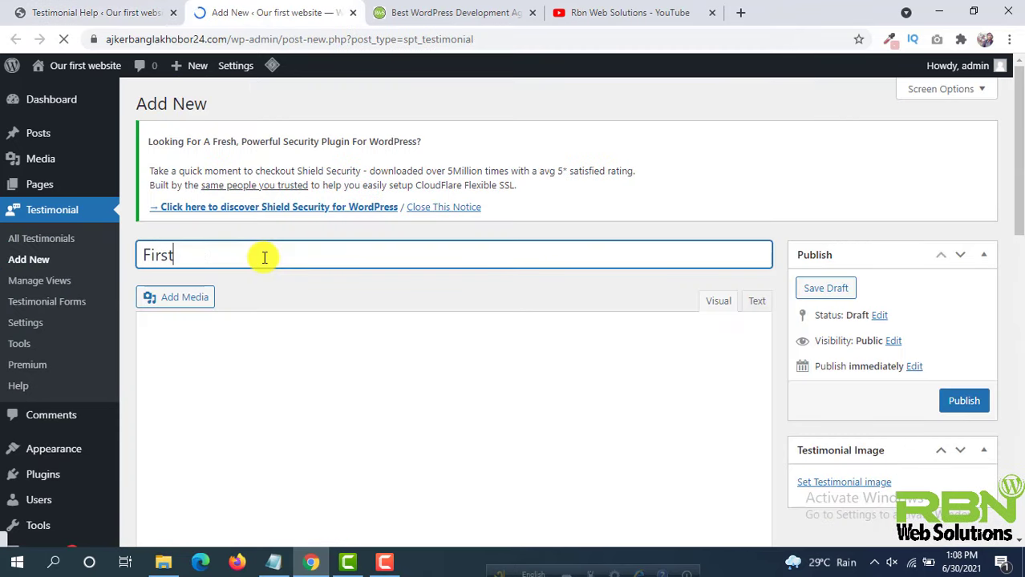
type("First testimonial")
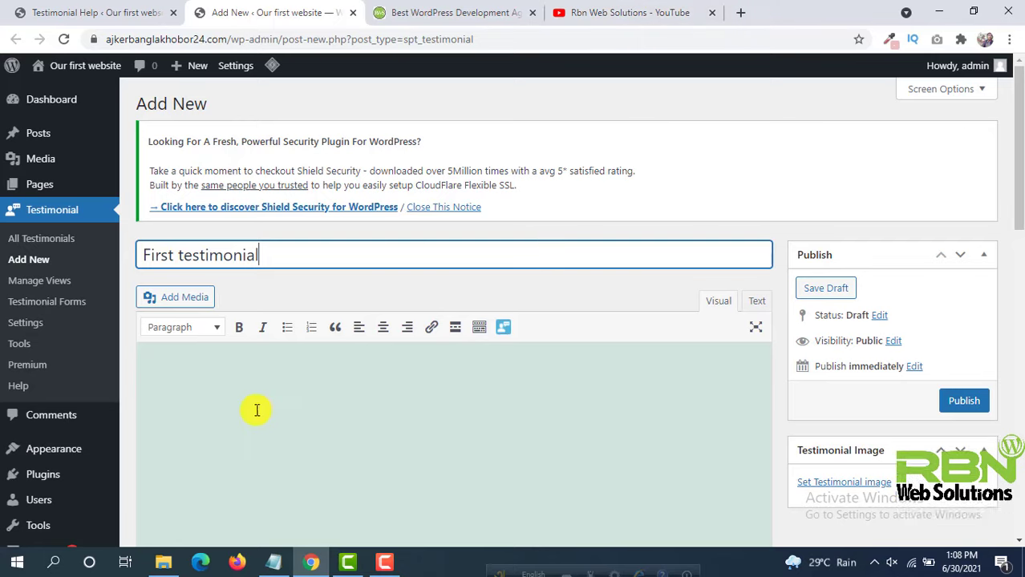
Copy the sample Lorem ipsum paragraph from loremipsum.io and paste it as the first testimonial's content.
left_click(738, 12)
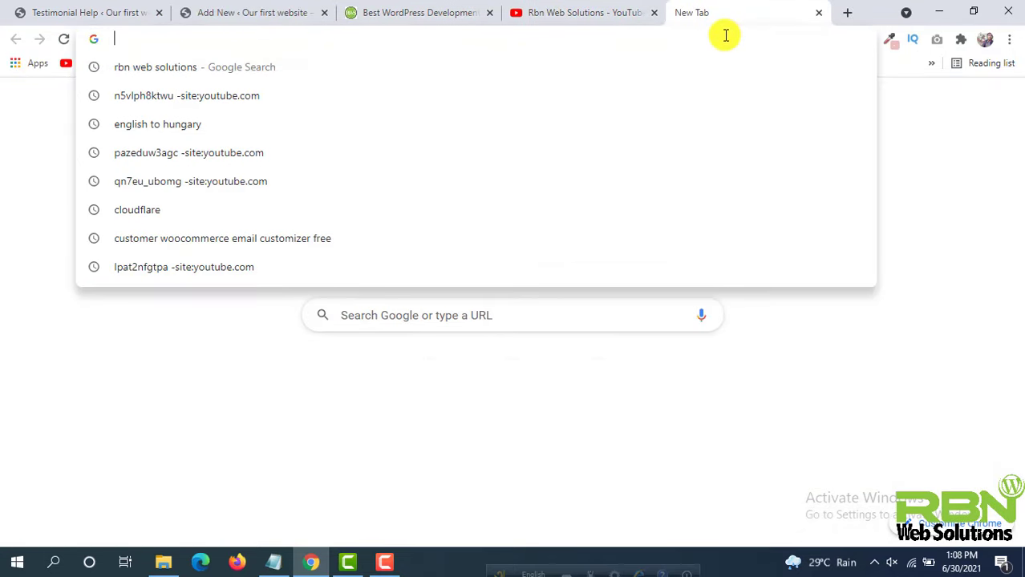
type("lo")
key("Return")
scroll(425, 153, "down", 5)
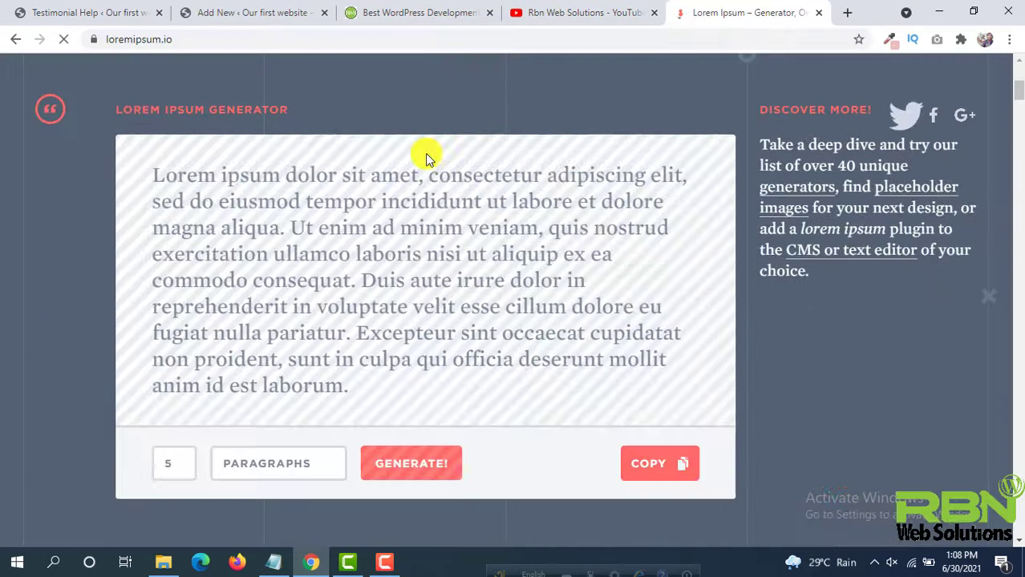
left_click(651, 464)
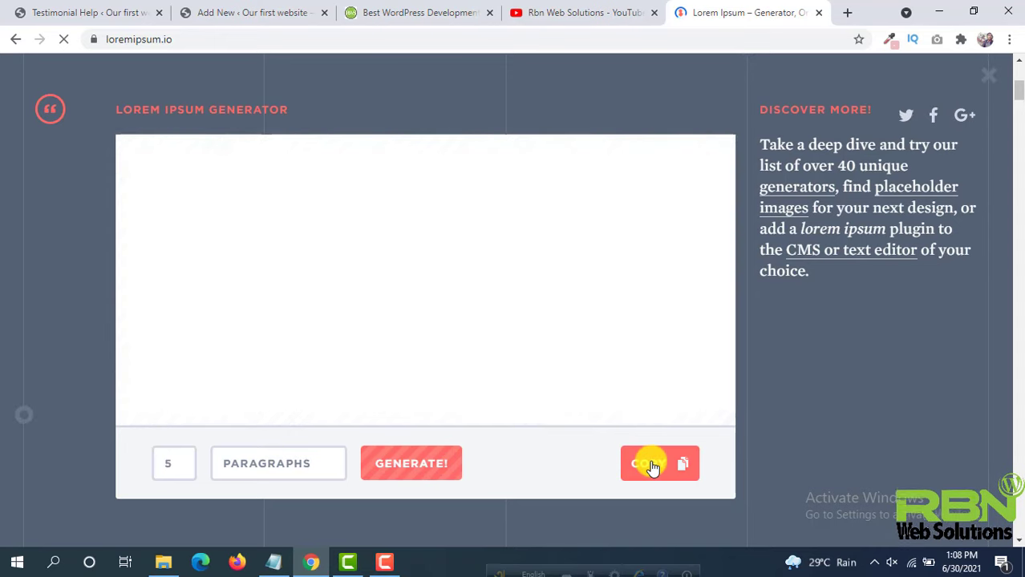
left_click(238, 8)
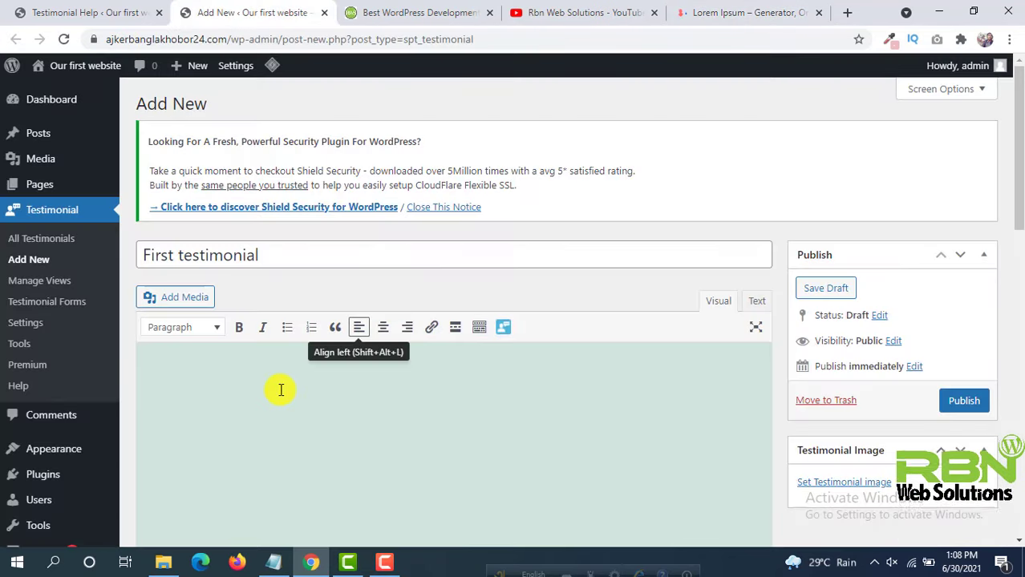
type("Lorem ipsum dolor sit amet, consectetur adipiscing elit, sed do eiusmod tempor incididunt ut labore et dolore magna aliqua. Ut enim ad minim veniam, quis nostrud exercitation ullamco laboris nisi ut aliquip ex ea commodo consequat. Duis aute irure dolor in reprehenderit in voluptate velit esse cillum dolore eu fugiat nulla pariatur. Excepteur sint occaecat cupidatat non proident, sunt in culpa qui officia deserunt mollit anim id est laborum.")
Fill in the reviewer information with the full name "Rbn Web Solutions" and the position "Web Developer".
scroll(450, 236, "down", 5)
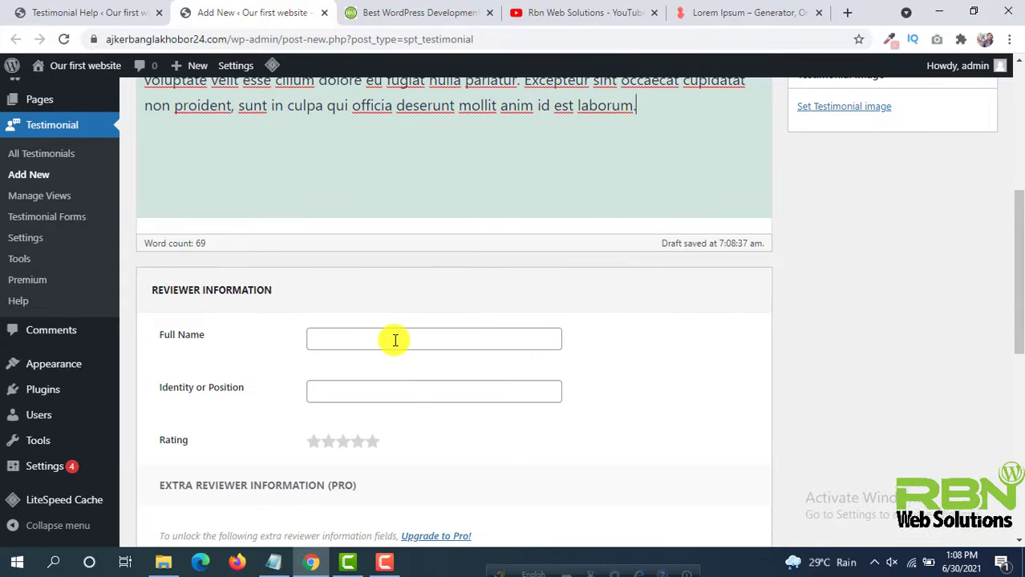
left_click(396, 340)
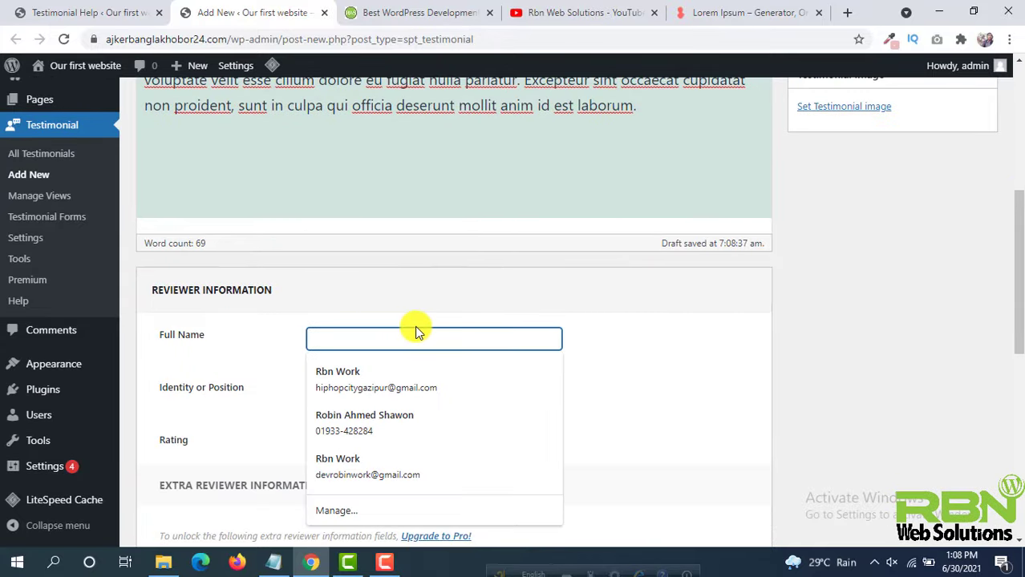
type("Rbn Web Solutions")
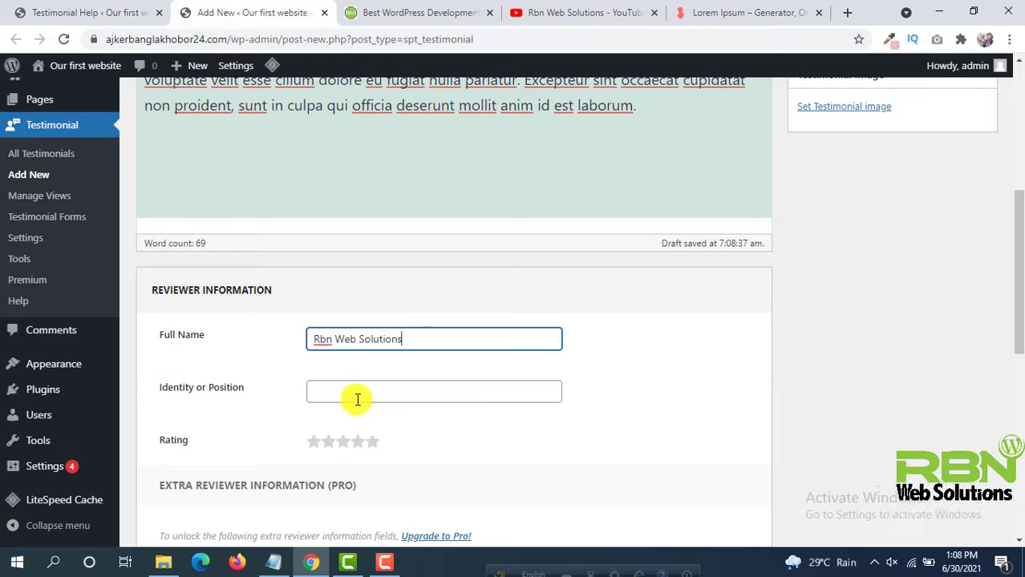
left_click(485, 396)
type("We")
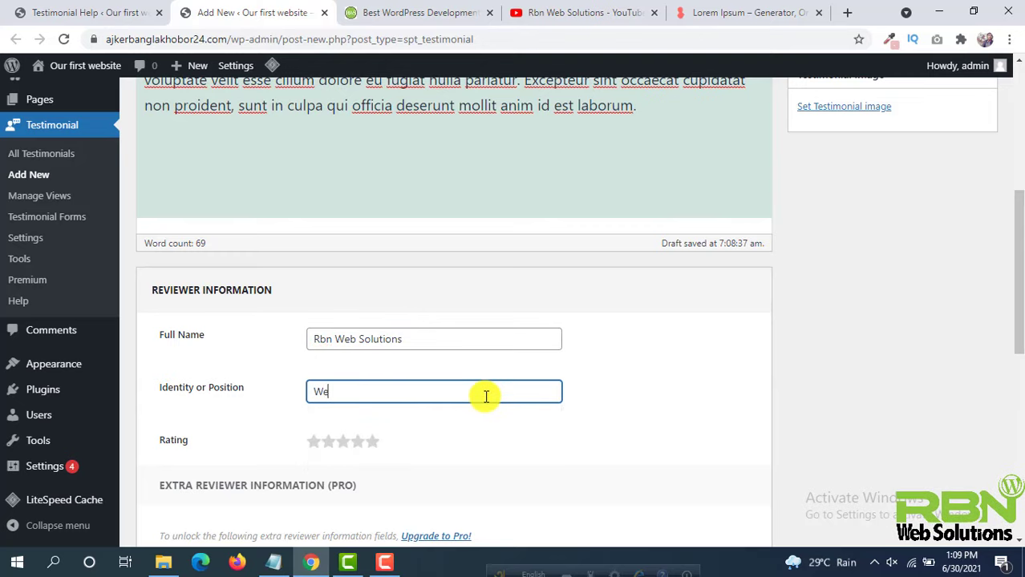
type("b Developer")
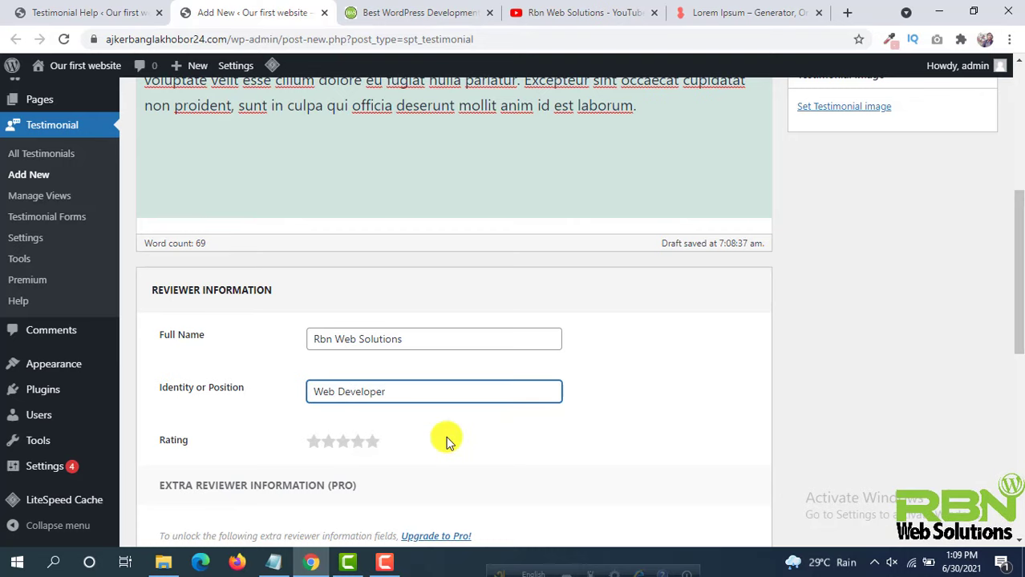
scroll(722, 276, "down", 1)
Upload female icon.jpg from the Downloads folder through the testimonial image dialog.
scroll(777, 264, "up", 6)
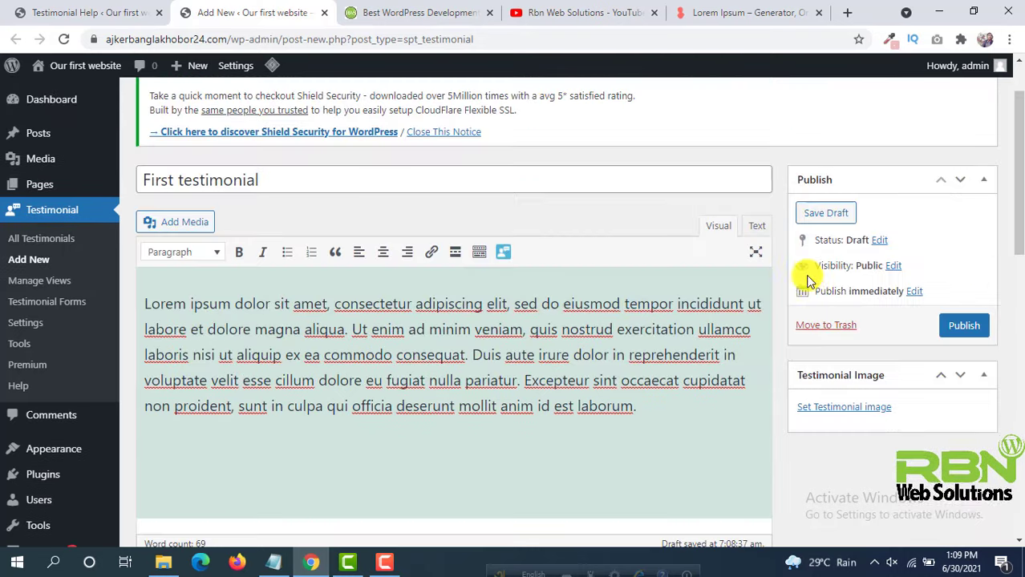
left_click(850, 410)
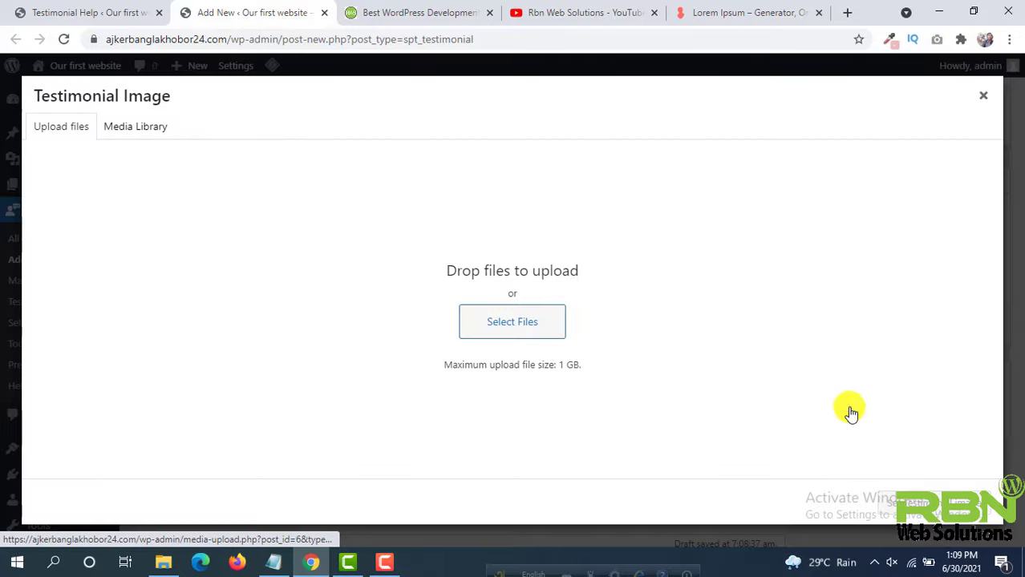
left_click(514, 322)
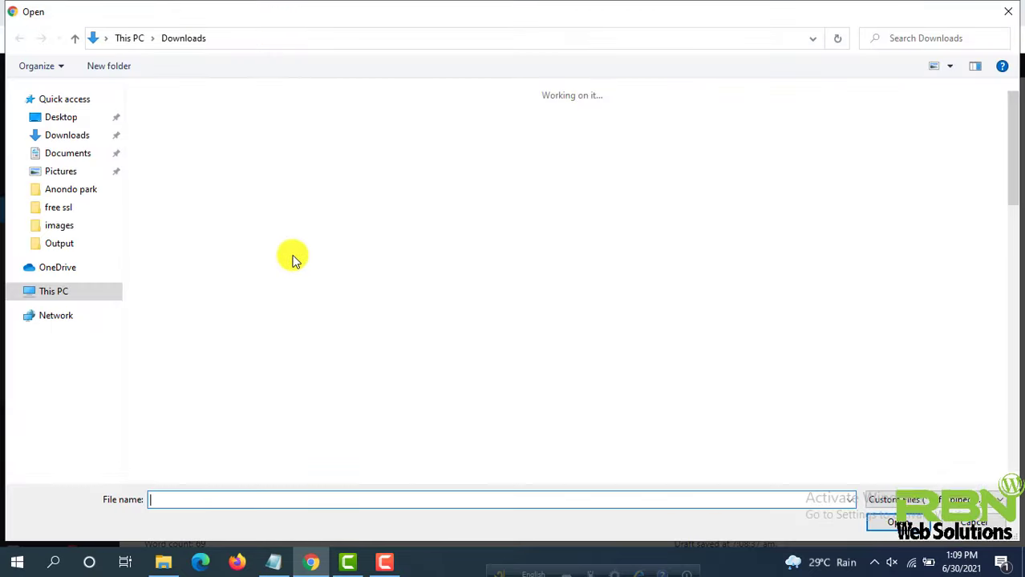
left_click(261, 145)
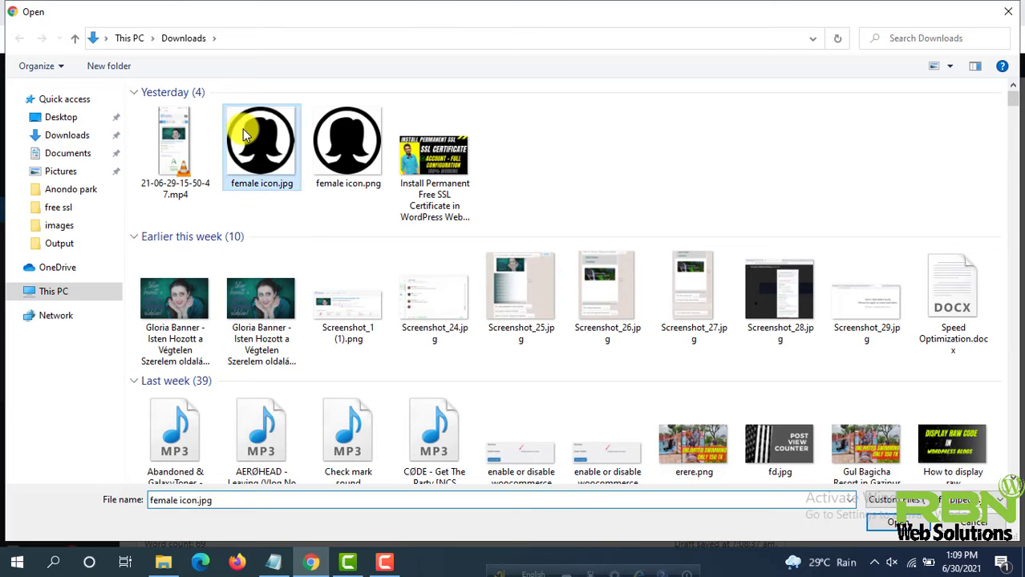
left_click(895, 522)
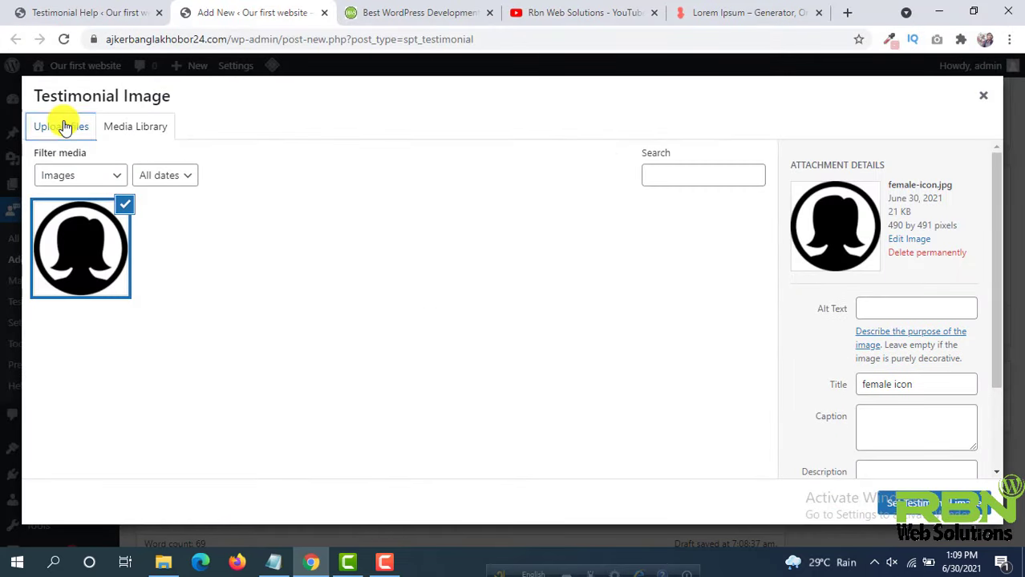
Upload female icon.png from the Downloads folder and set it as the testimonial image.
left_click(65, 129)
left_click(500, 321)
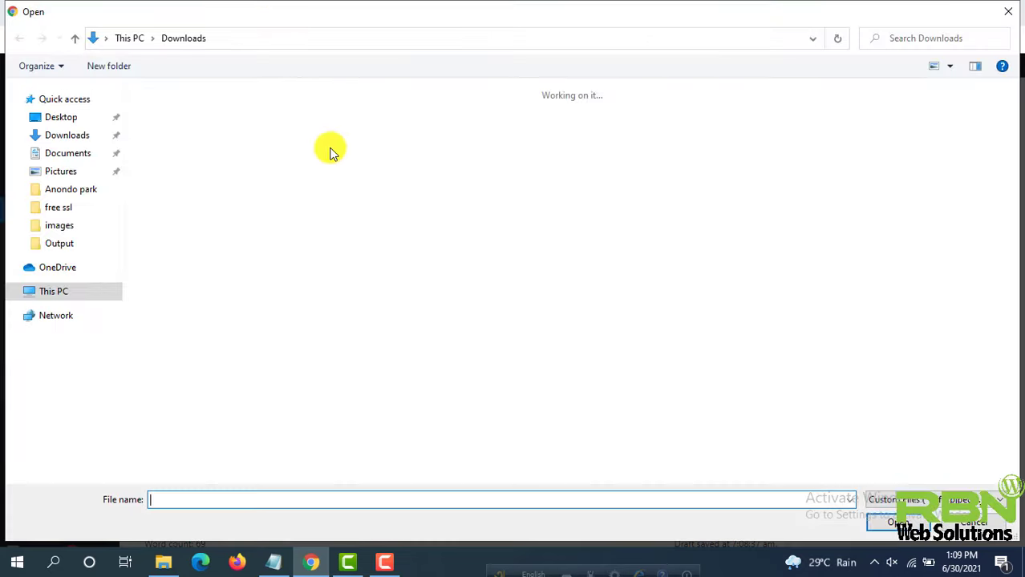
double_click(347, 144)
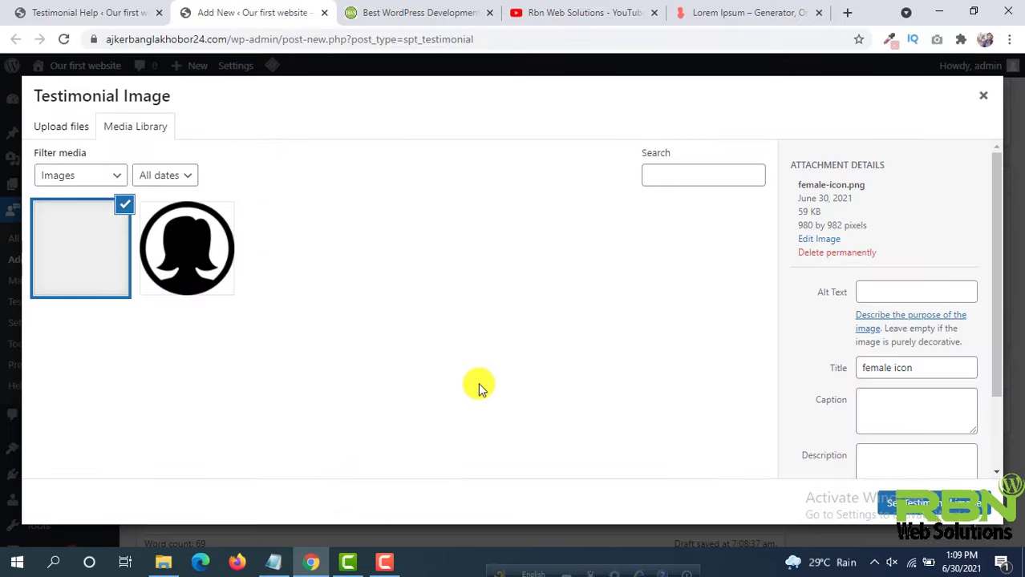
left_click(914, 505)
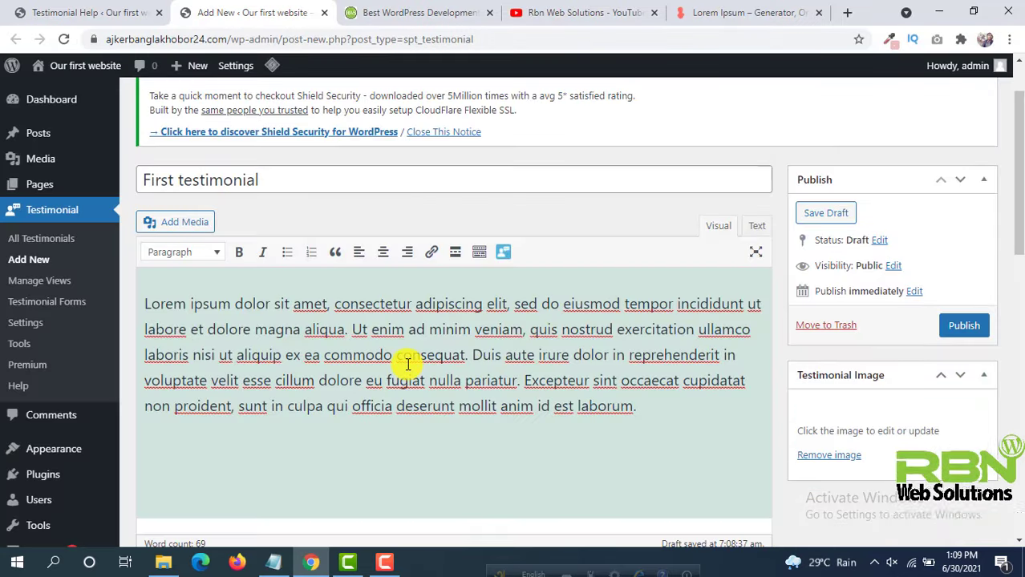
Publish the first testimonial and start a new one titled as the second testimonial.
scroll(429, 320, "down", 10)
scroll(826, 341, "up", 12)
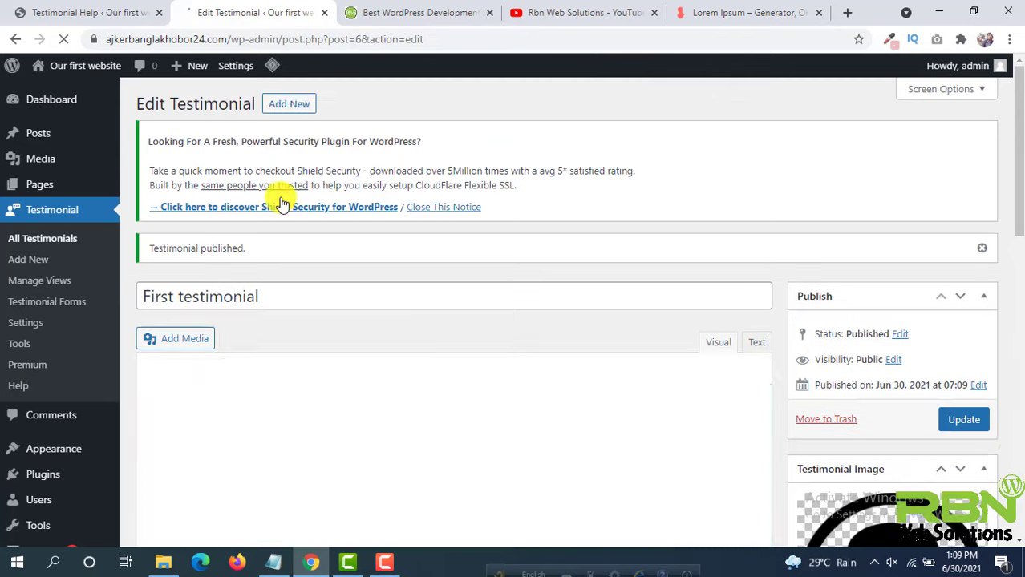
left_click(290, 105)
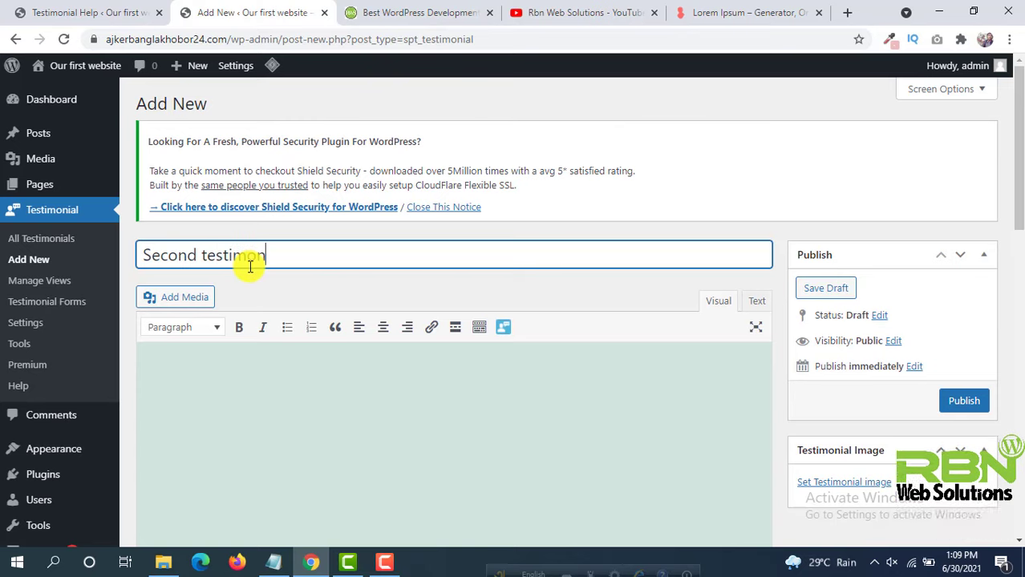
Generate 7 sentences of placeholder text on loremipsum.io for the second testimonial.
left_click(732, 12)
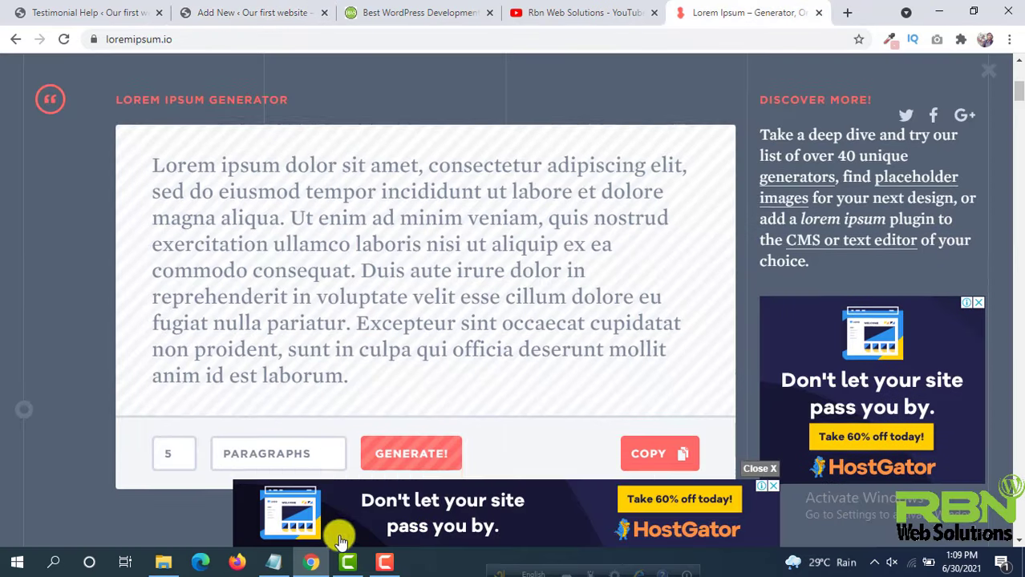
scroll(186, 411, "down", 1)
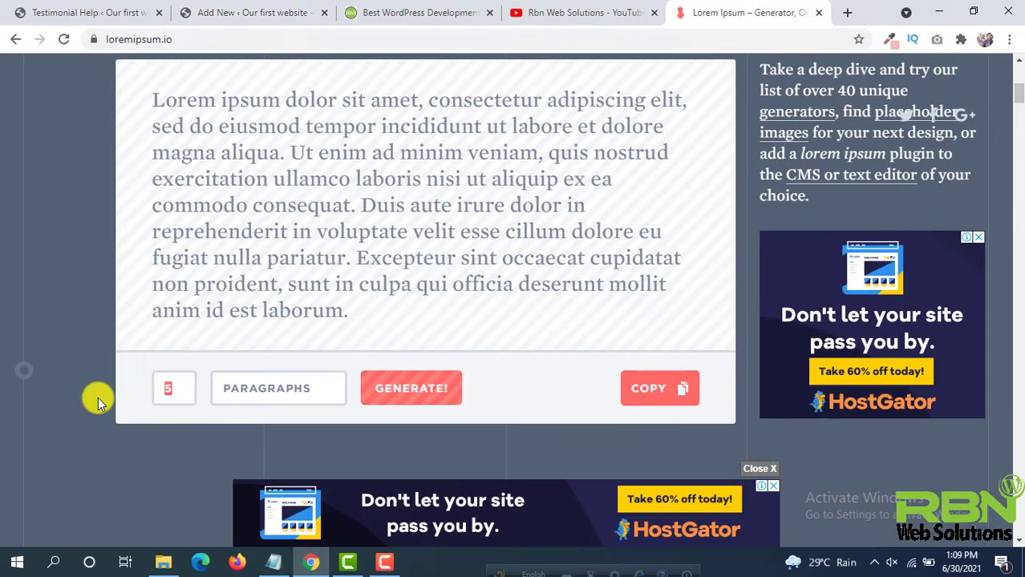
type("7")
left_click(308, 388)
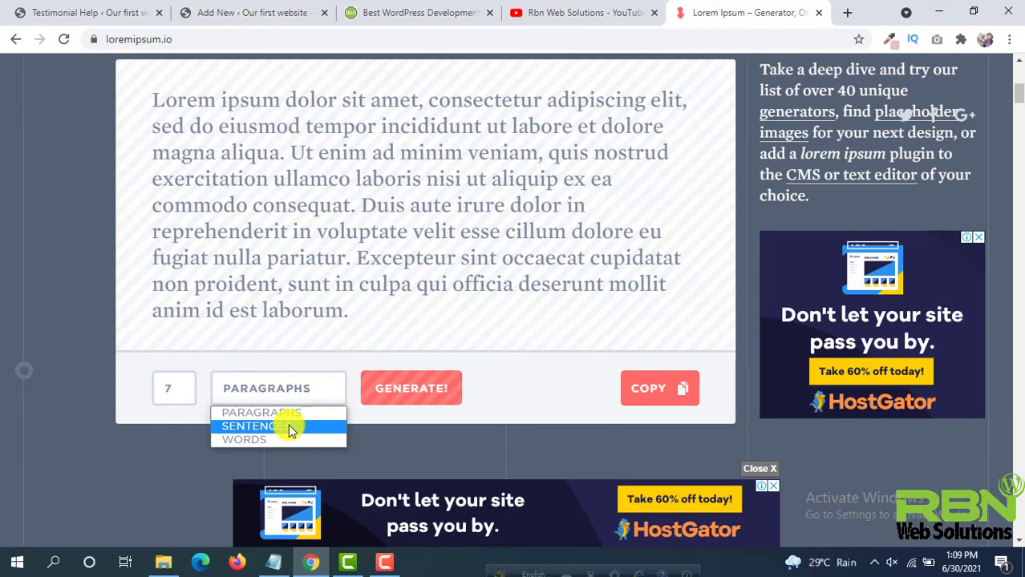
left_click(286, 425)
left_click(409, 391)
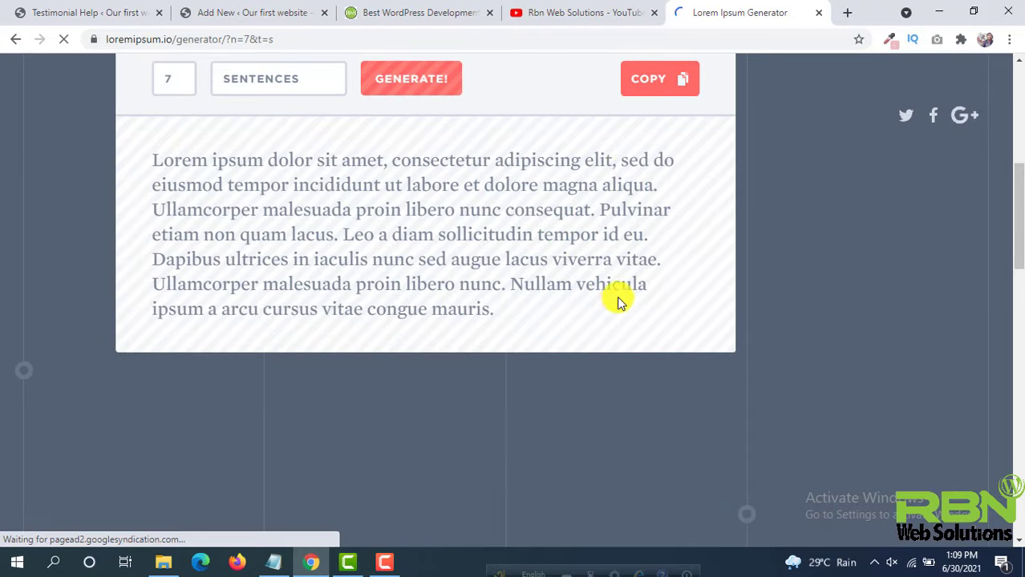
Copy the generated placeholder text from loremipsum.io into the second testimonial's content.
left_click(655, 78)
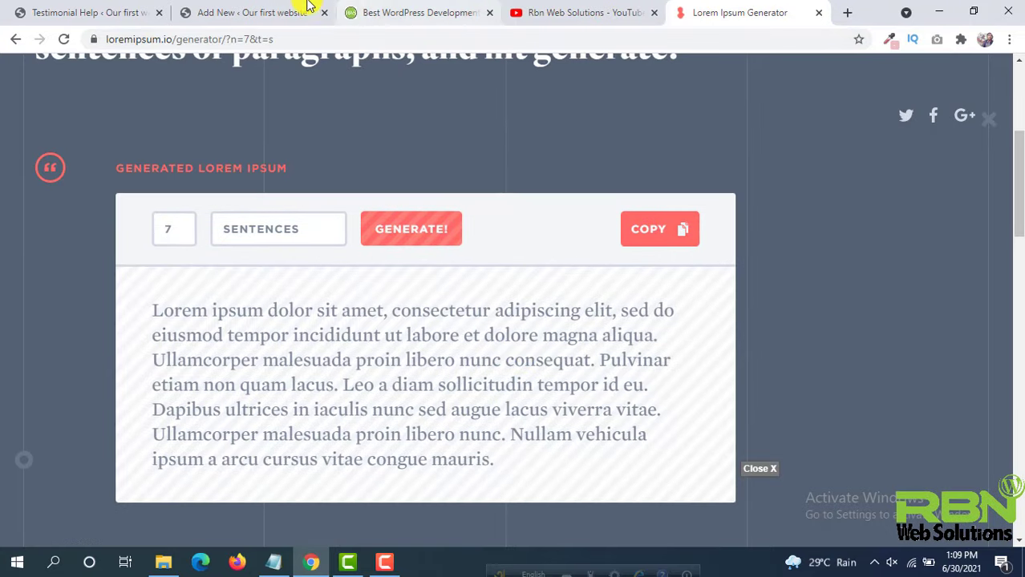
left_click(307, 10)
left_click(298, 389)
key("ctrl+v")
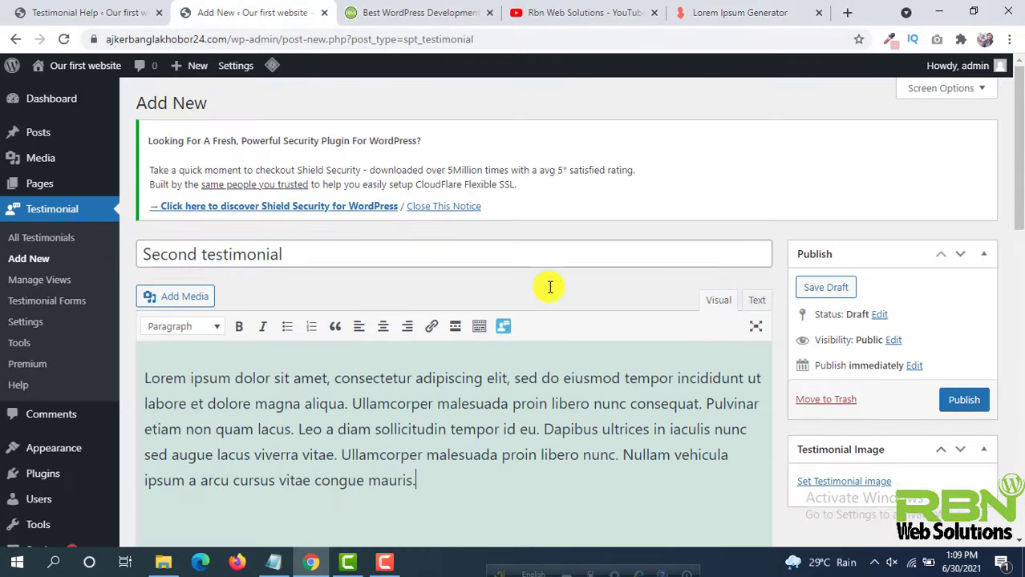
Fill in the reviewer's full name, set the position to "CEO, Rbn Web Solutions" and give a five-star rating.
scroll(550, 286, "down", 4)
left_click(391, 413)
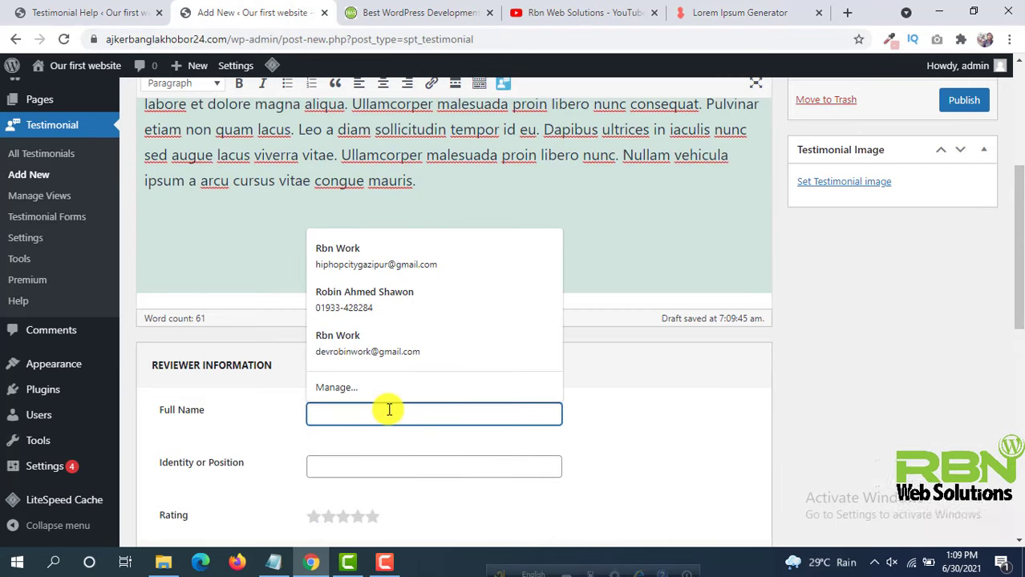
type("Robin Ahmed Shaon")
left_click(517, 465)
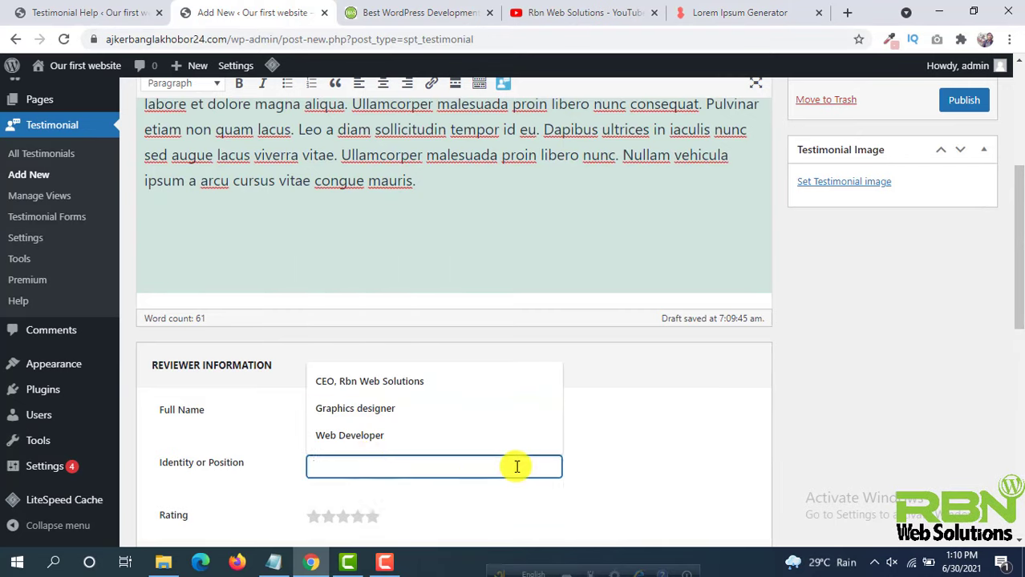
type("CEO, Rbn Web Solutions")
scroll(429, 465, "down", 1)
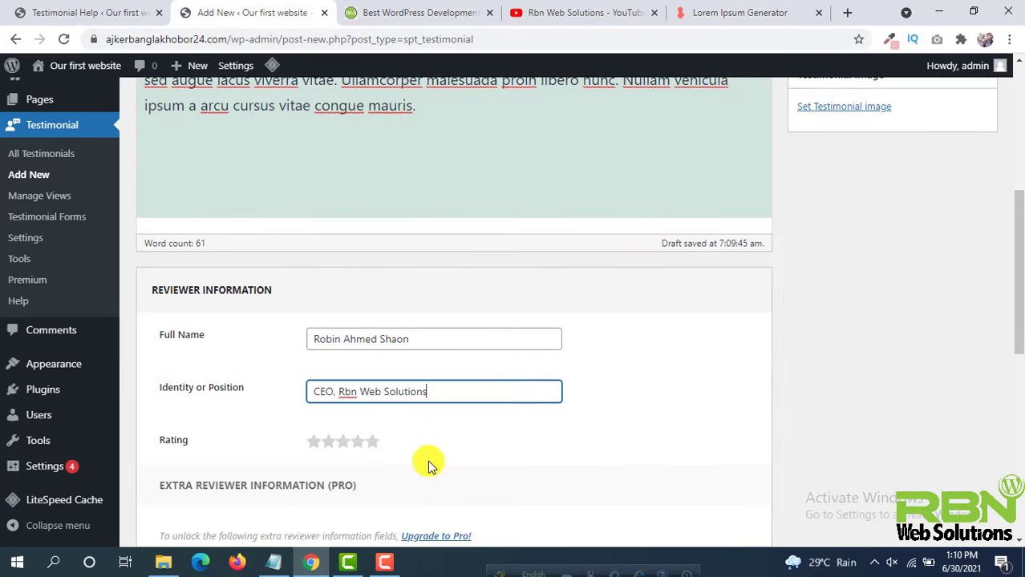
left_click(370, 444)
Set the first female icon in the media library as the testimonial image and publish the second testimonial.
scroll(801, 328, "up", 2)
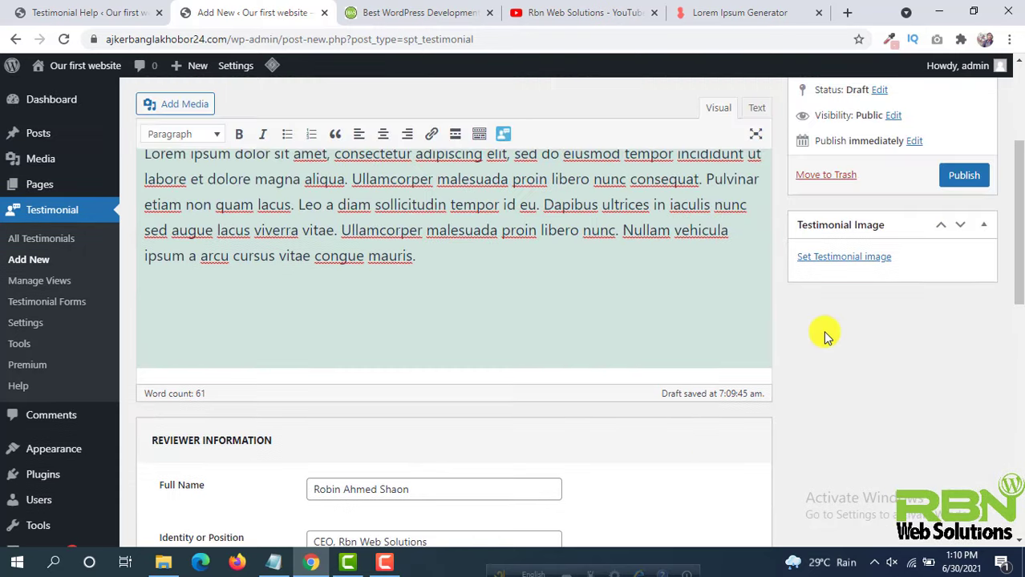
left_click(856, 258)
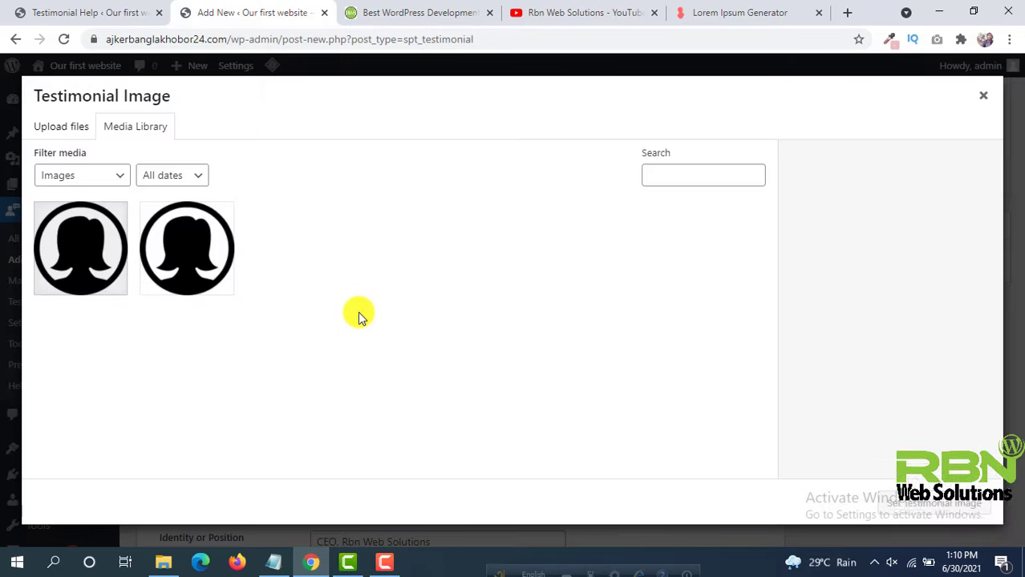
left_click(85, 238)
left_click(928, 502)
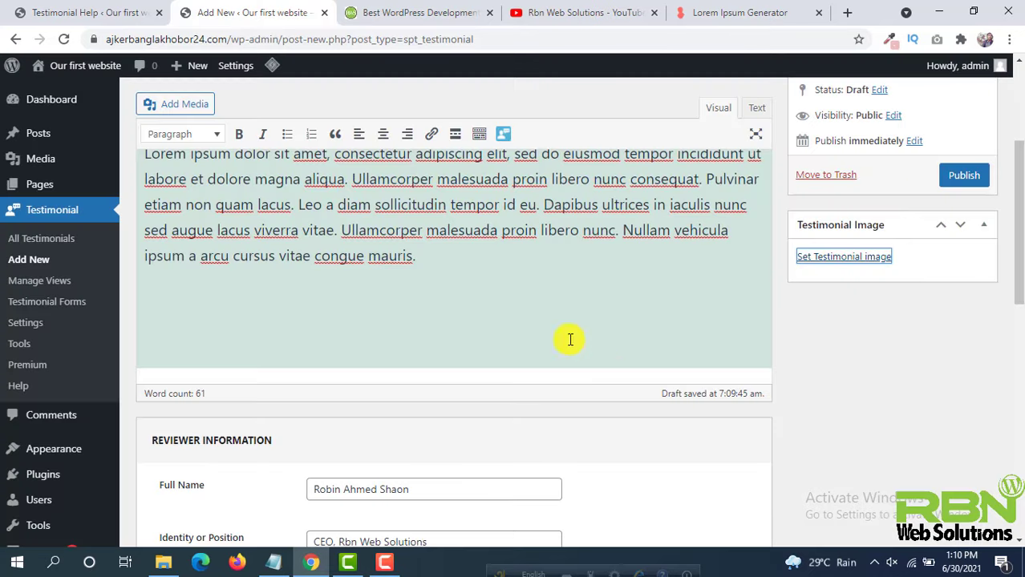
left_click(962, 173)
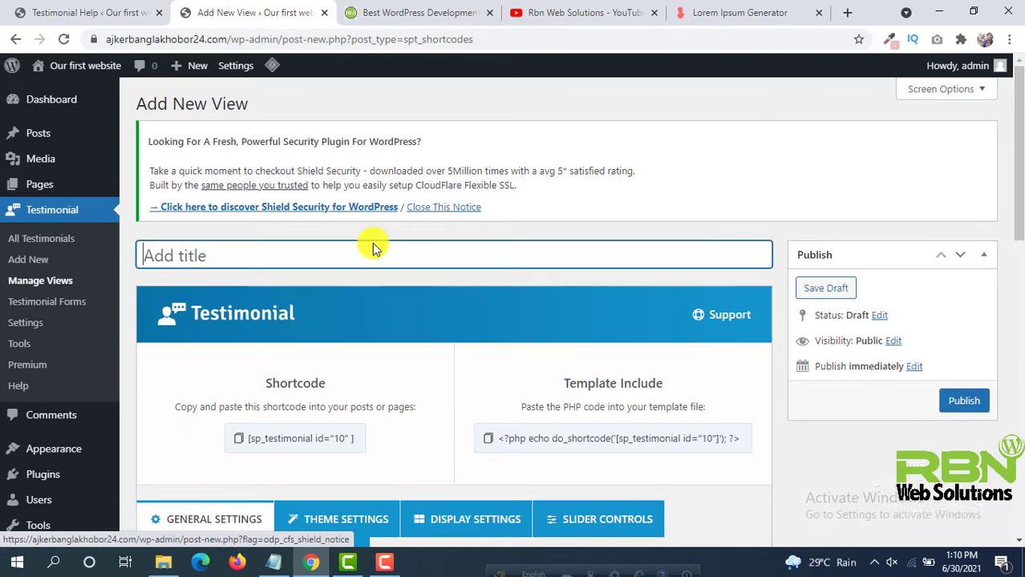
Title the new testimonial view "First view" and limit it to 5 testimonials in the general settings.
type("First view")
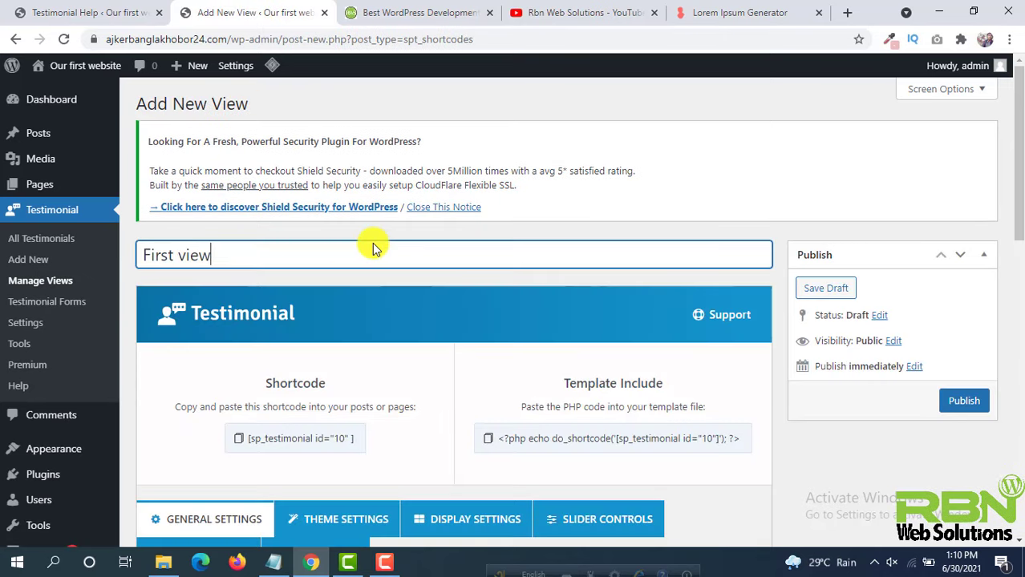
scroll(324, 240, "down", 2)
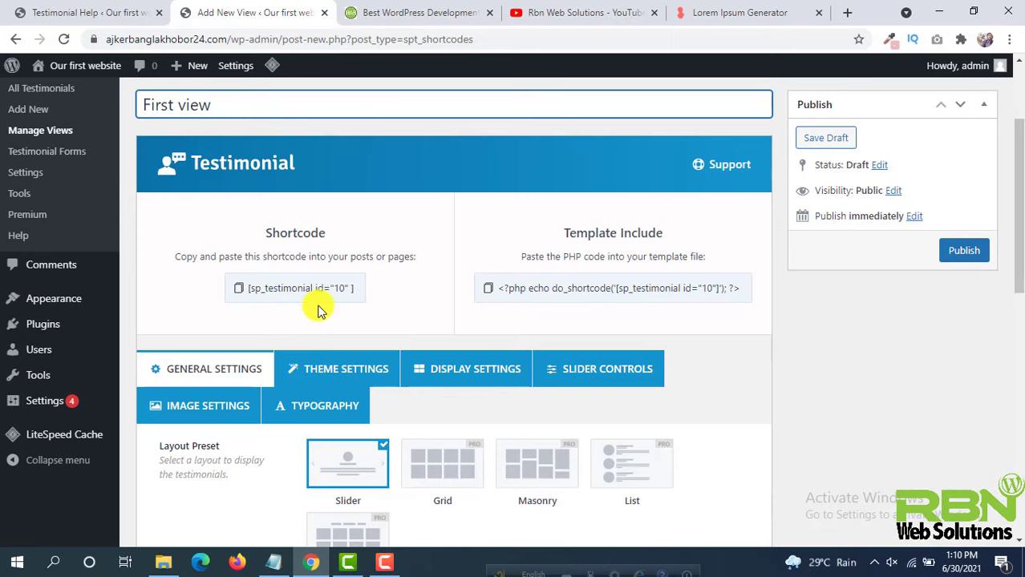
scroll(336, 308, "down", 2)
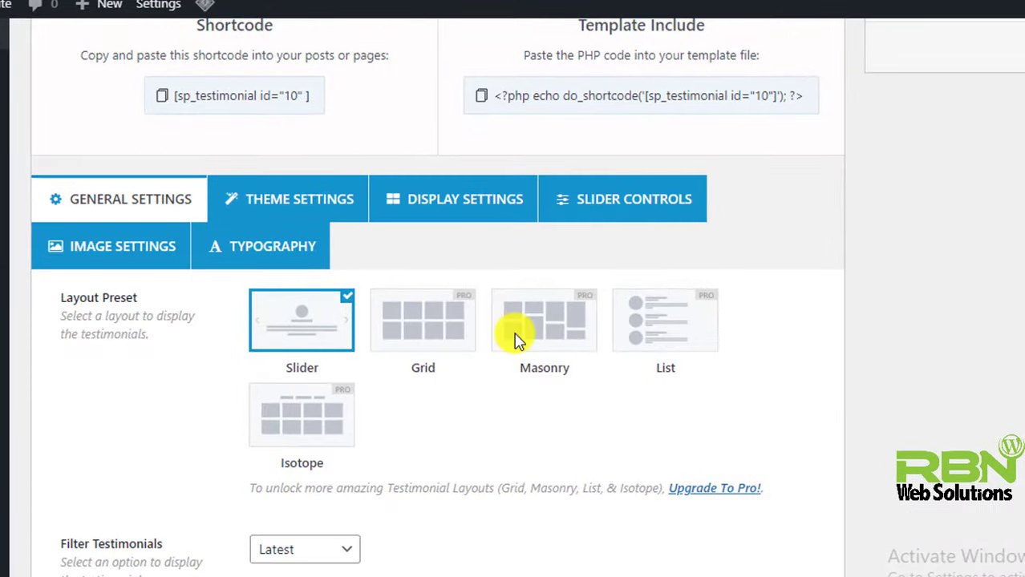
scroll(461, 369, "down", 2)
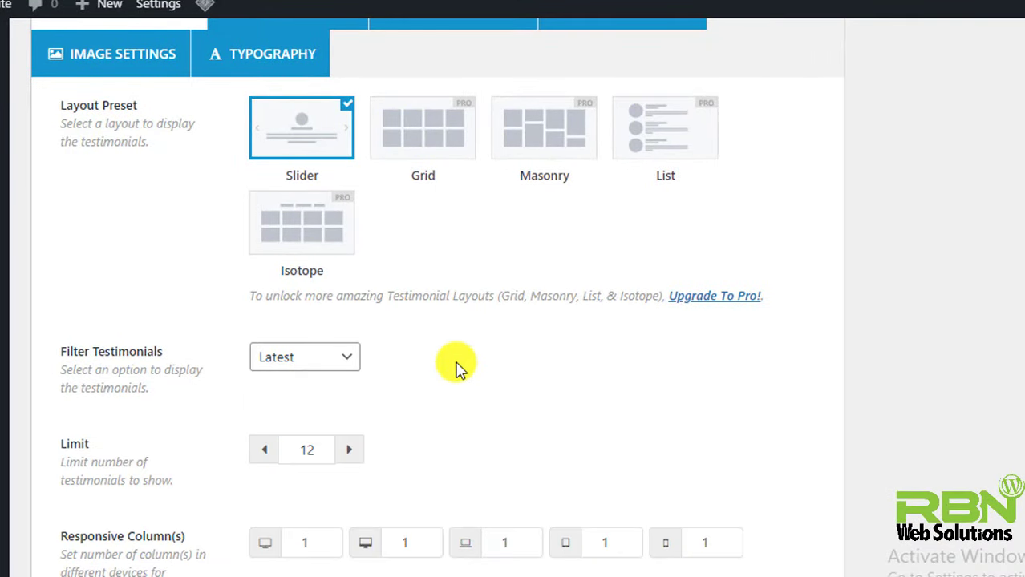
scroll(454, 368, "down", 1)
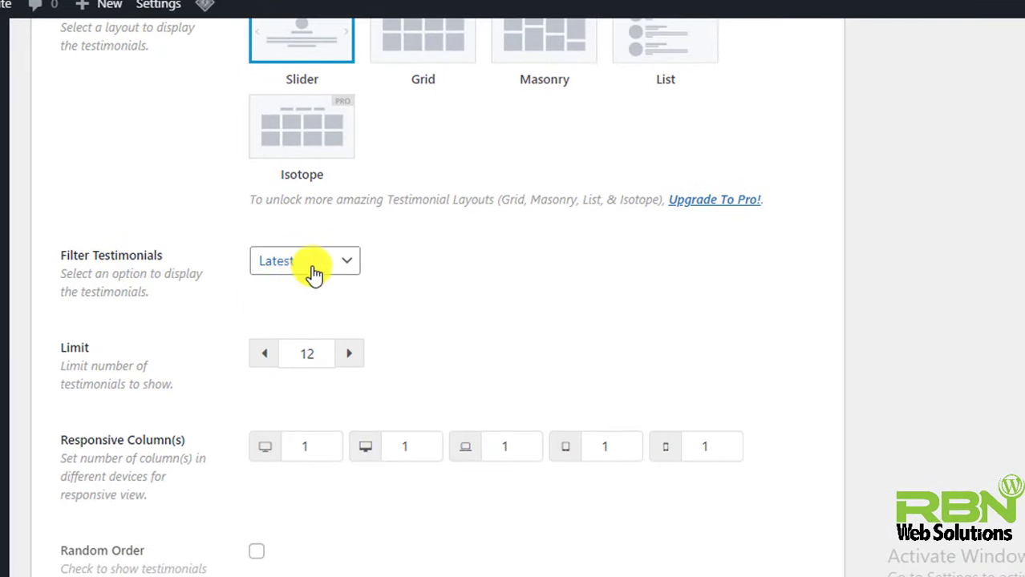
scroll(573, 282, "down", 1)
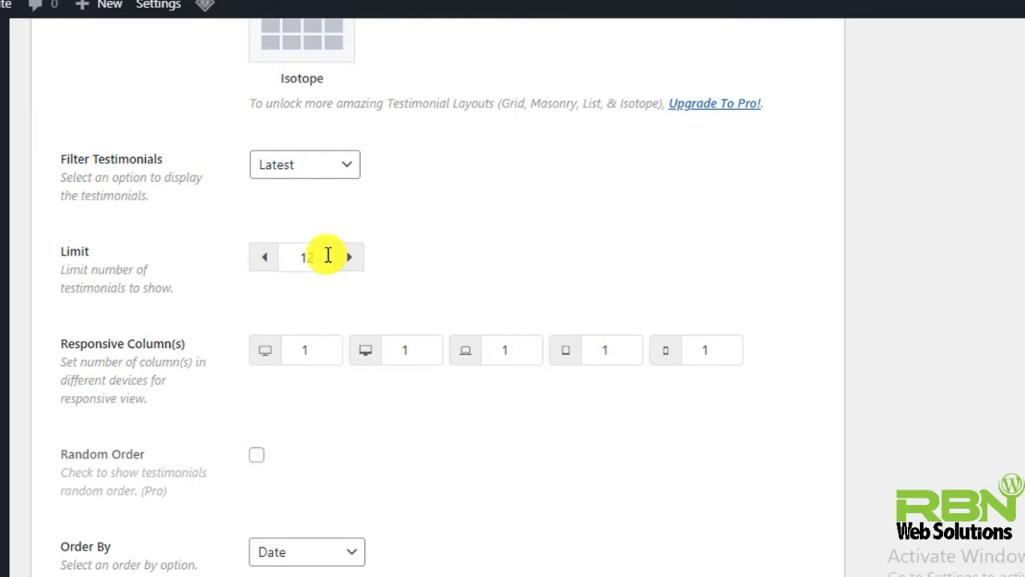
double_click(325, 256)
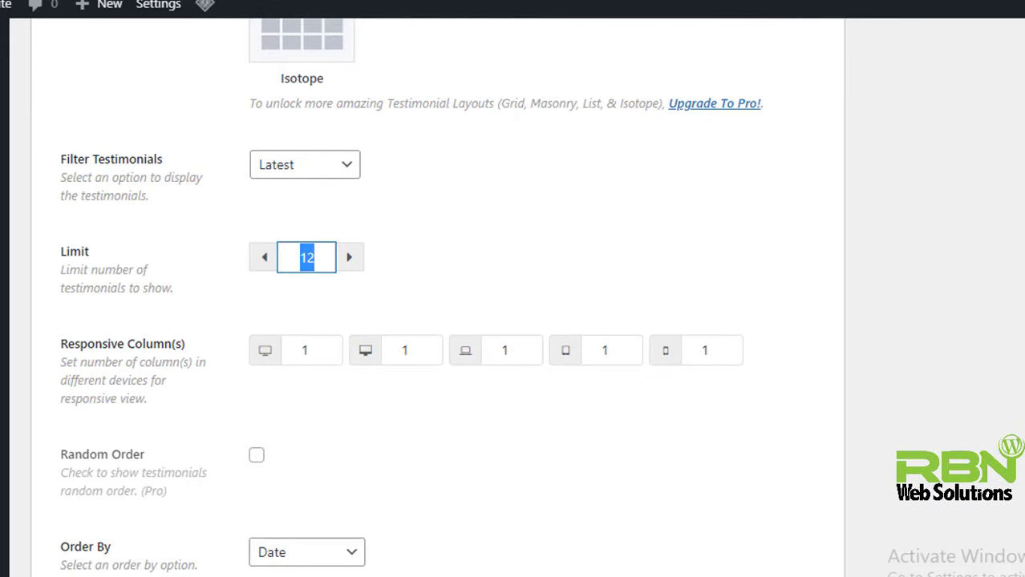
type("5")
left_click(437, 222)
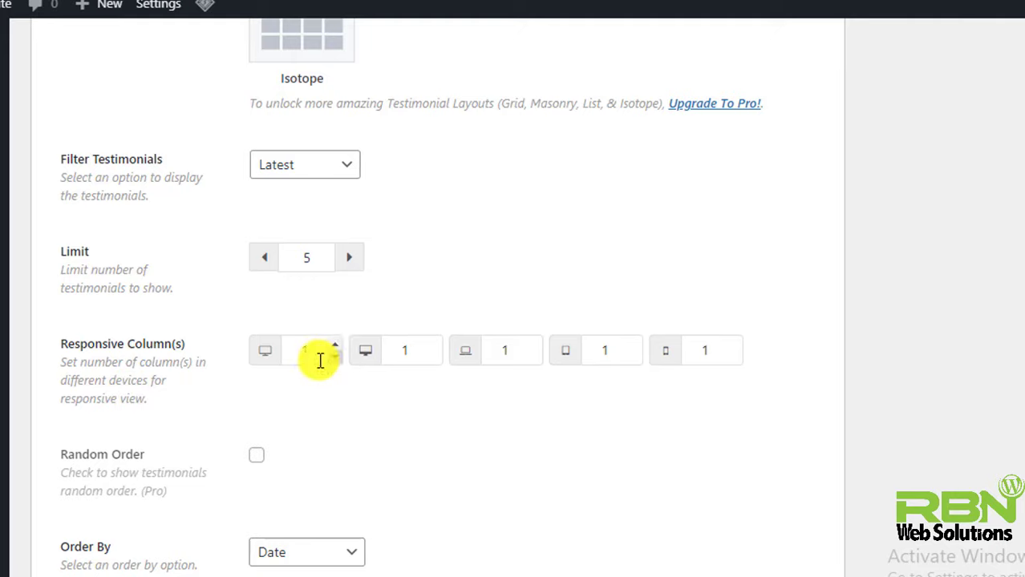
Examine the view's remaining general settings, including ordering and preloader, and the themes offered in the theme settings.
scroll(475, 238, "down", 2)
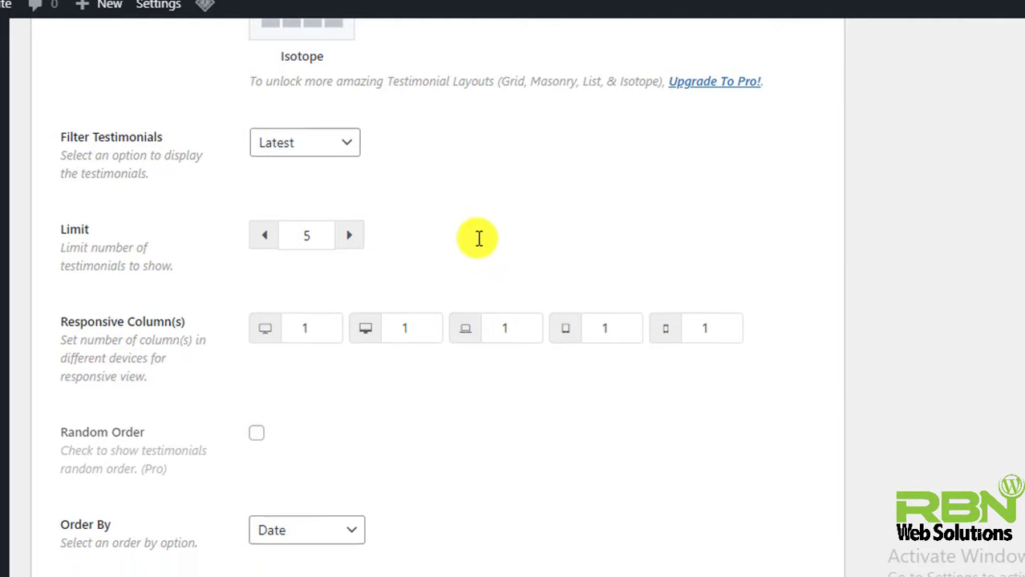
scroll(476, 244, "down", 1)
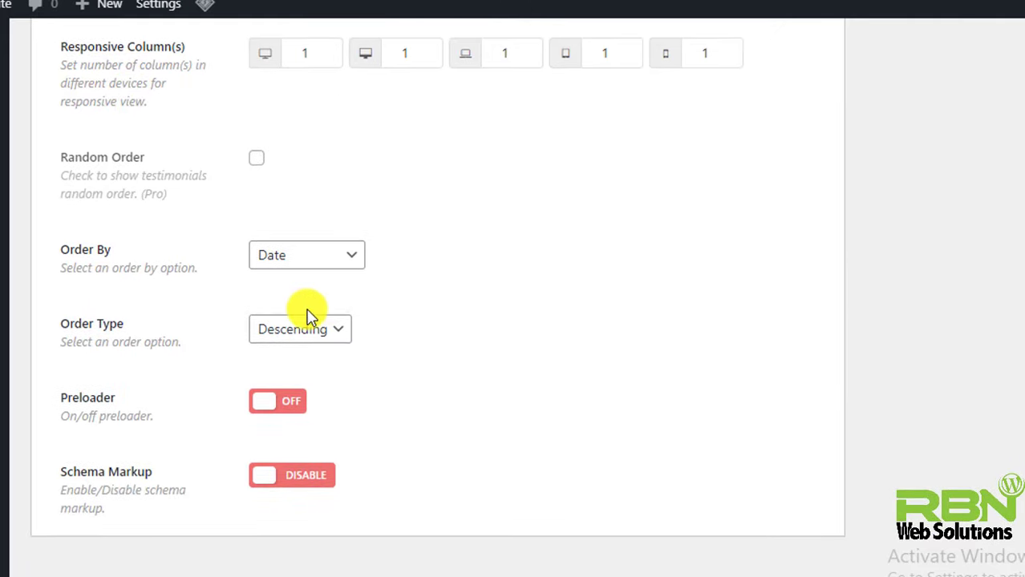
scroll(260, 329, "up", 9)
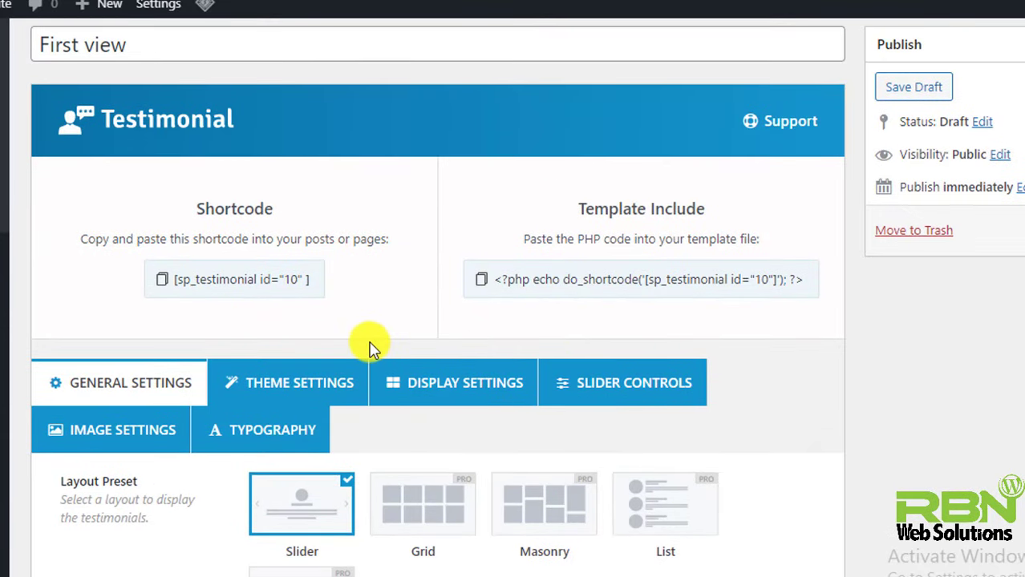
left_click(325, 389)
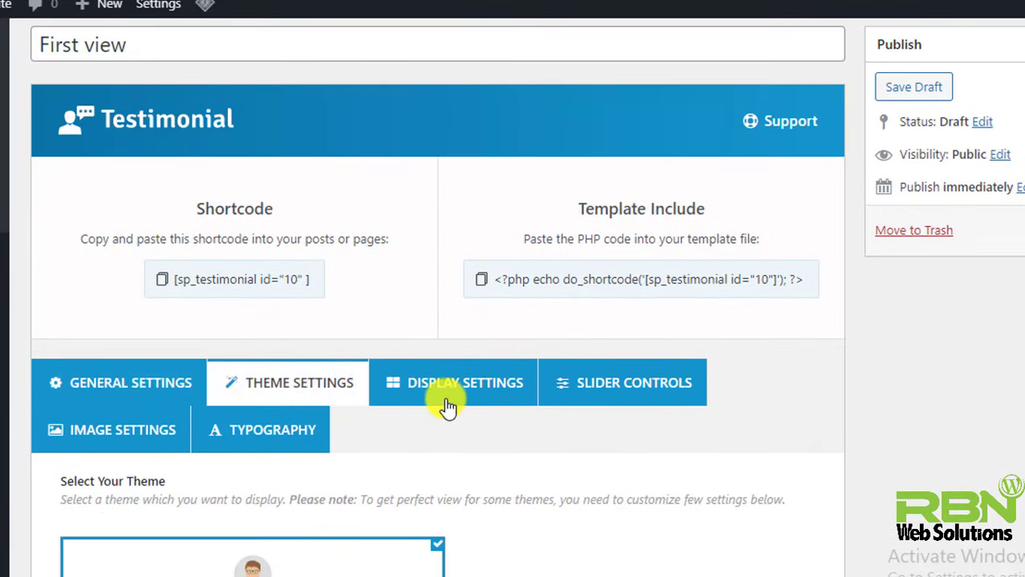
scroll(447, 408, "down", 4)
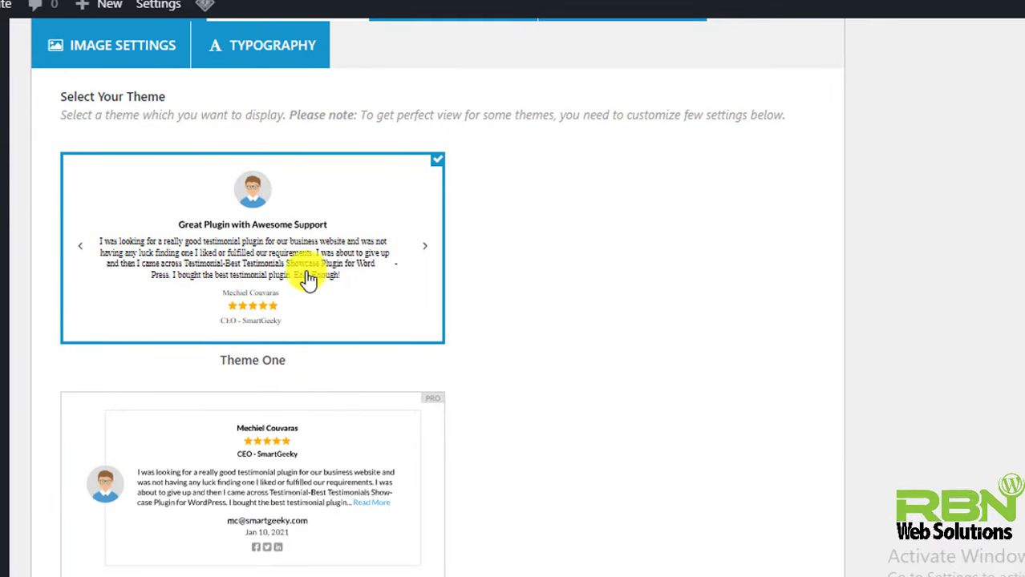
scroll(276, 221, "up", 1)
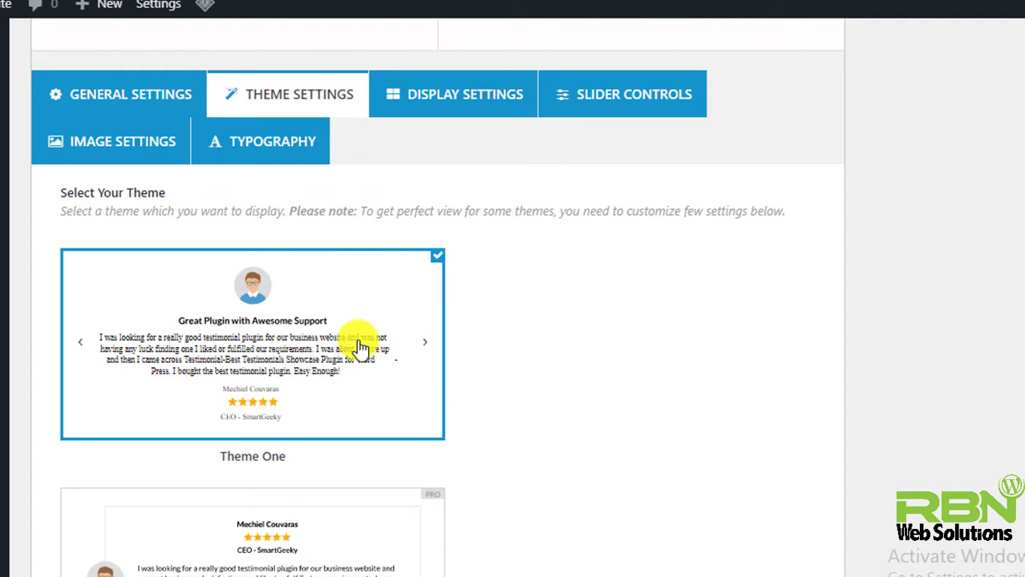
scroll(361, 349, "down", 15)
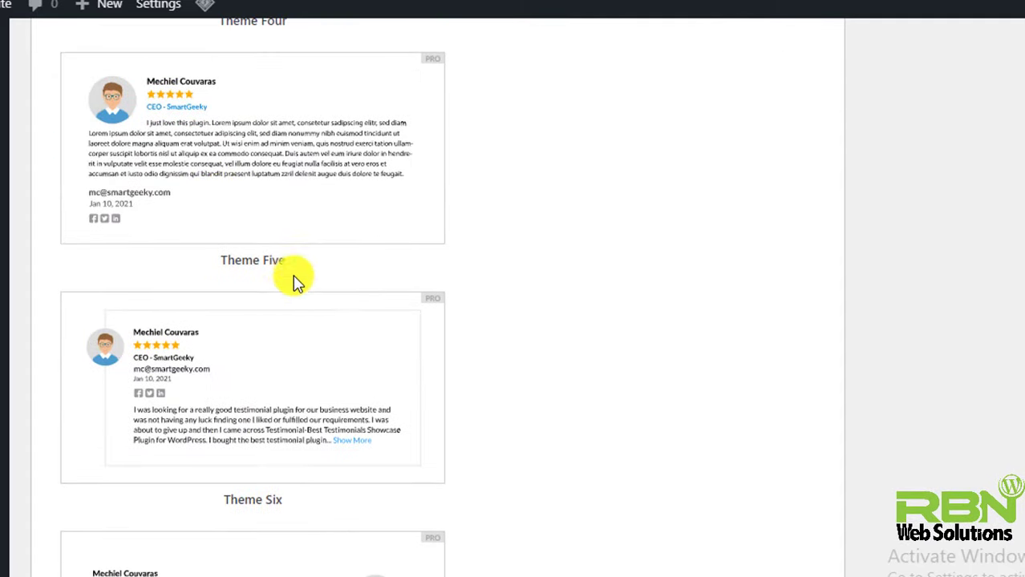
scroll(193, 330, "down", 7)
scroll(304, 334, "up", 19)
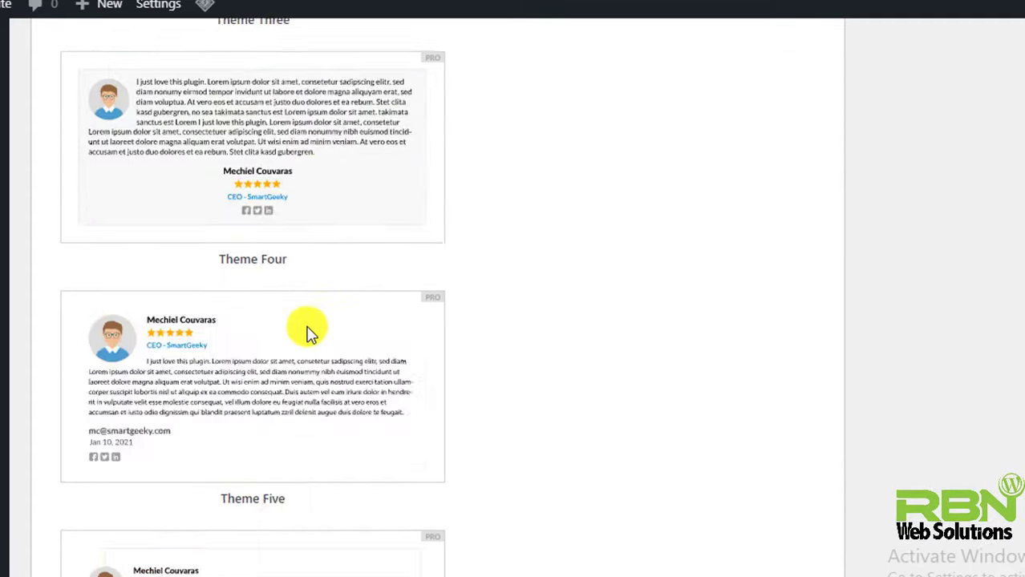
scroll(311, 334, "up", 8)
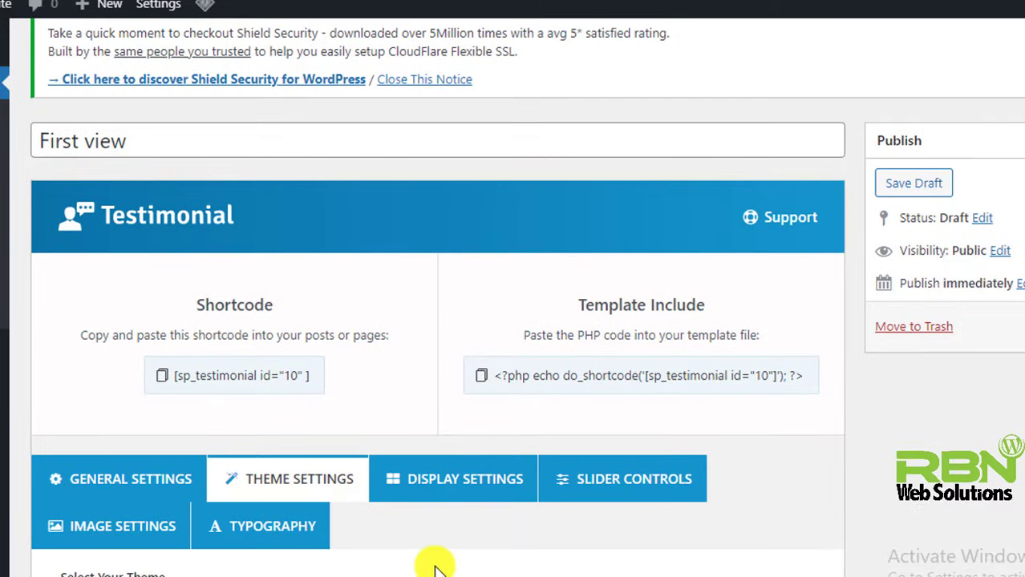
Hide the testimonial title in the view's display settings.
left_click(455, 493)
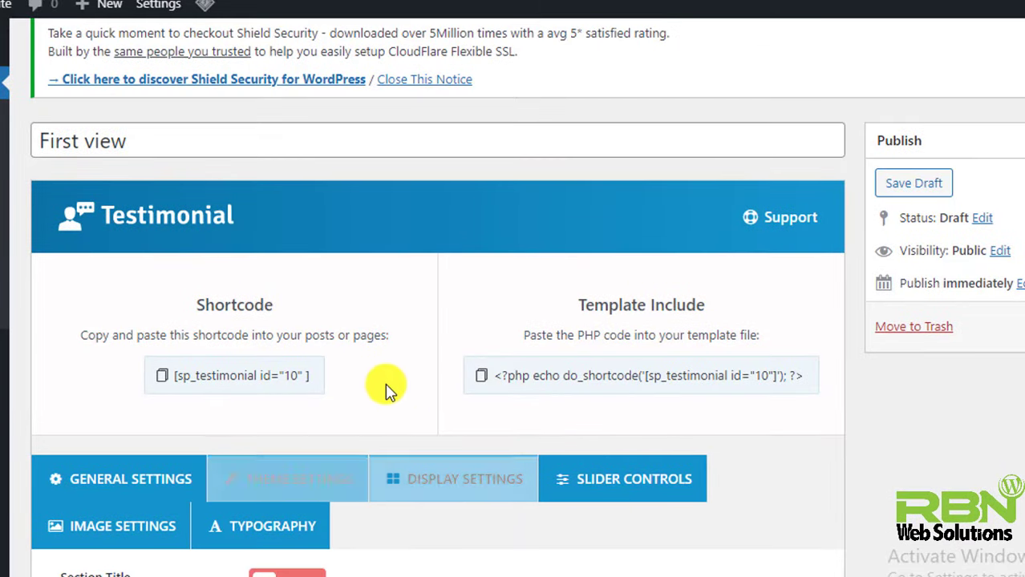
scroll(384, 389, "down", 4)
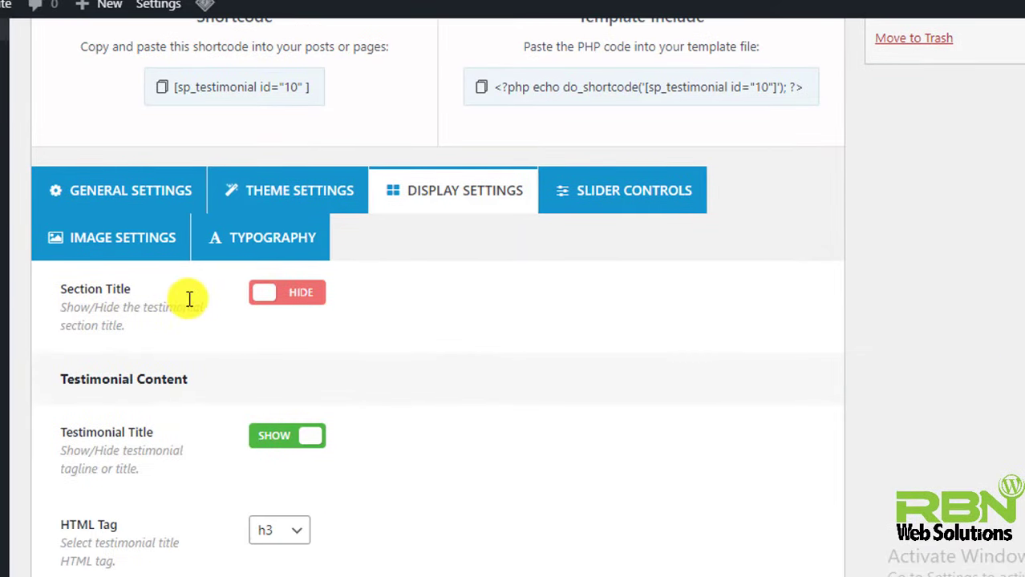
scroll(189, 299, "up", 5)
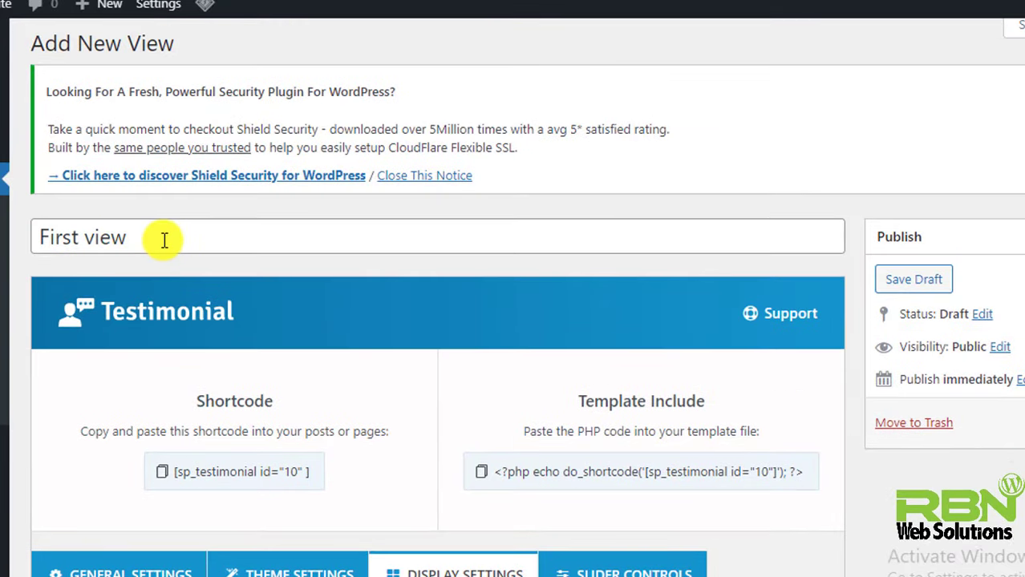
scroll(257, 245, "down", 5)
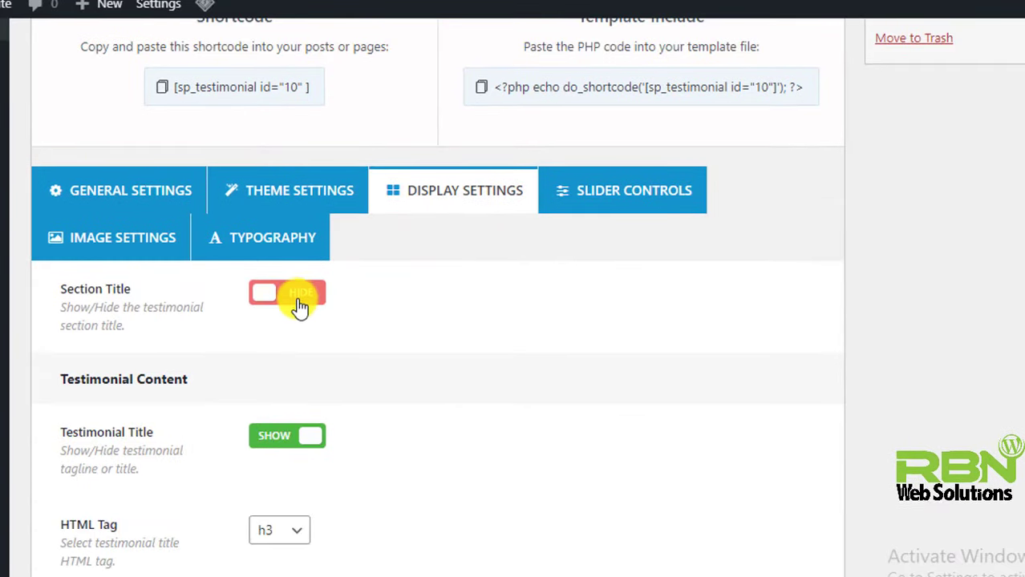
scroll(238, 322, "down", 3)
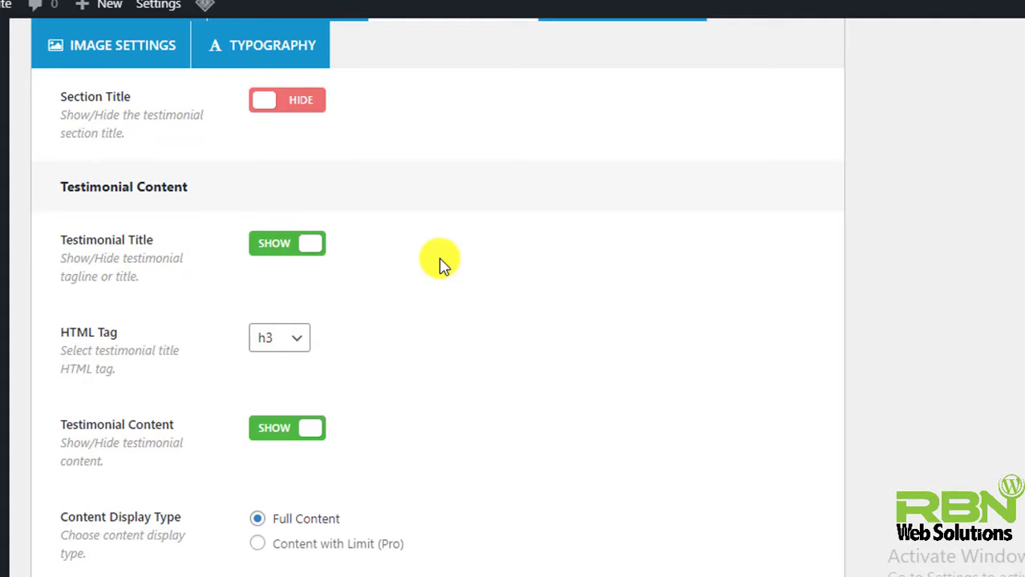
left_click(298, 265)
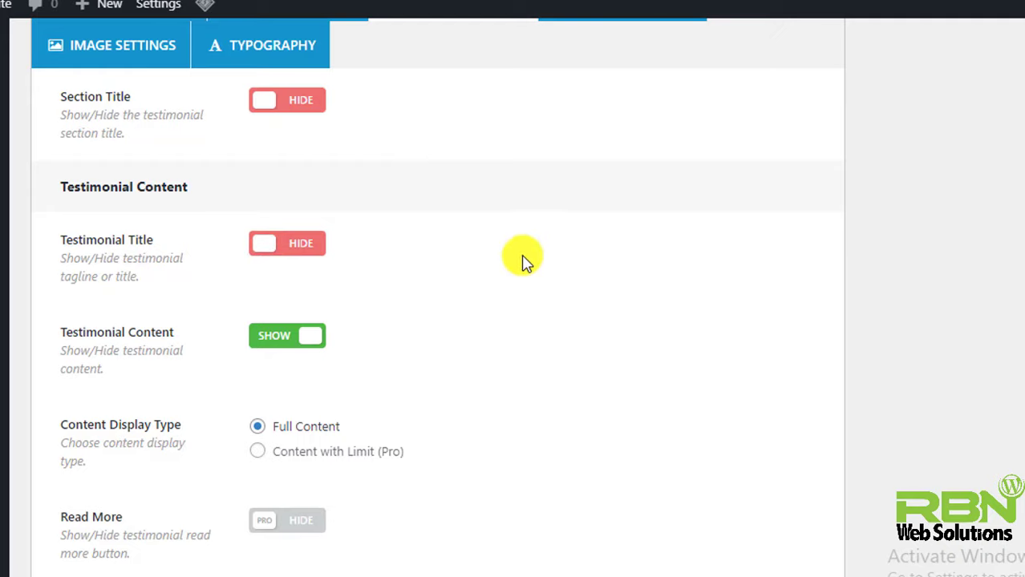
Examine the display settings for testimonial content, reviewer information, social media and pagination, trying the rating's hide and show states.
scroll(453, 264, "down", 2)
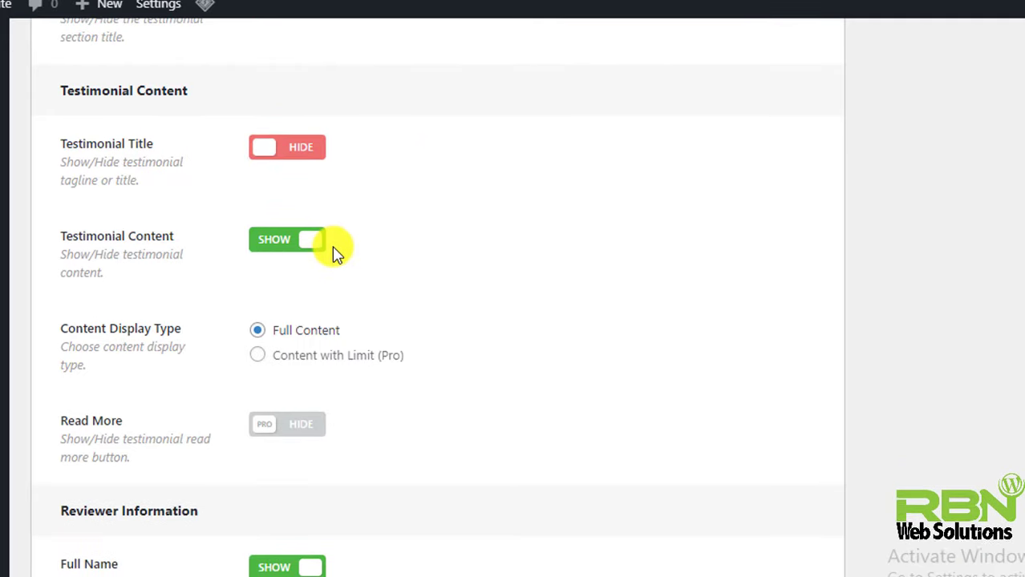
scroll(393, 244, "down", 5)
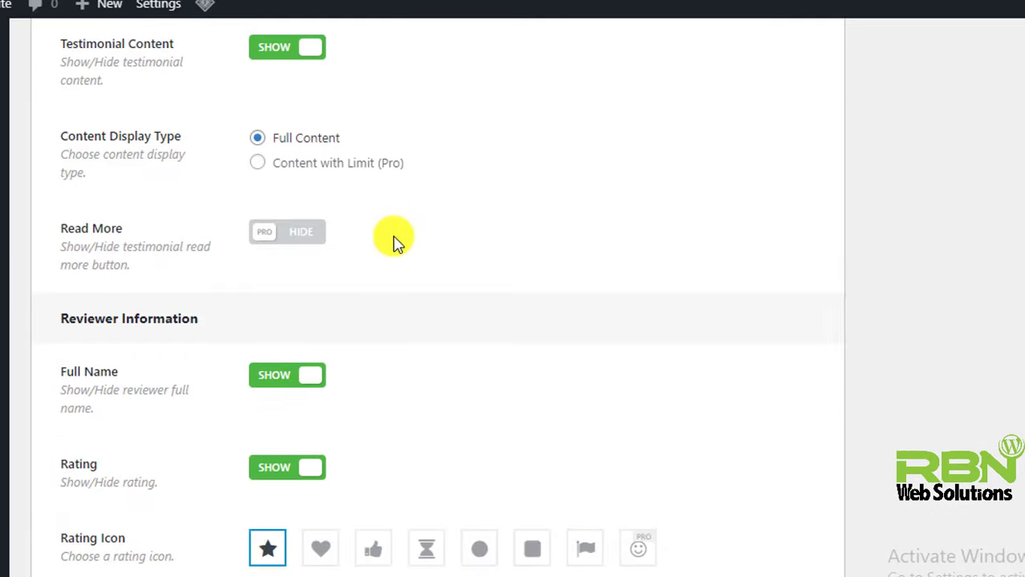
scroll(304, 292, "down", 2)
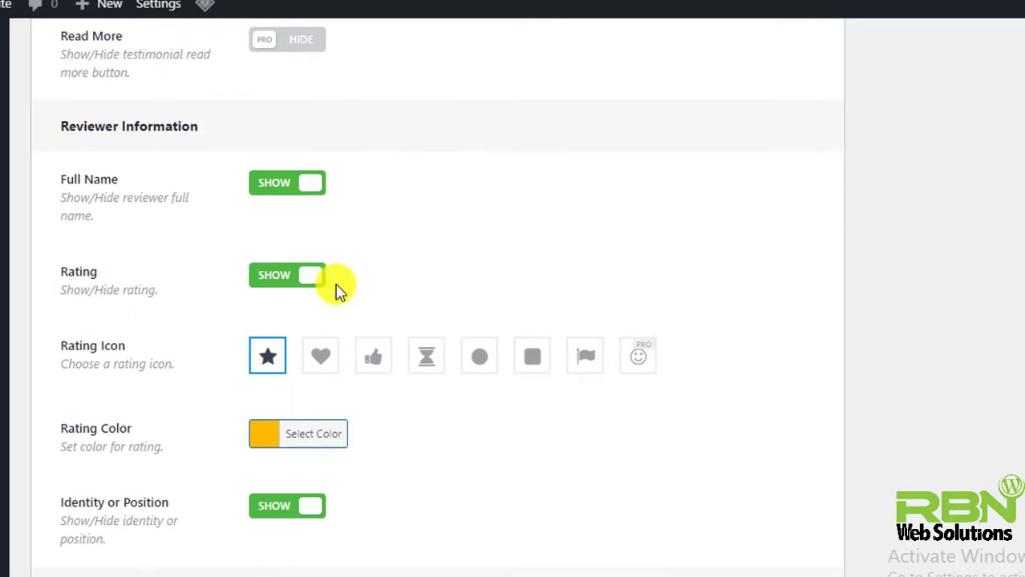
left_click(292, 283)
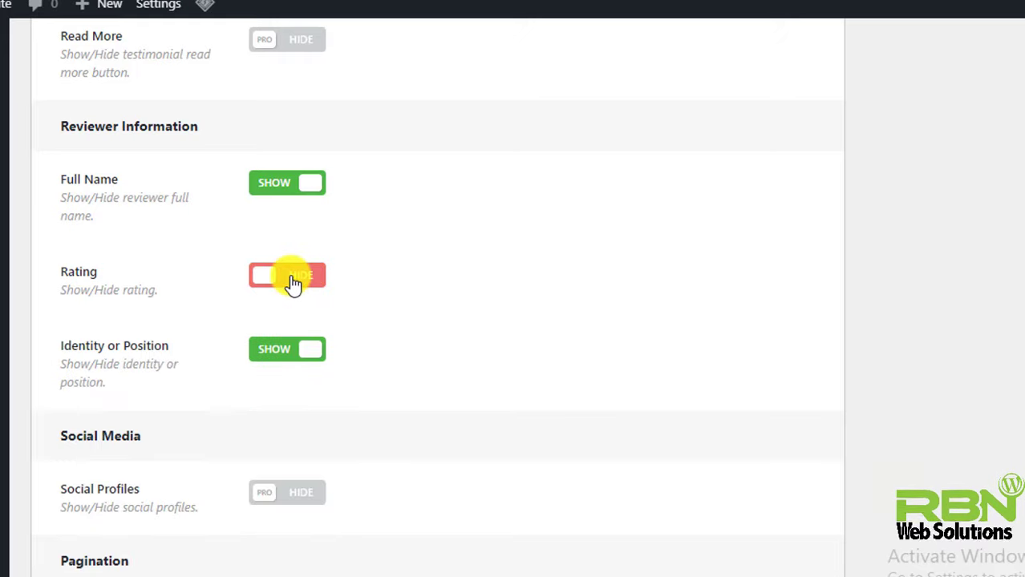
left_click(292, 283)
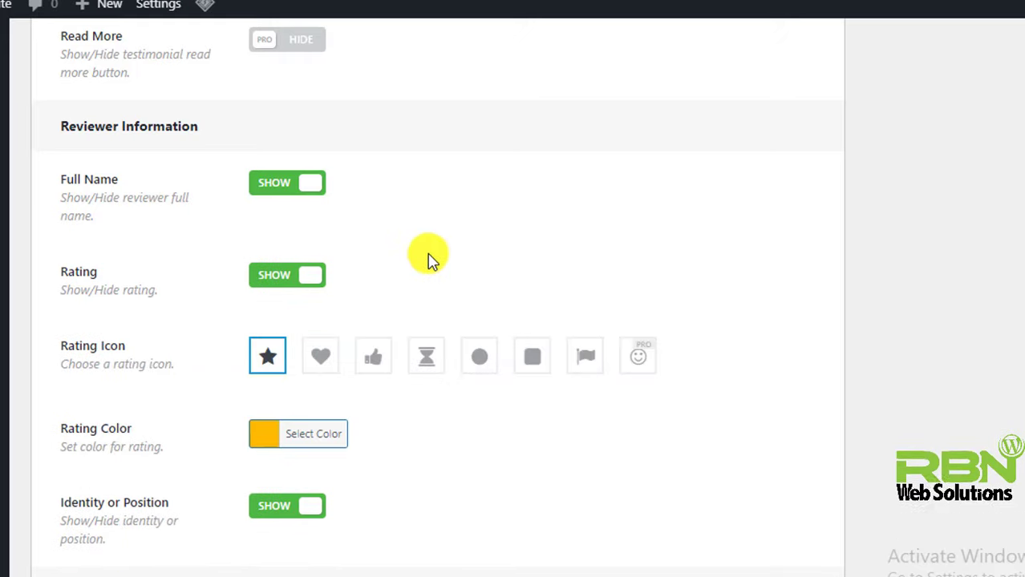
scroll(428, 258, "down", 5)
scroll(429, 258, "down", 3)
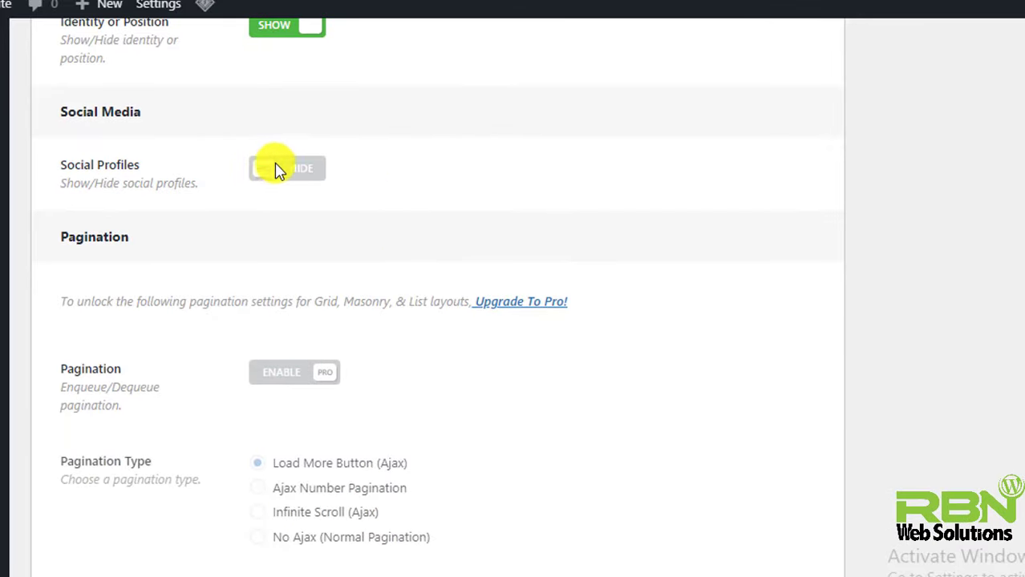
scroll(303, 180, "down", 5)
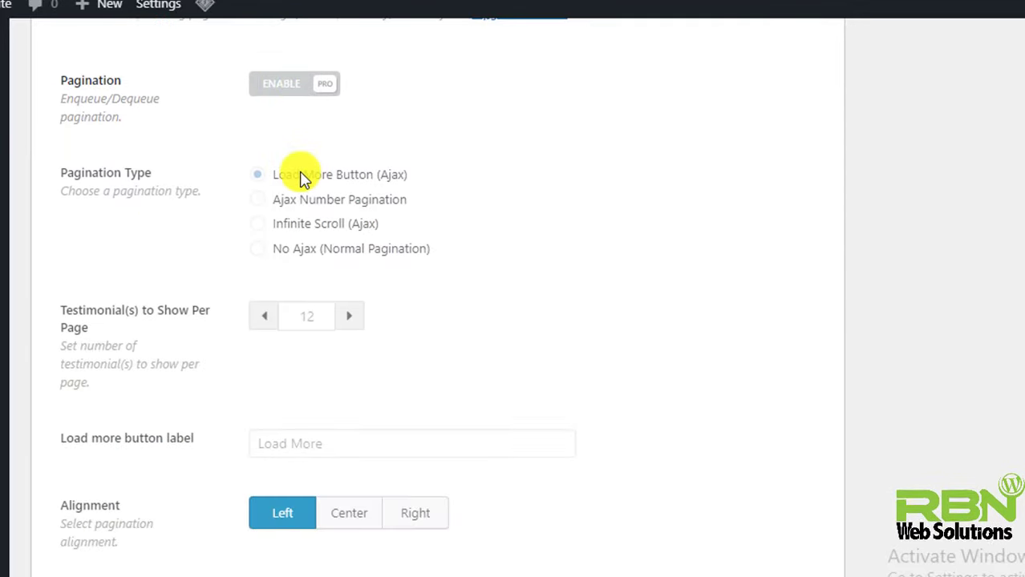
scroll(302, 177, "down", 3)
scroll(294, 173, "up", 10)
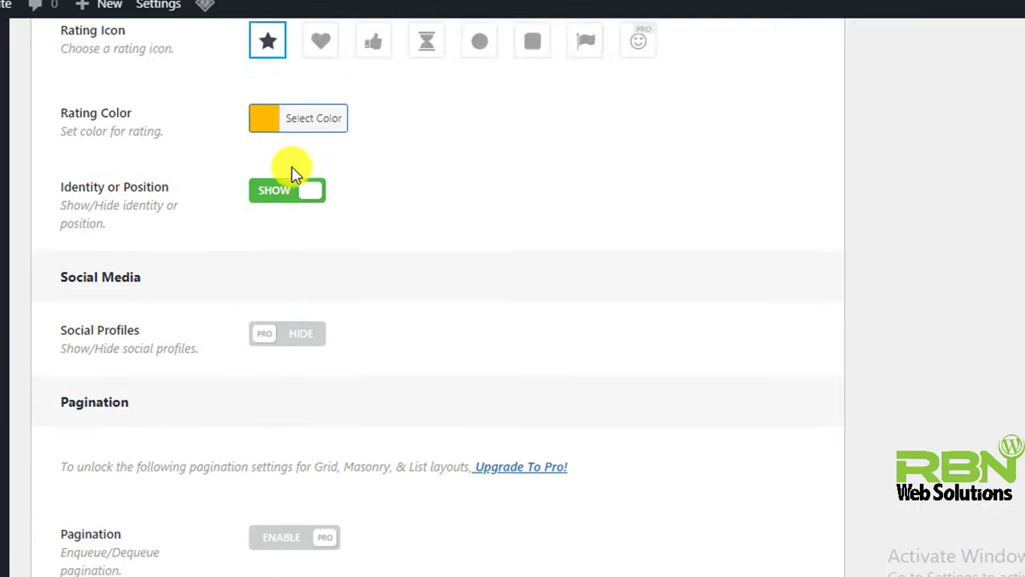
scroll(293, 173, "up", 2)
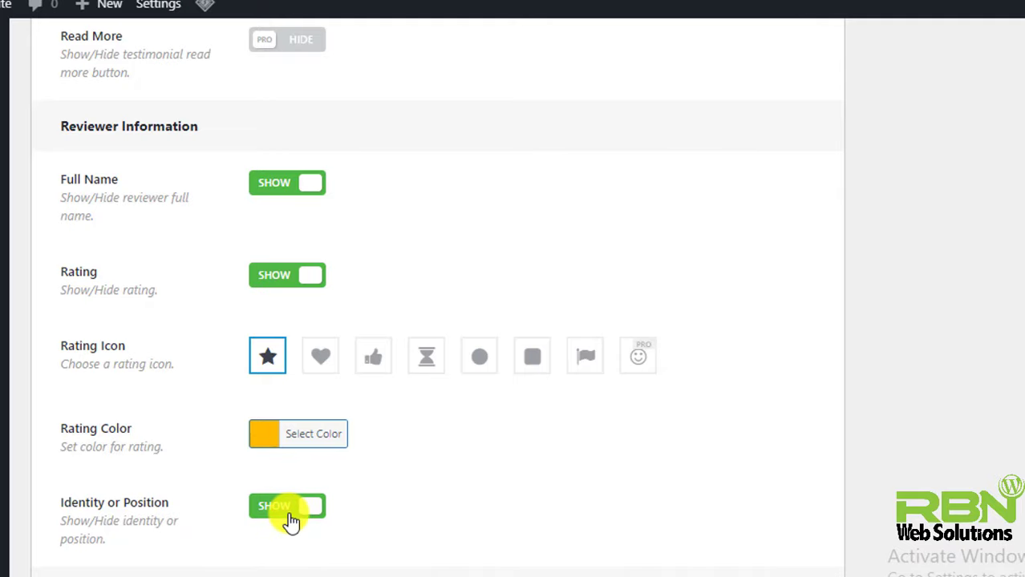
Publish the "First view" testimonial view and copy its shortcode.
scroll(696, 182, "up", 10)
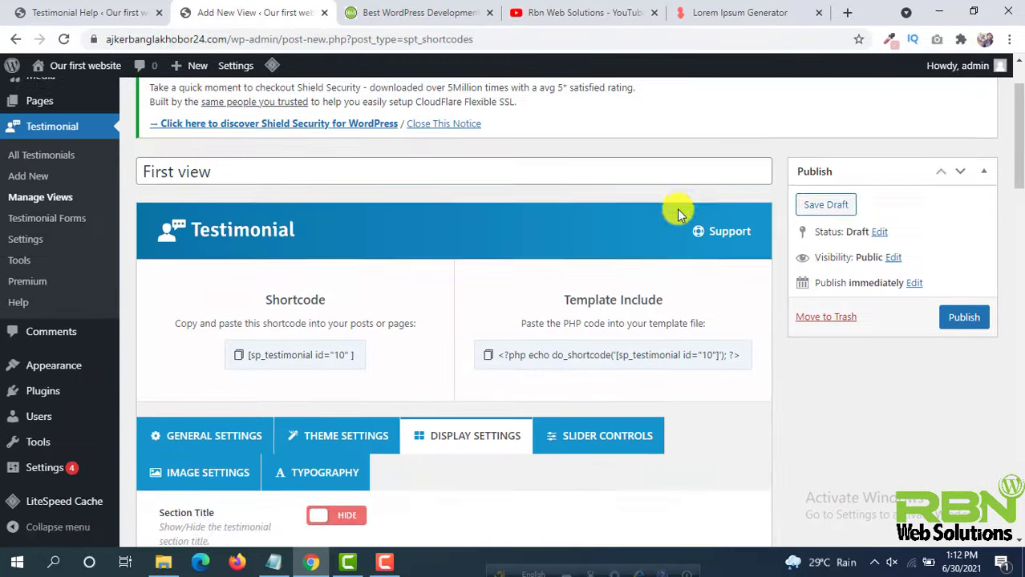
scroll(801, 210, "down", 2)
left_click(958, 178)
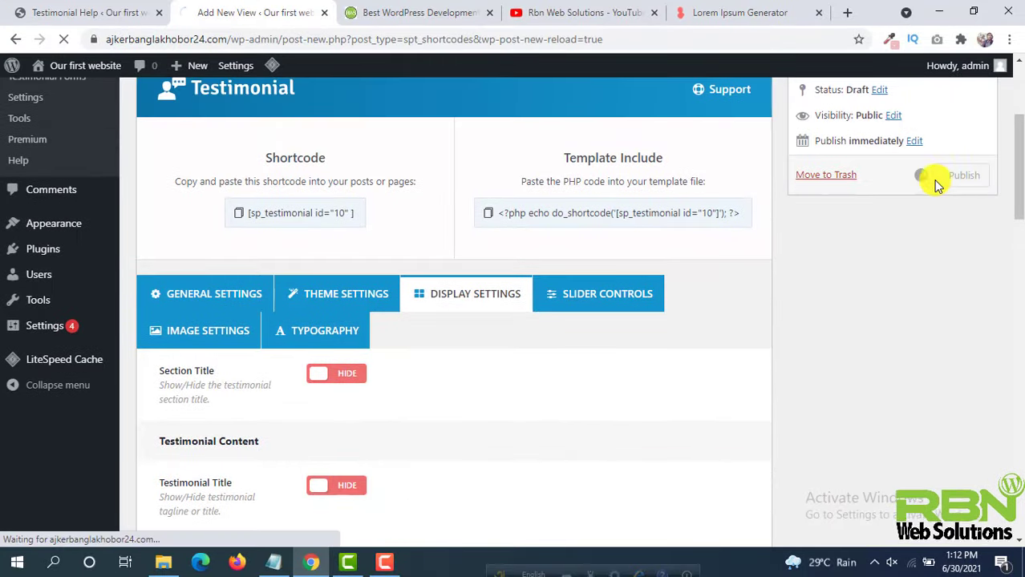
left_click(323, 337)
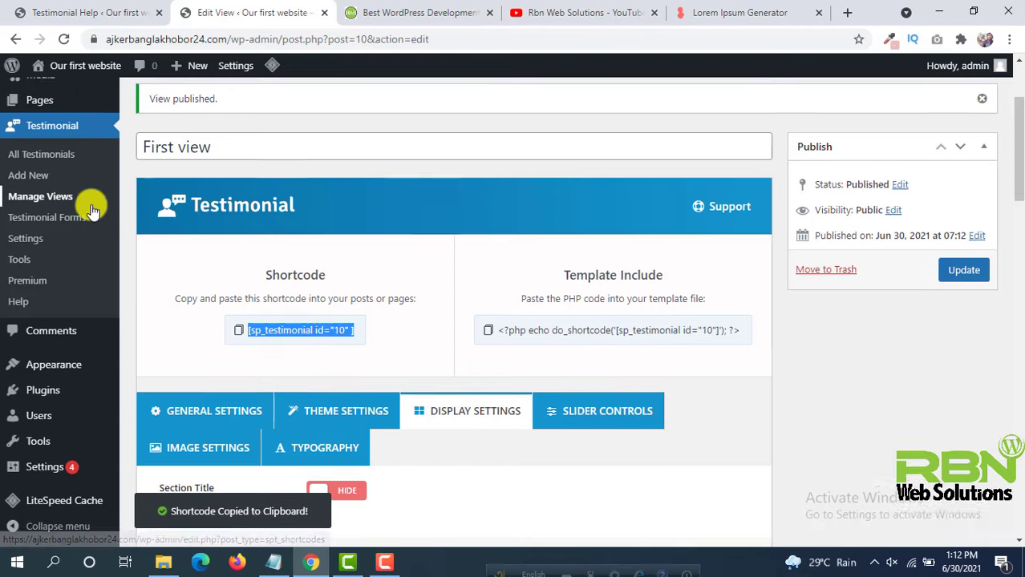
Create a new page titled "Testimonial page", insert the shortcode [sp_testimonial id="10" ] as its content, and publish it.
scroll(92, 202, "up", 1)
mouse_move(50, 166)
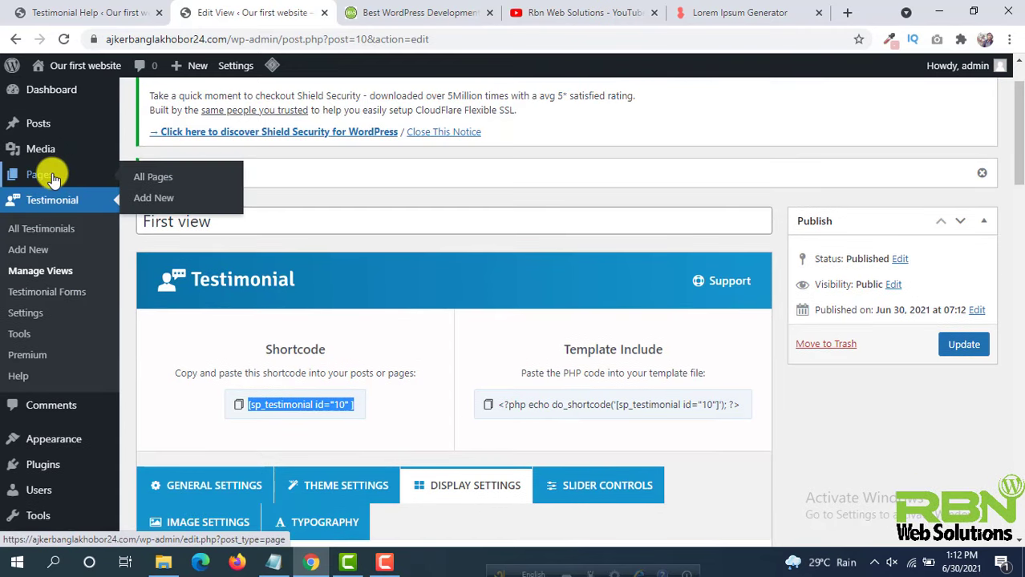
middle_click(191, 197)
left_click(296, 9)
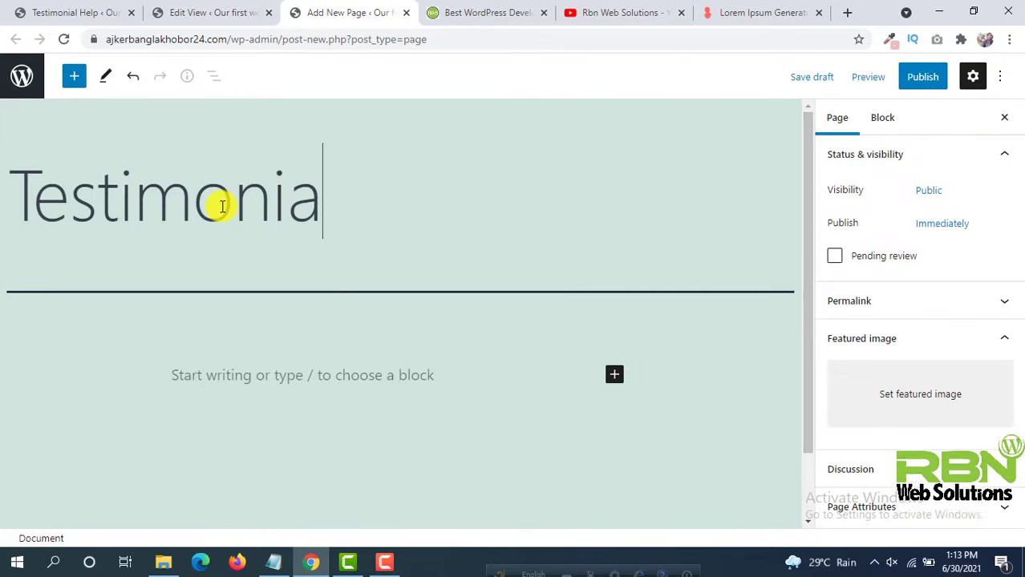
left_click(360, 366)
key("ctrl+v")
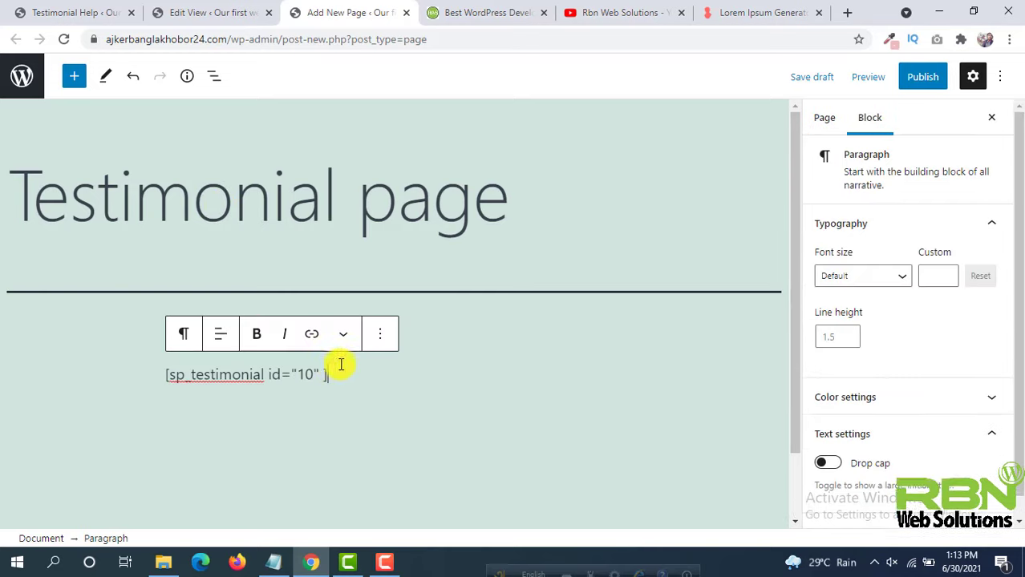
left_click(923, 77)
left_click(887, 87)
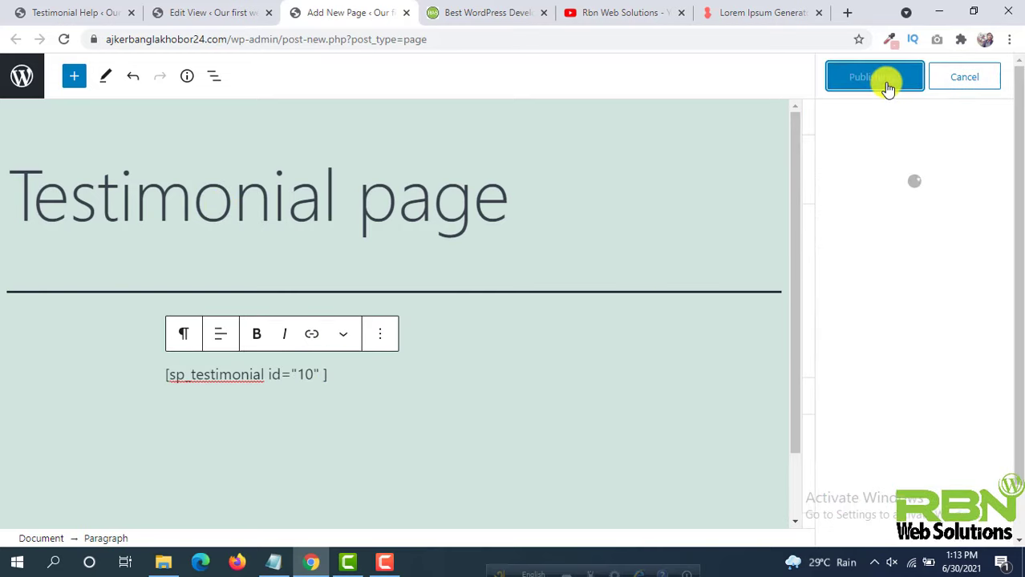
Open the published testimonial page in a new browser tab and look over the displayed testimonial.
left_click(217, 12)
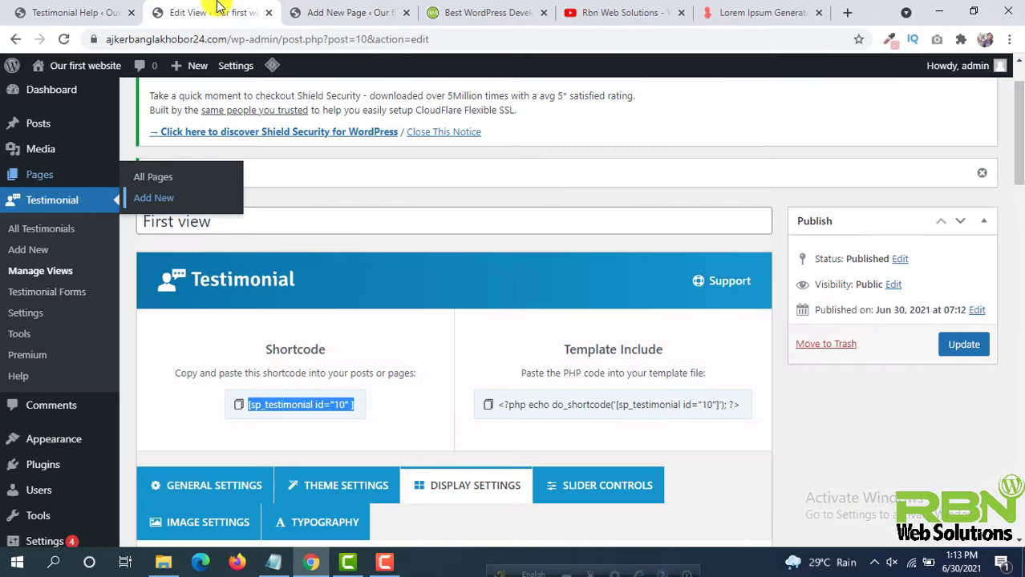
left_click(336, 12)
right_click(160, 501)
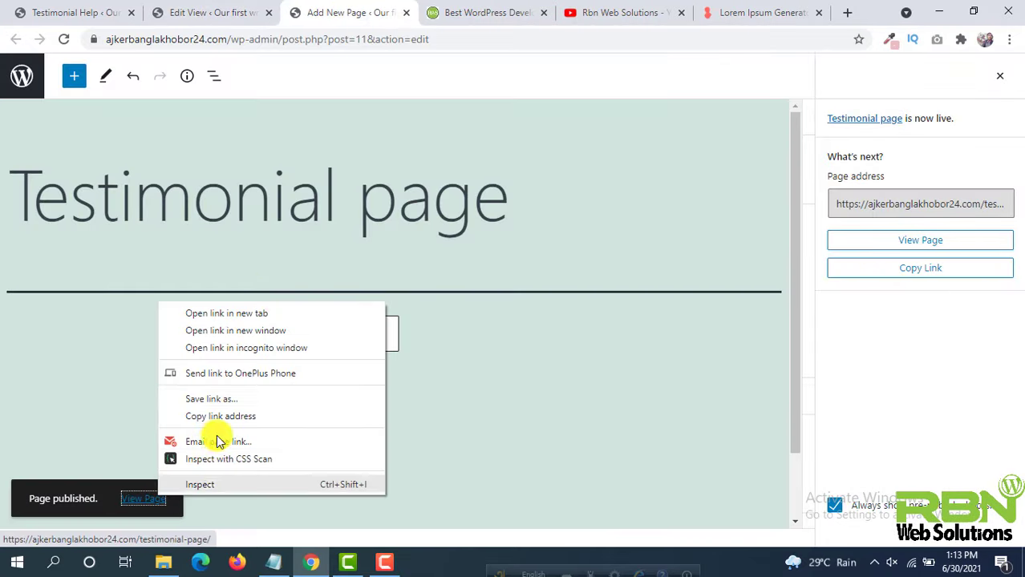
left_click(255, 314)
left_click(455, 10)
scroll(489, 220, "down", 4)
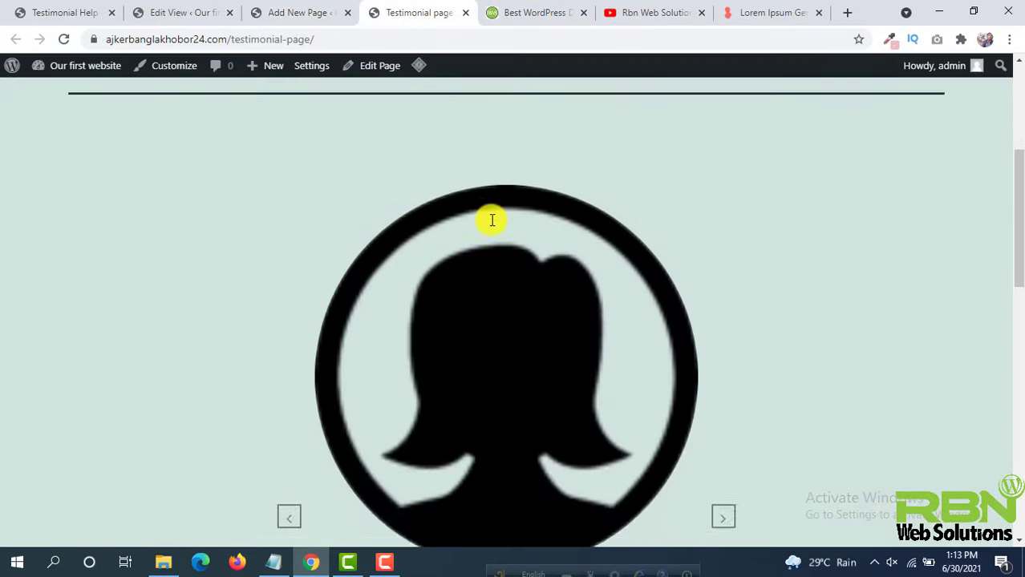
scroll(492, 220, "down", 5)
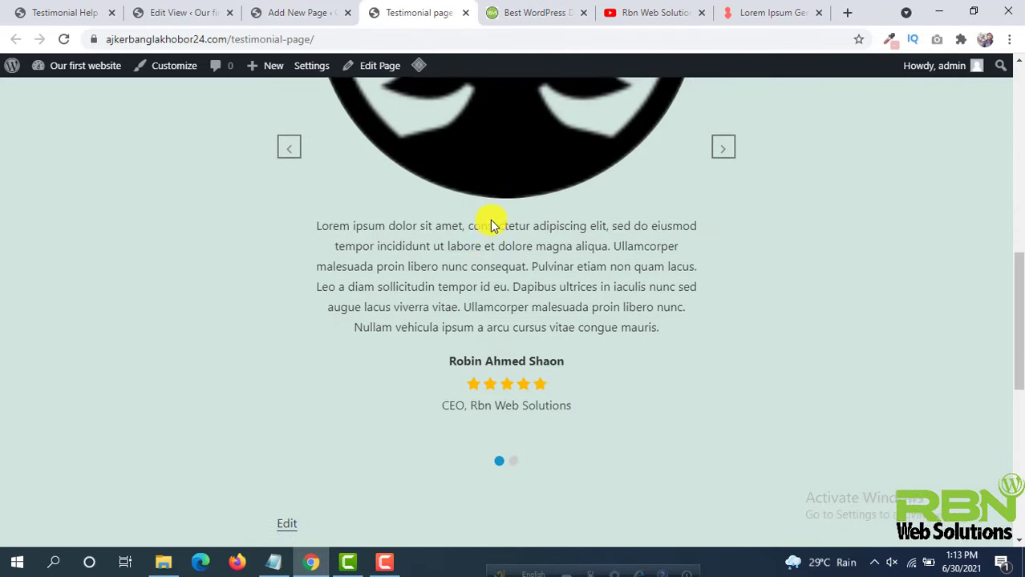
Step repeatedly through the testimonials in the live page's slider with its forward navigation.
scroll(491, 226, "up", 1)
left_click(722, 224)
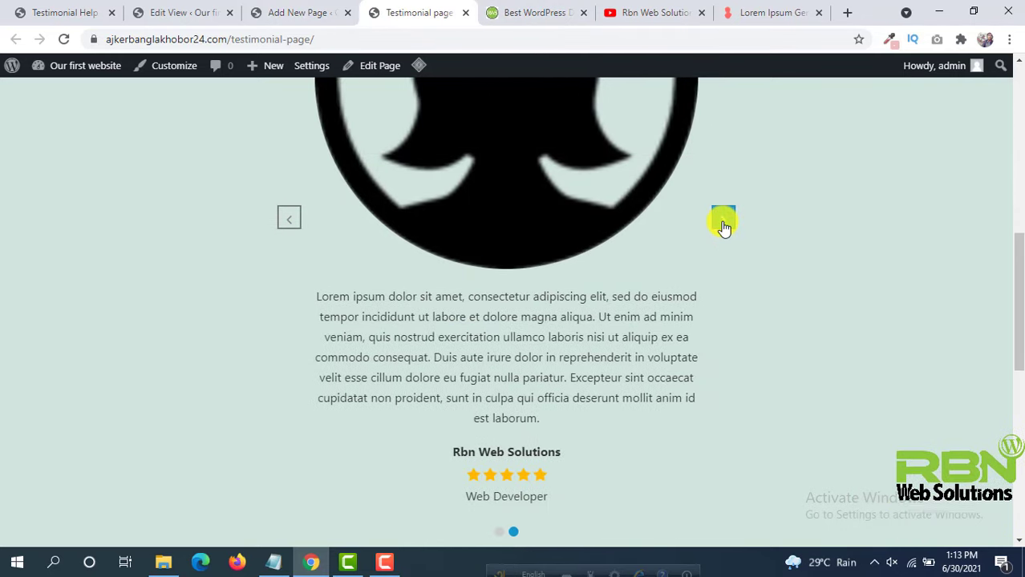
left_click(723, 224)
left_click(722, 224)
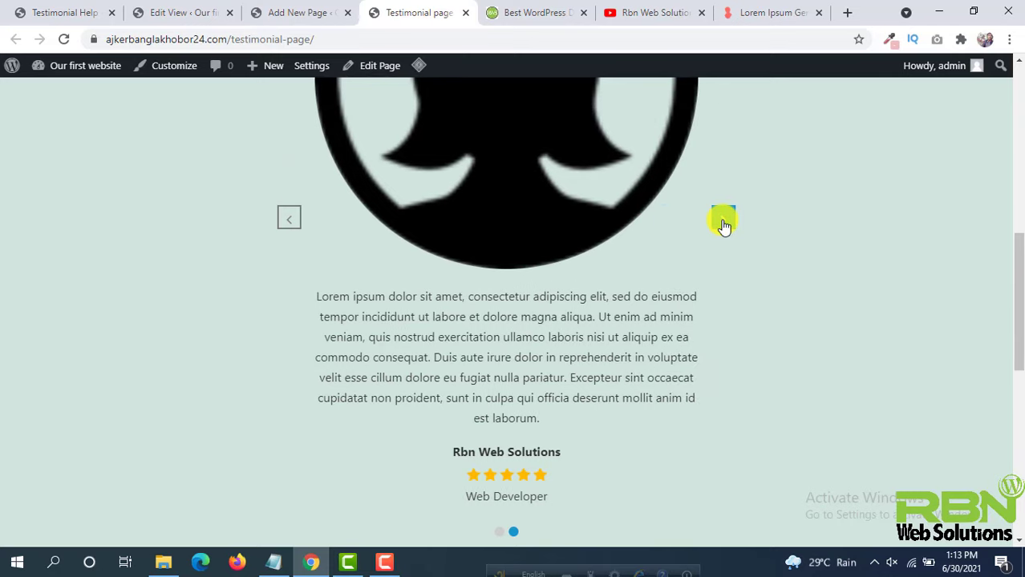
left_click(723, 224)
scroll(724, 226, "down", 1)
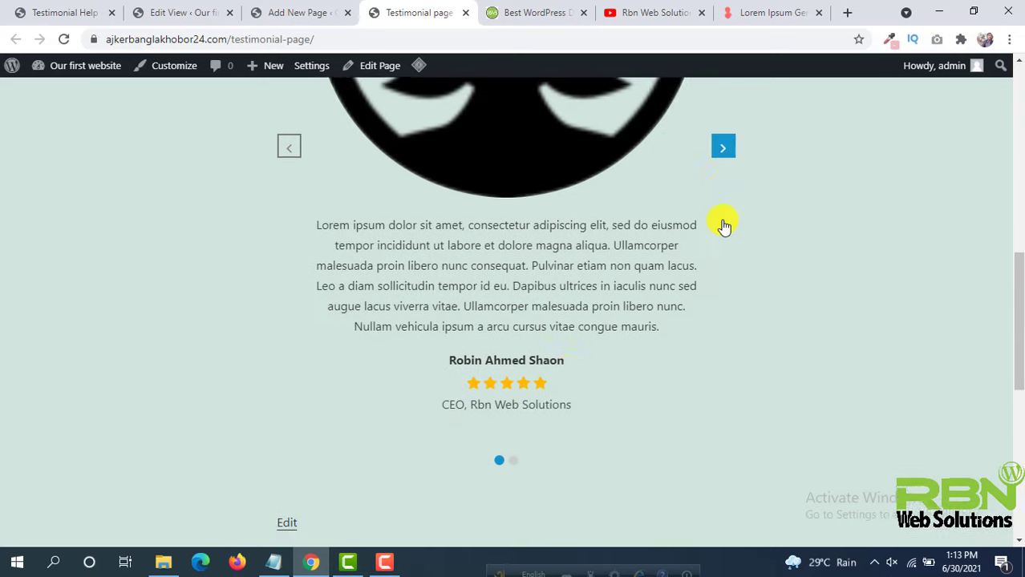
Return to editing the testimonial view and examine the slider mode and autoplay options in its slider controls.
left_click(312, 6)
left_click(194, 11)
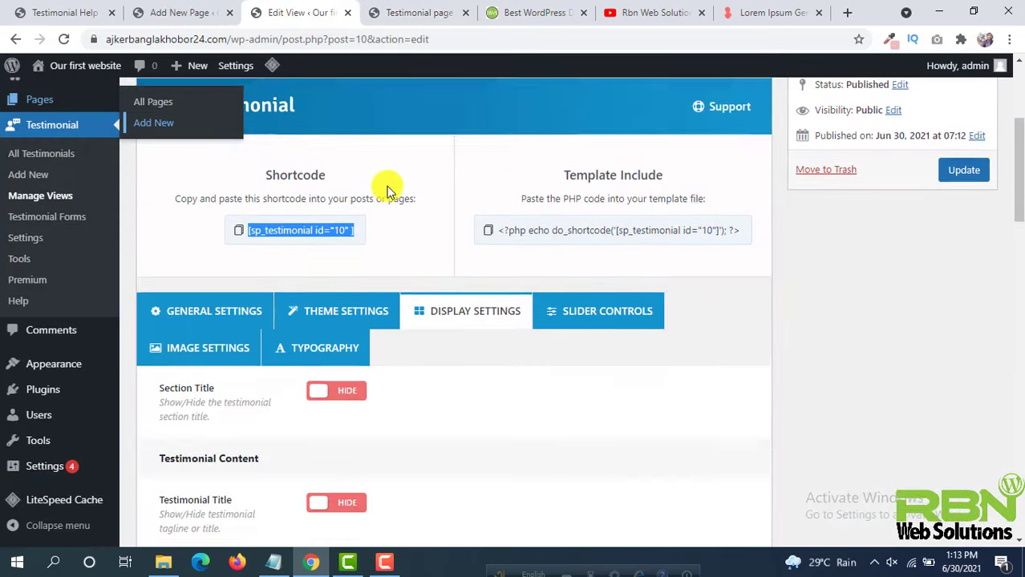
scroll(386, 188, "down", 10)
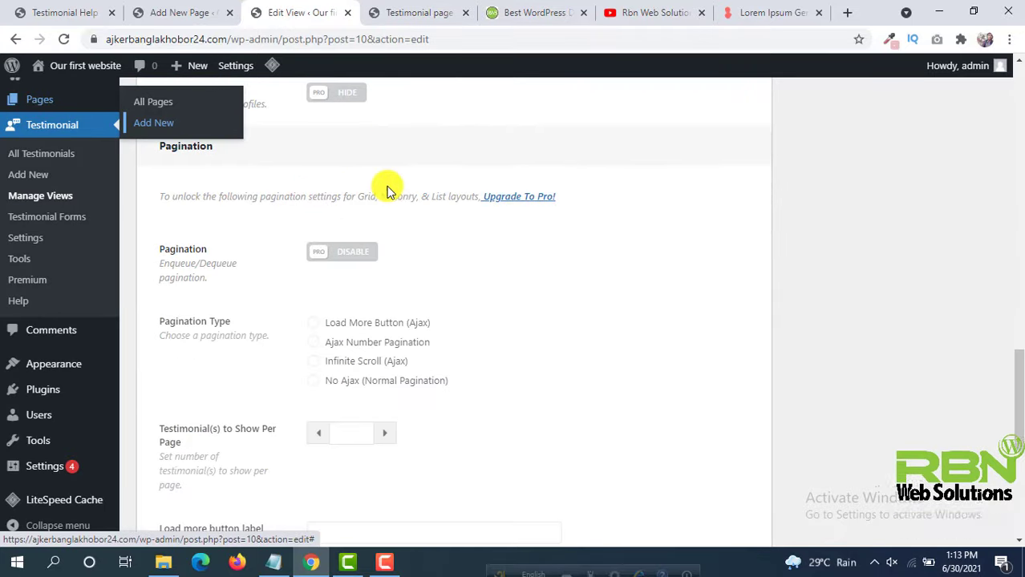
scroll(393, 186, "up", 10)
left_click(596, 186)
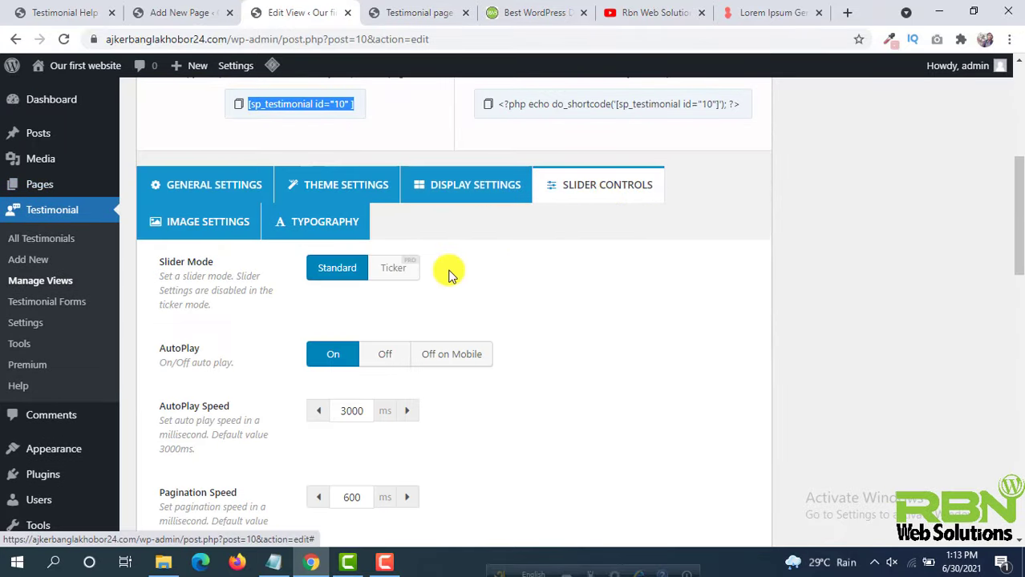
scroll(472, 252, "down", 1)
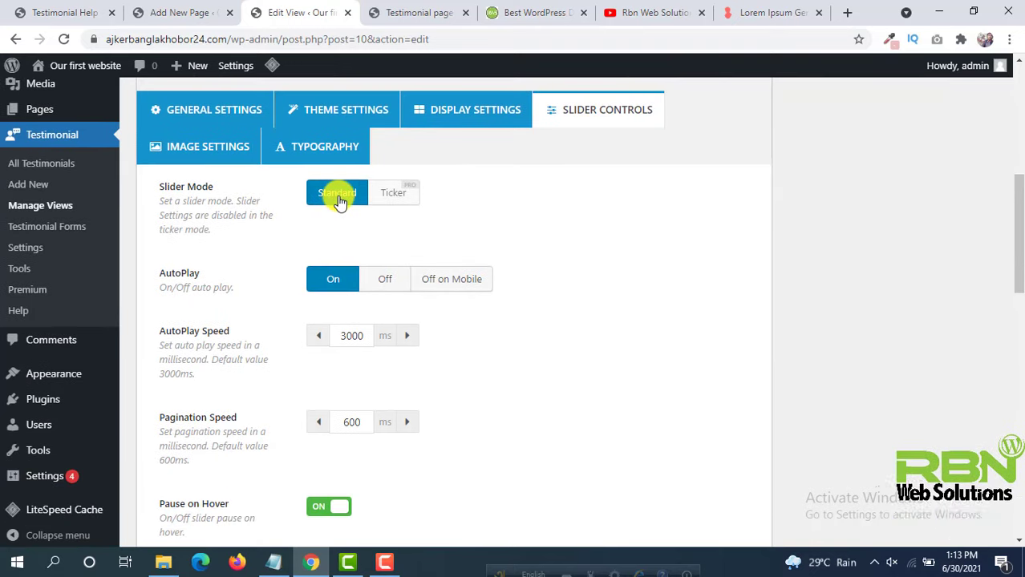
scroll(337, 241, "down", 1)
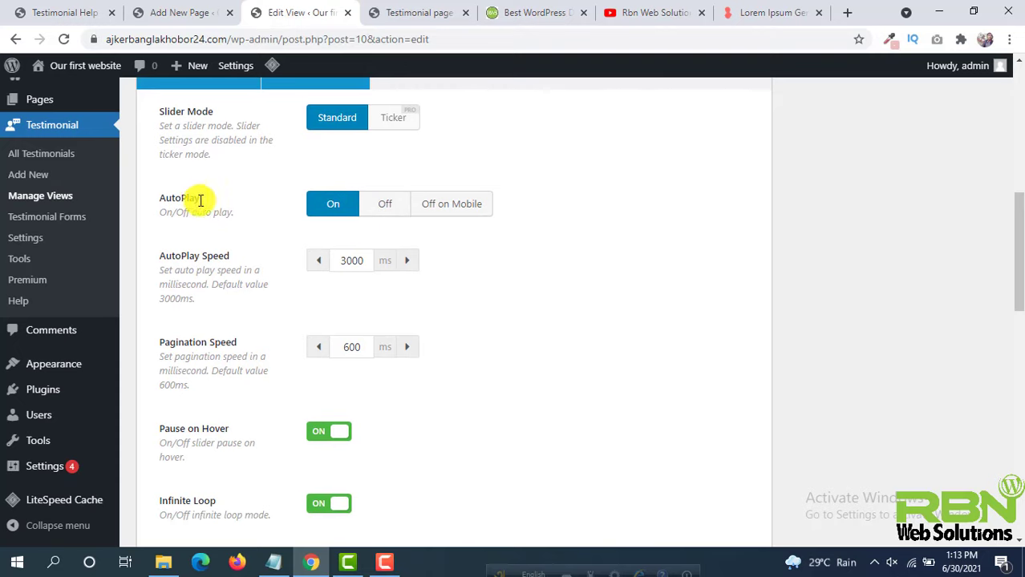
Compare the automatic sliding on the live testimonial page with the view's autoplay and speed settings.
left_click(419, 13)
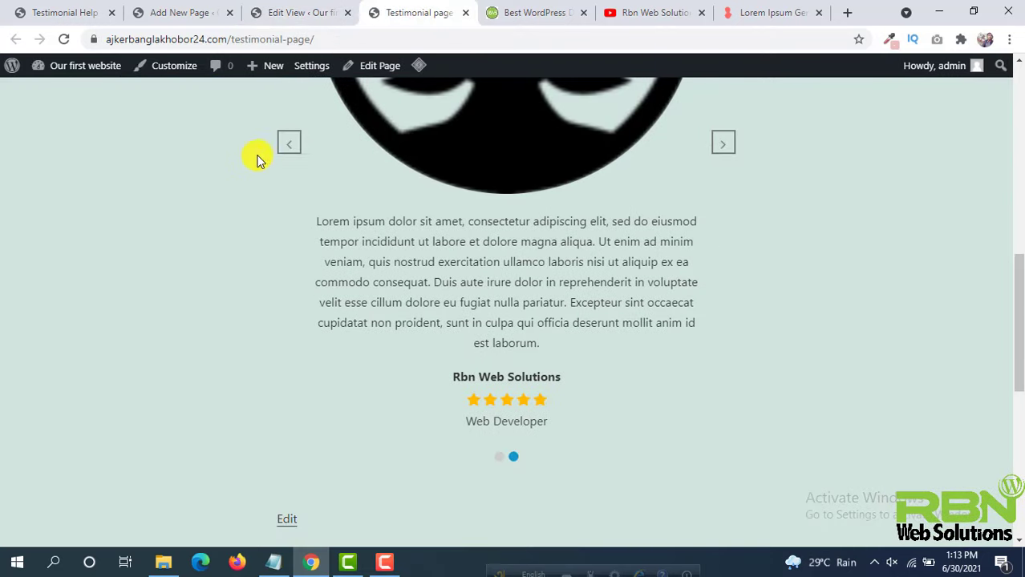
scroll(155, 151, "up", 2)
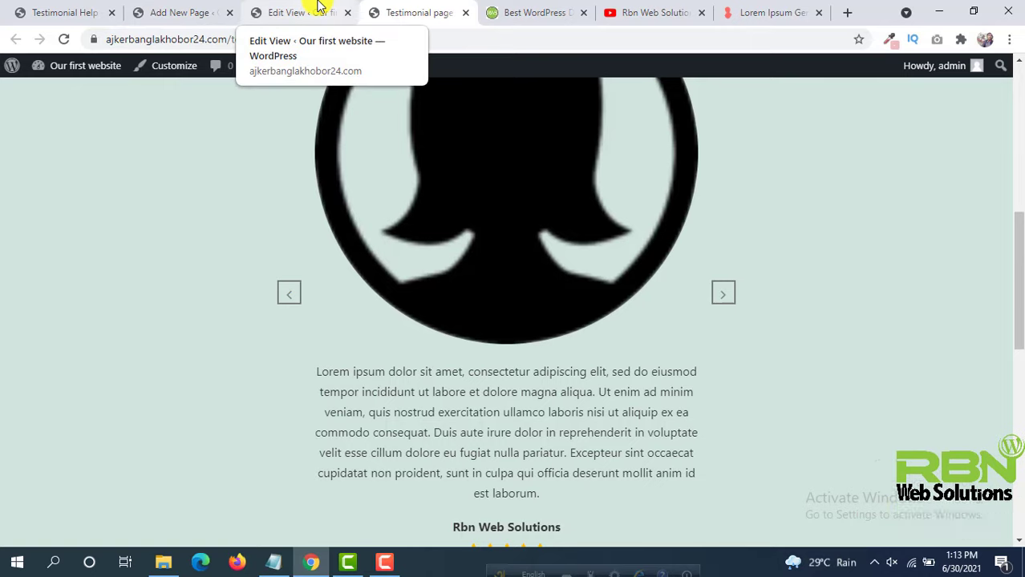
left_click(288, 10)
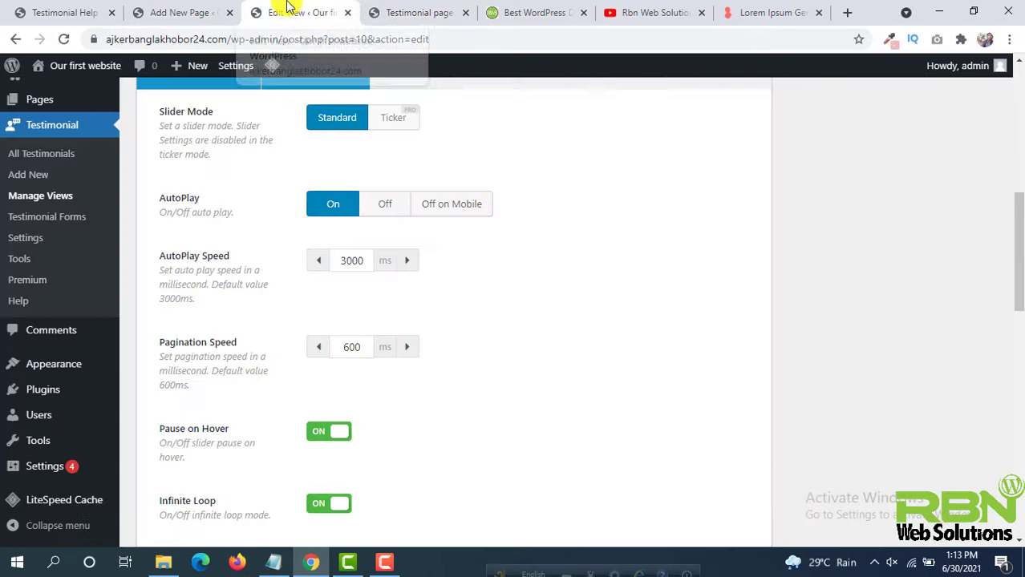
scroll(485, 234, "down", 1)
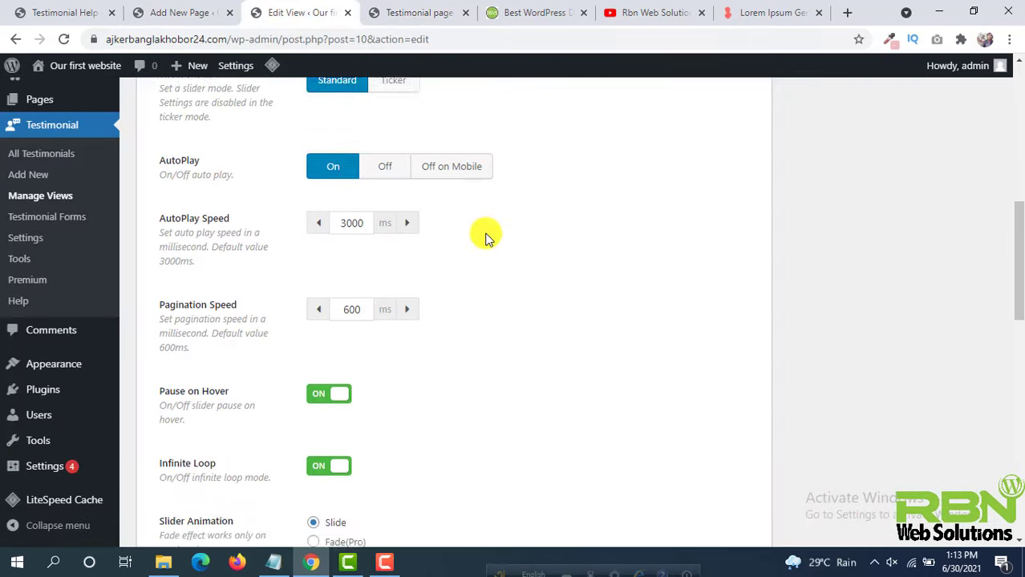
left_click(401, 12)
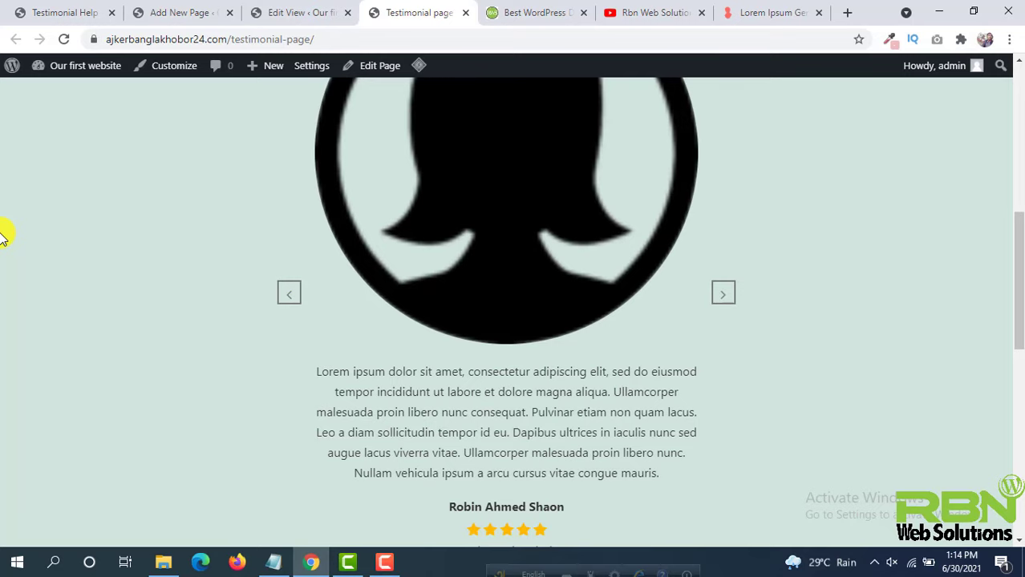
Set the view's AutoPlay speed to 1000 ms in the slider controls.
left_click(294, 10)
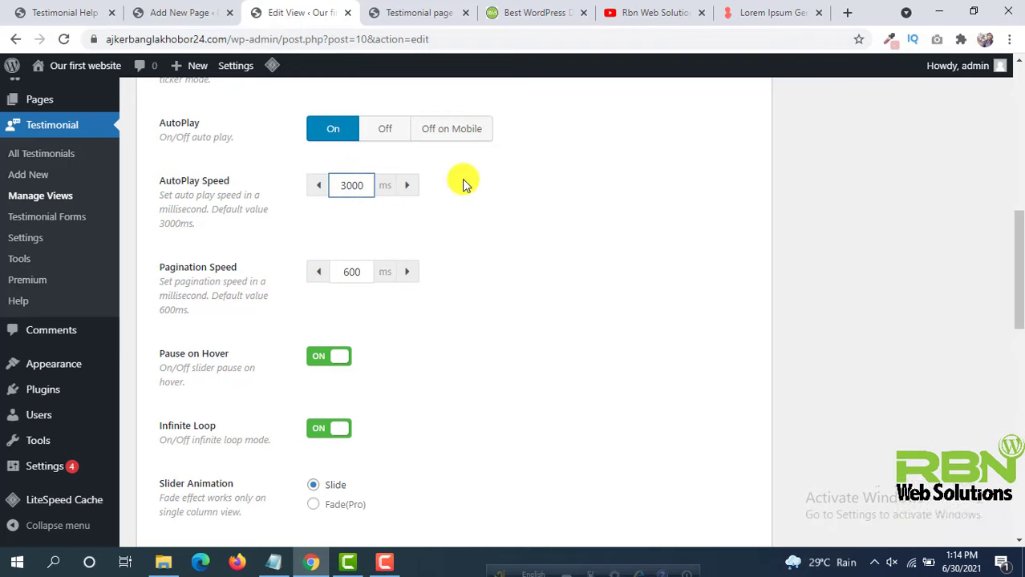
key("BackSpace")
type("1")
left_click(575, 215)
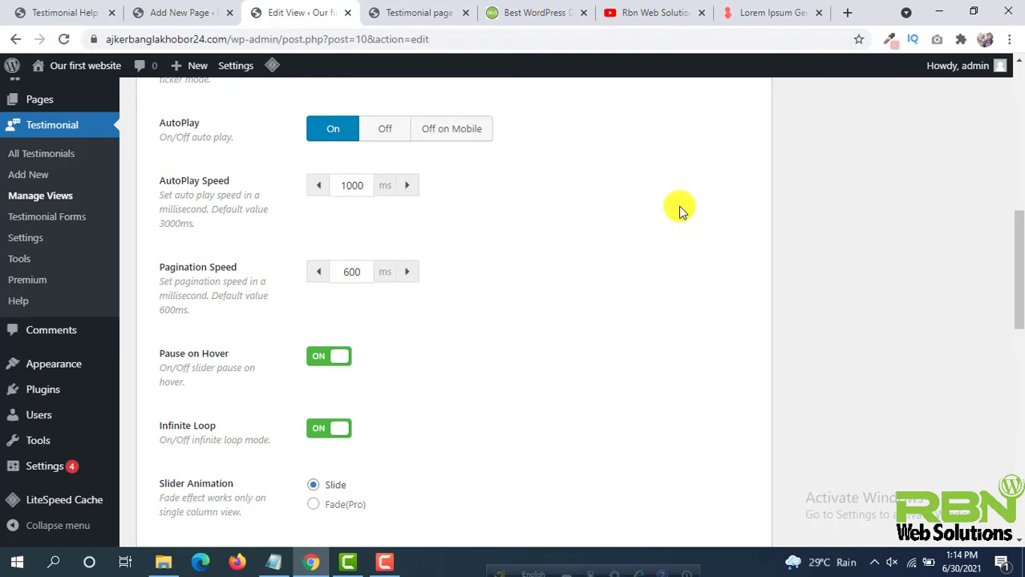
Save the updated testimonial view and watch the slider's automatic sliding on the live testimonial page.
scroll(716, 217, "up", 4)
left_click(965, 121)
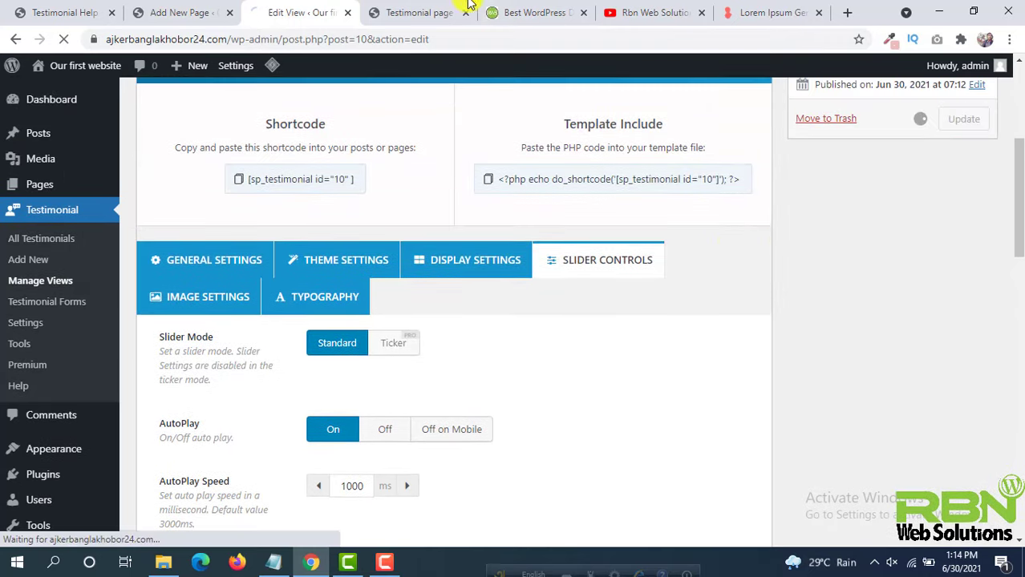
left_click(424, 12)
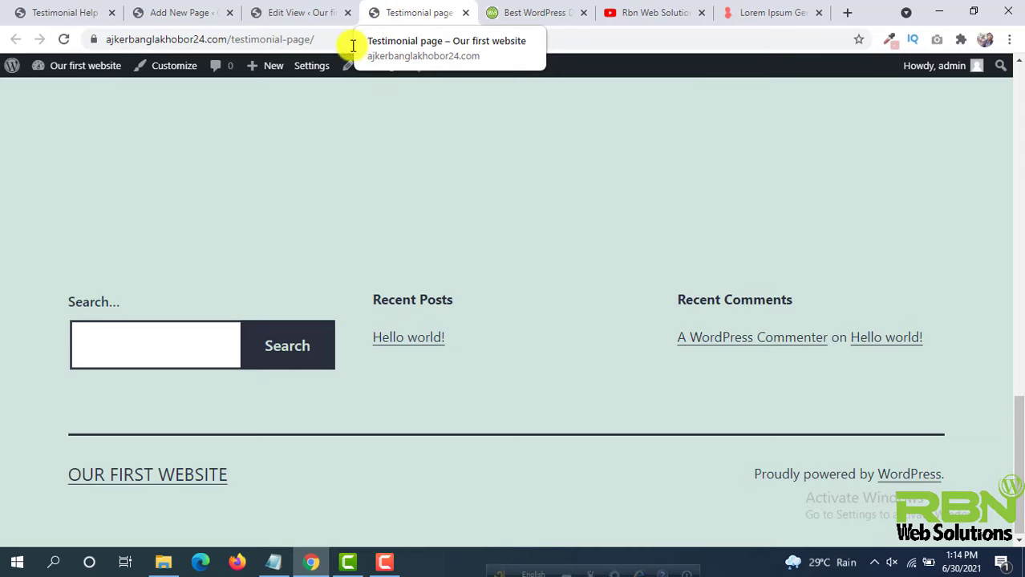
scroll(19, 176, "up", 8)
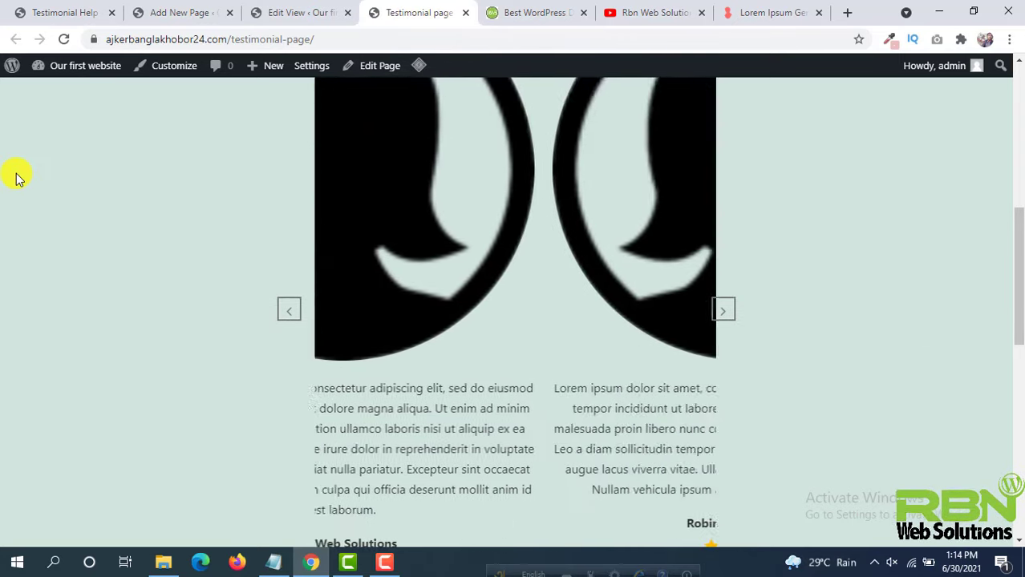
Set the view's AutoPlay speed to 5000 ms in the slider controls.
left_click(299, 12)
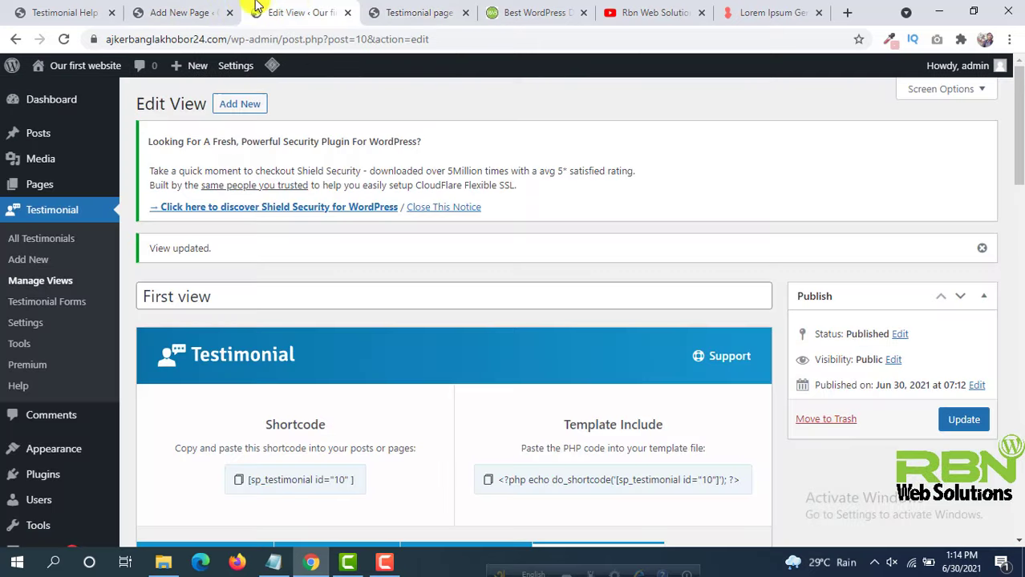
scroll(332, 161, "down", 6)
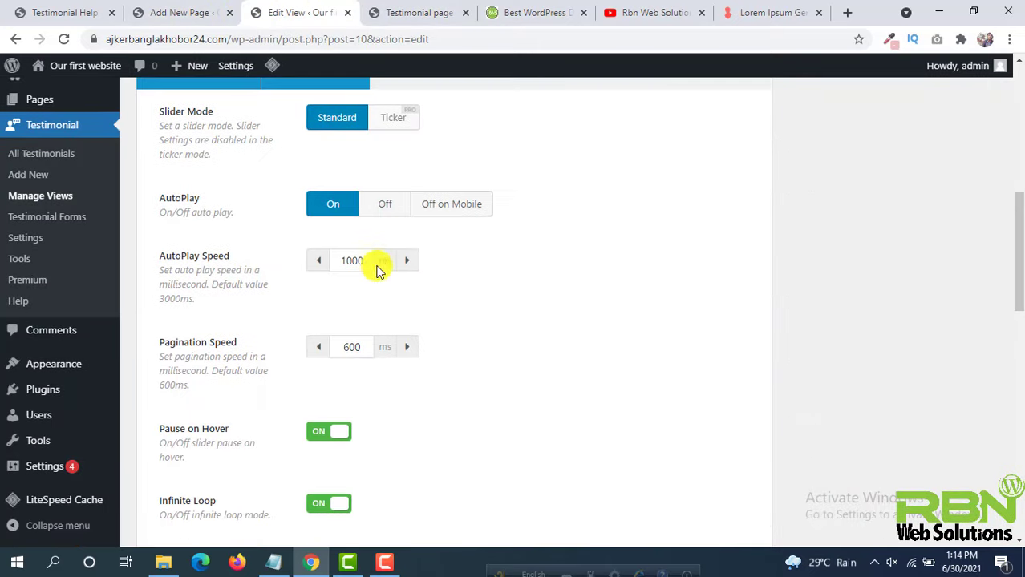
left_click(348, 264)
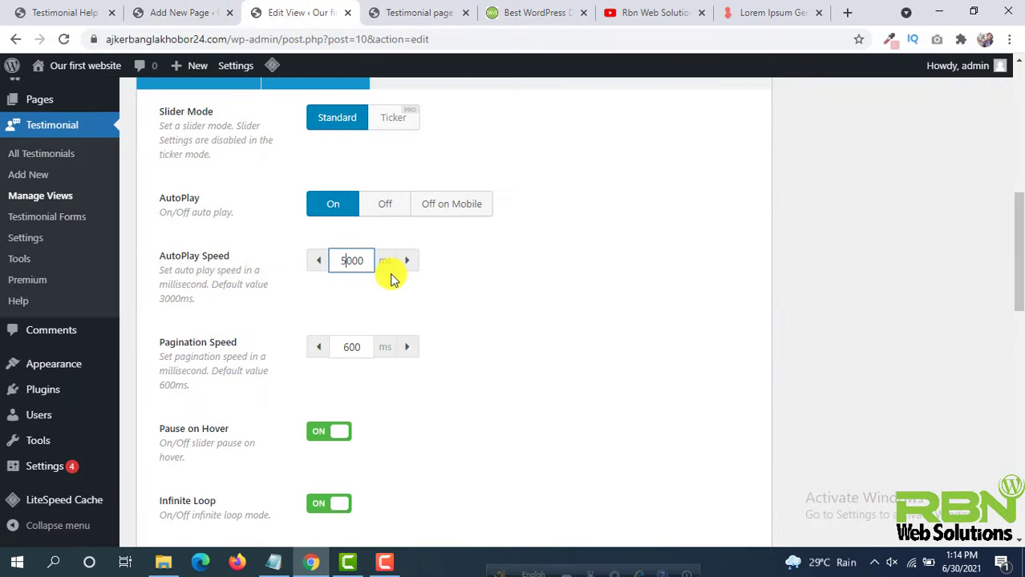
scroll(522, 257, "down", 1)
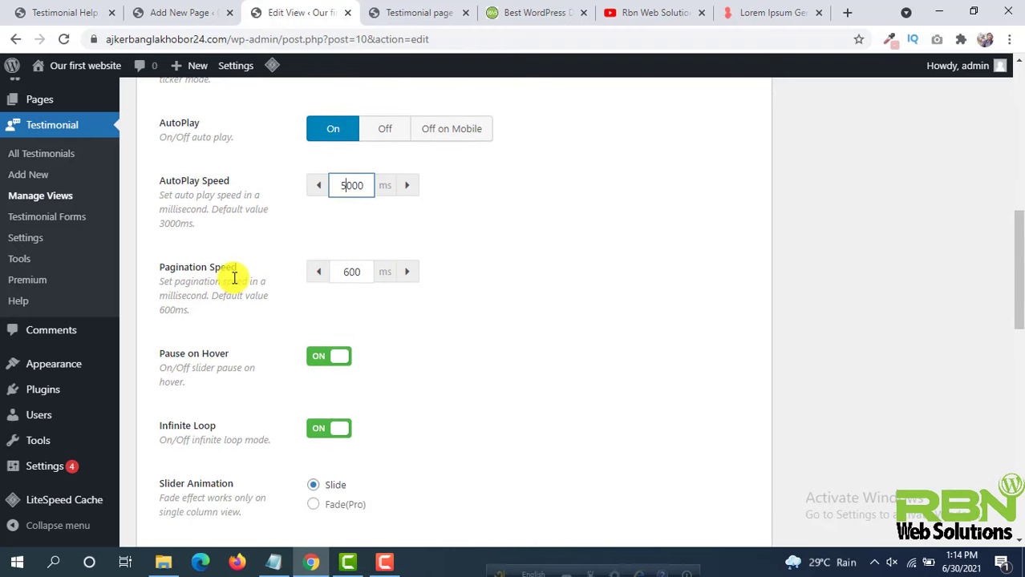
Switch to another testimonial with the slider's pagination dots on the live testimonial page.
left_click(418, 12)
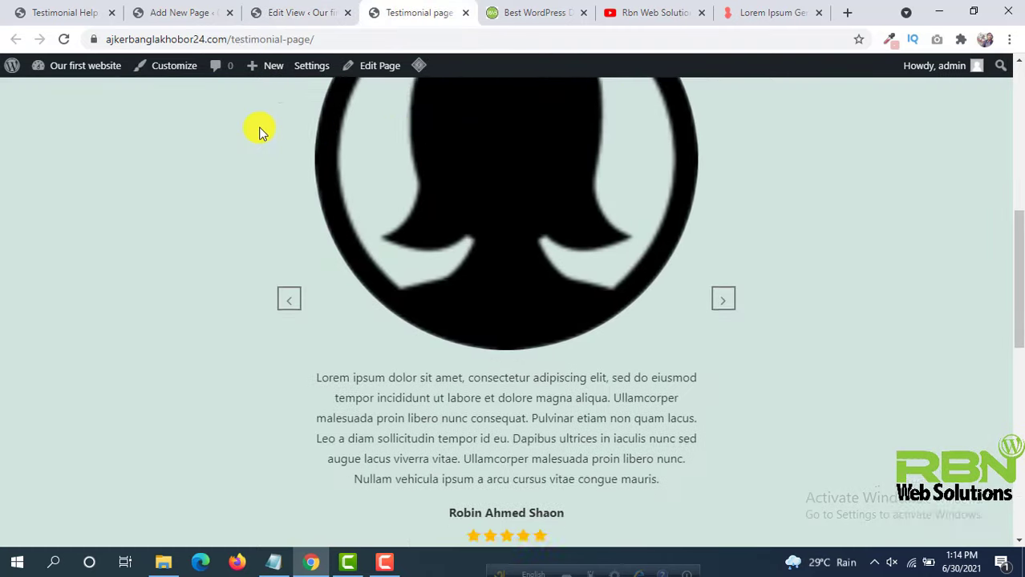
scroll(525, 363, "down", 3)
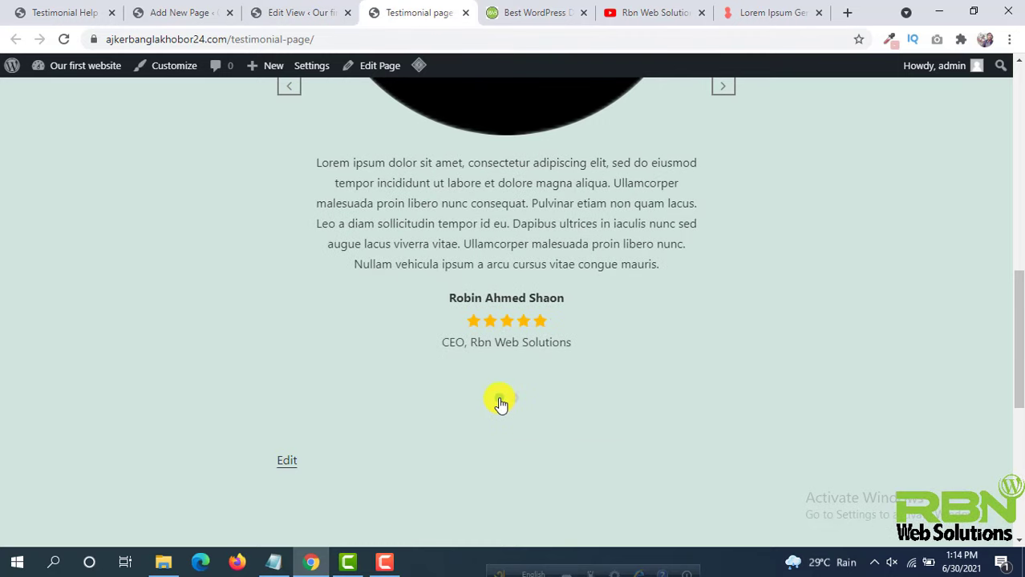
scroll(516, 406, "up", 1)
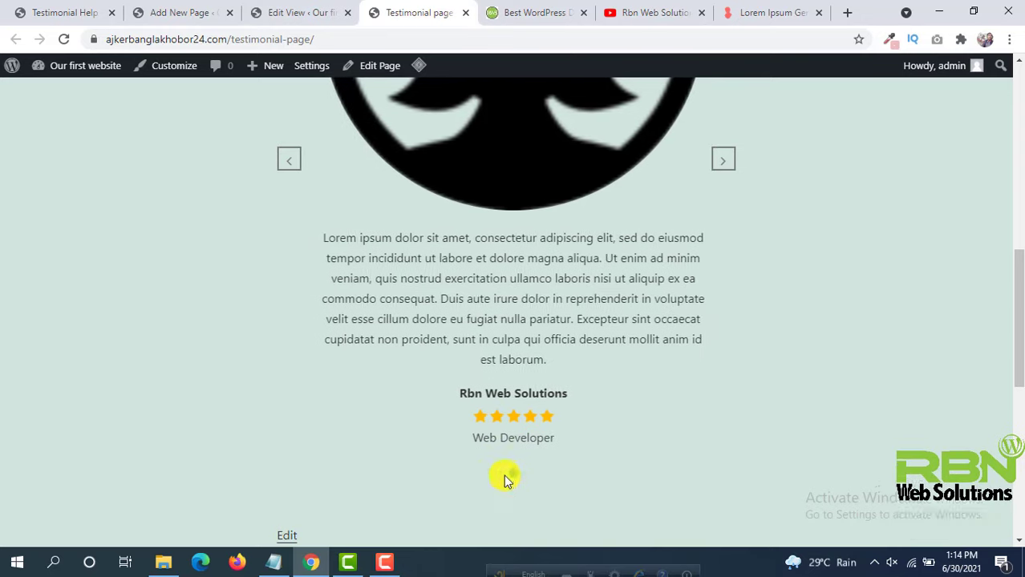
left_click(499, 473)
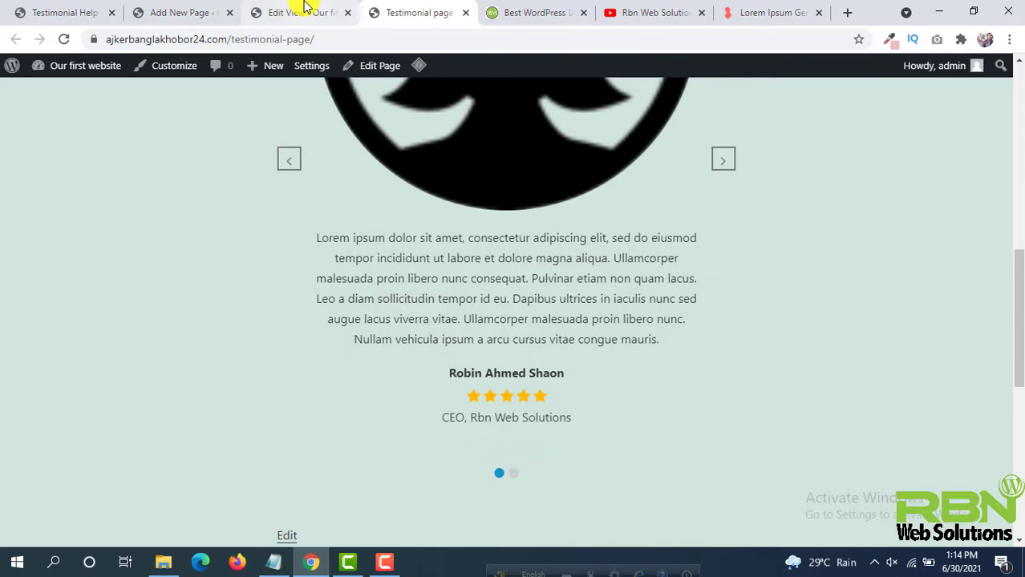
Set the view's Pagination Speed to 3000 ms and save the view.
left_click(304, 10)
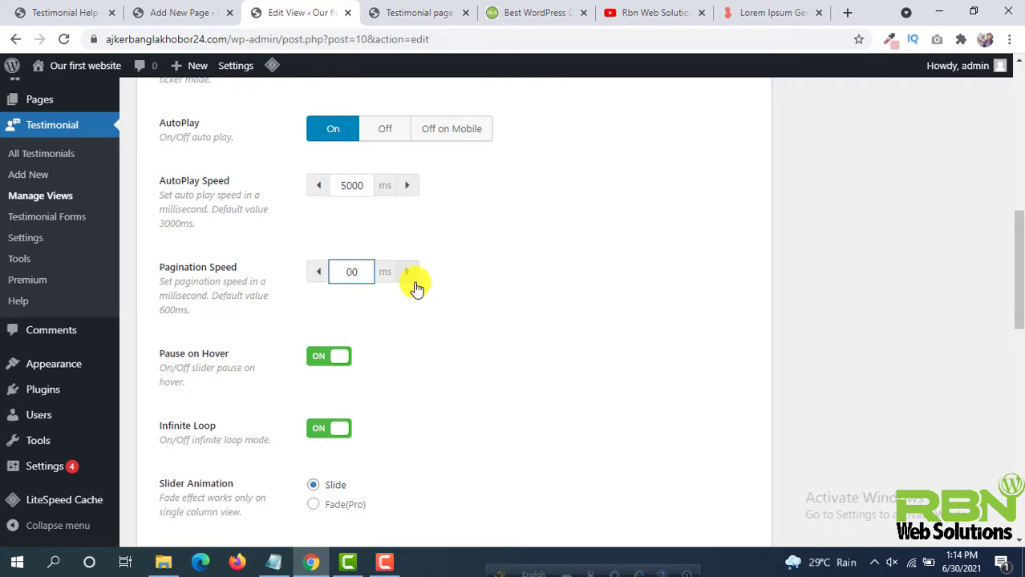
type("3000")
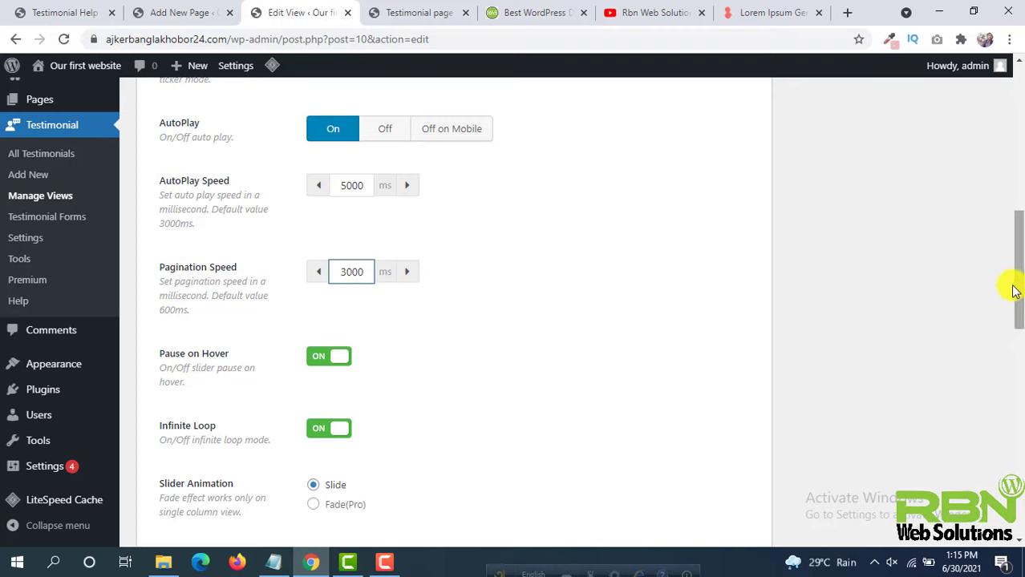
scroll(1013, 286, "up", 8)
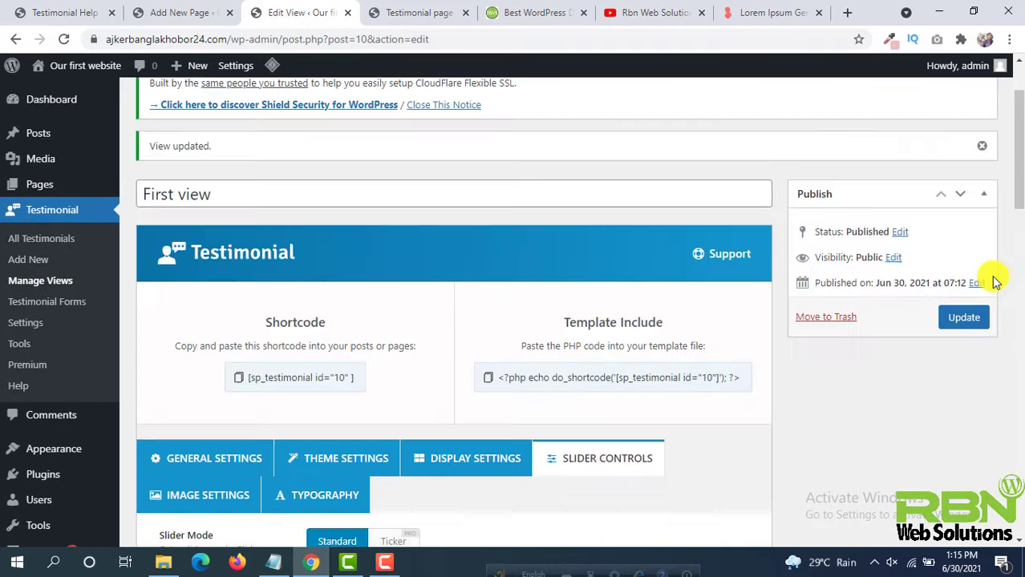
left_click(966, 420)
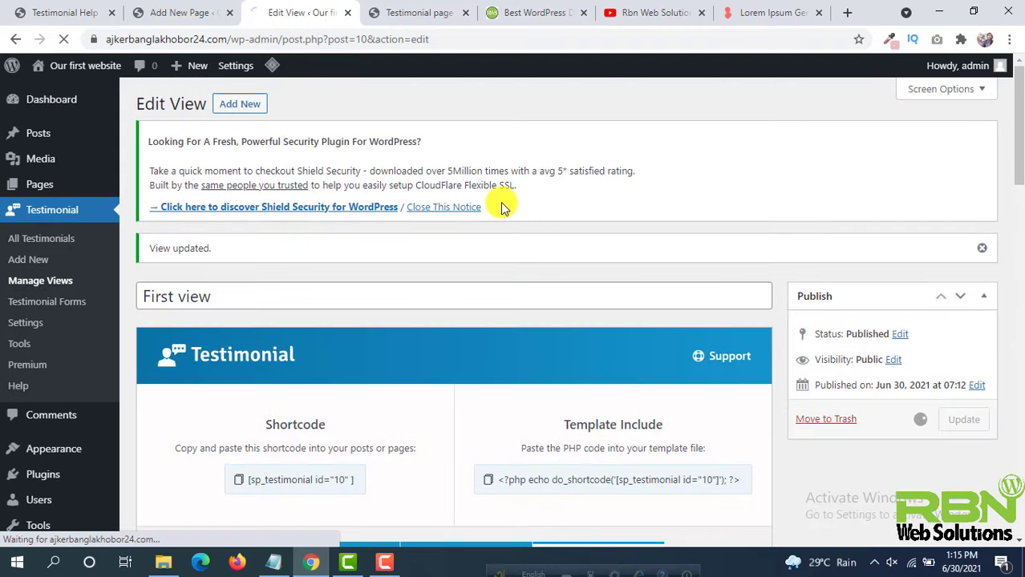
Reload the live testimonial page and switch between both testimonials with the pagination dots to check the transition speed.
left_click(419, 12)
left_click(352, 39)
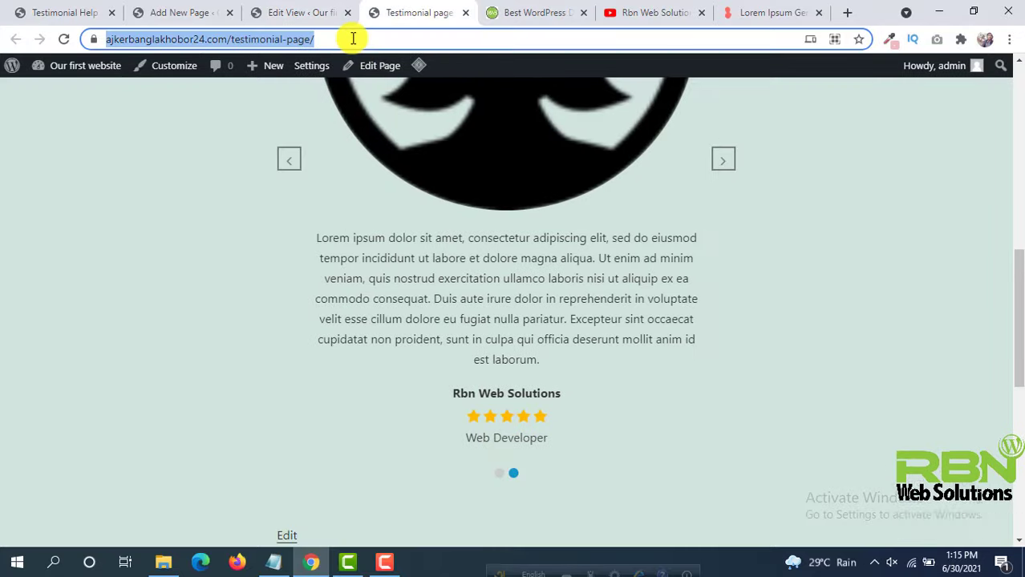
key("Return")
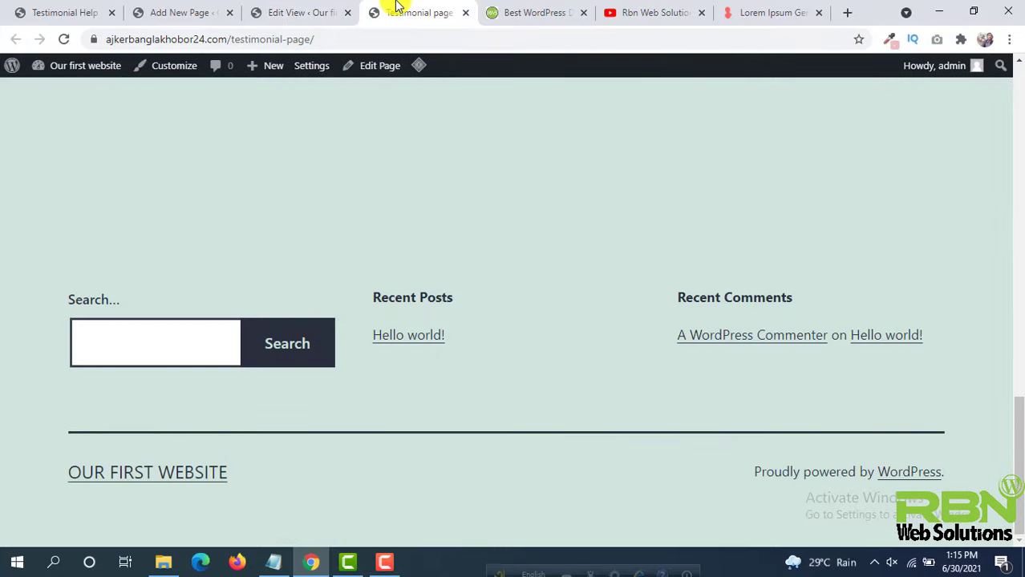
scroll(7, 264, "up", 5)
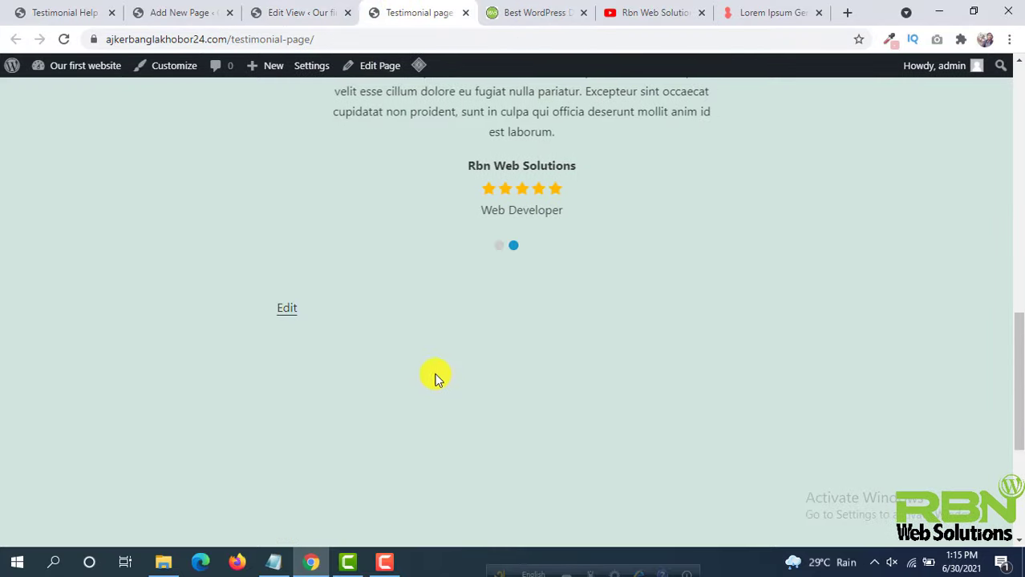
scroll(473, 373, "up", 3)
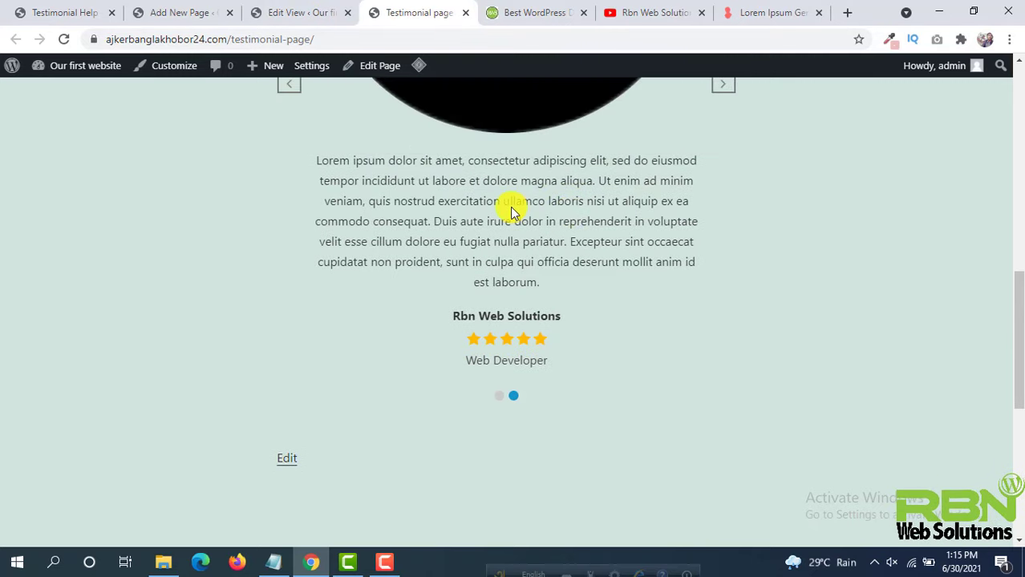
scroll(679, 282, "down", 2)
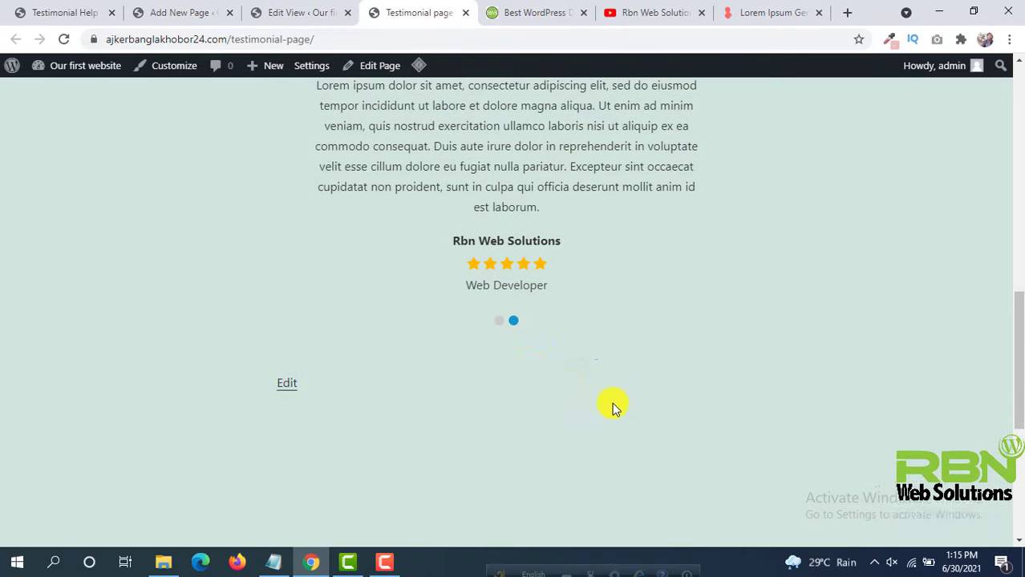
scroll(733, 388, "up", 1)
scroll(503, 345, "up", 1)
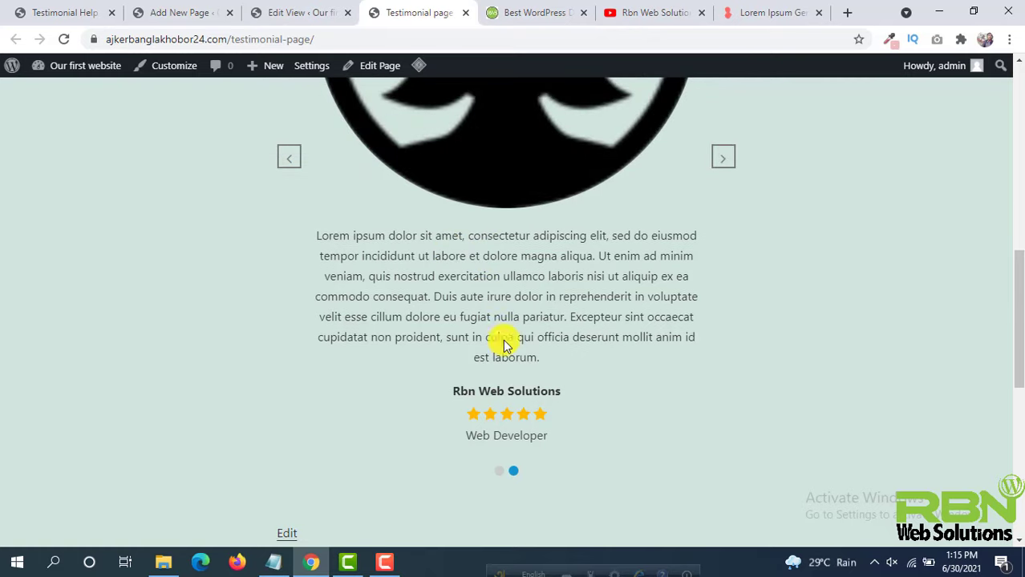
left_click(498, 472)
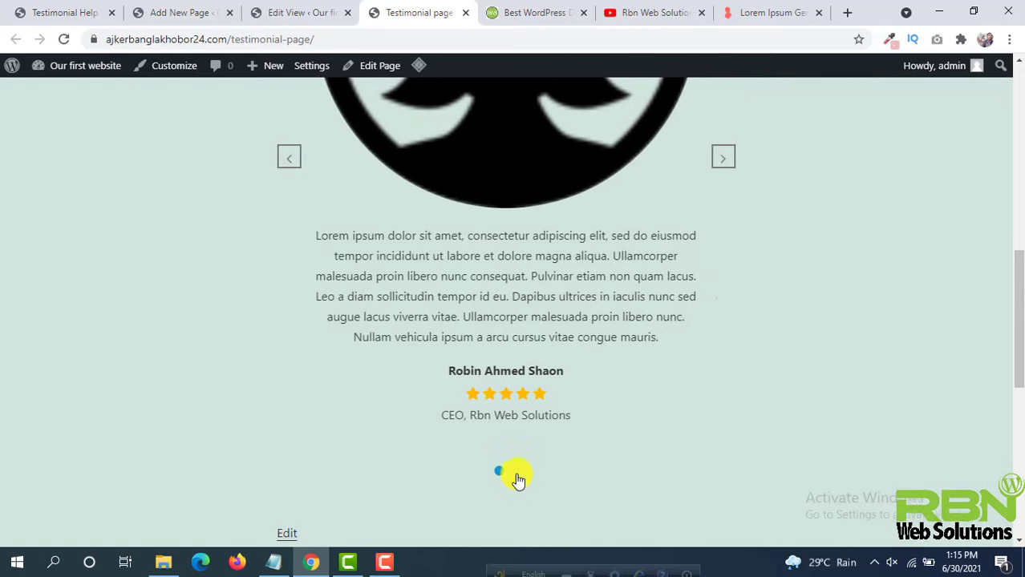
left_click(514, 472)
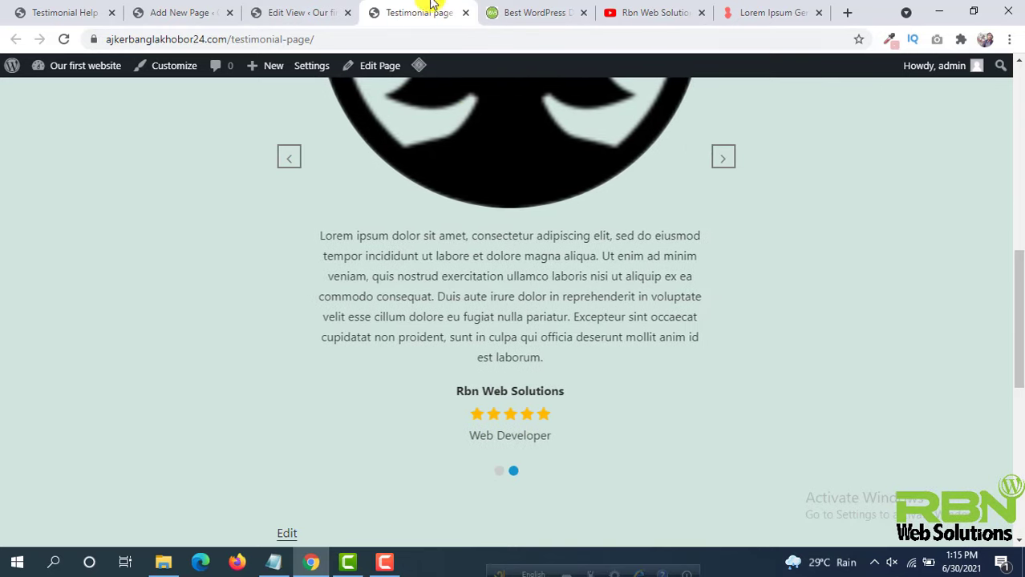
Compare the view's Pause on Hover setting with the slider's behavior on the live testimonial page.
left_click(301, 7)
scroll(458, 234, "down", 5)
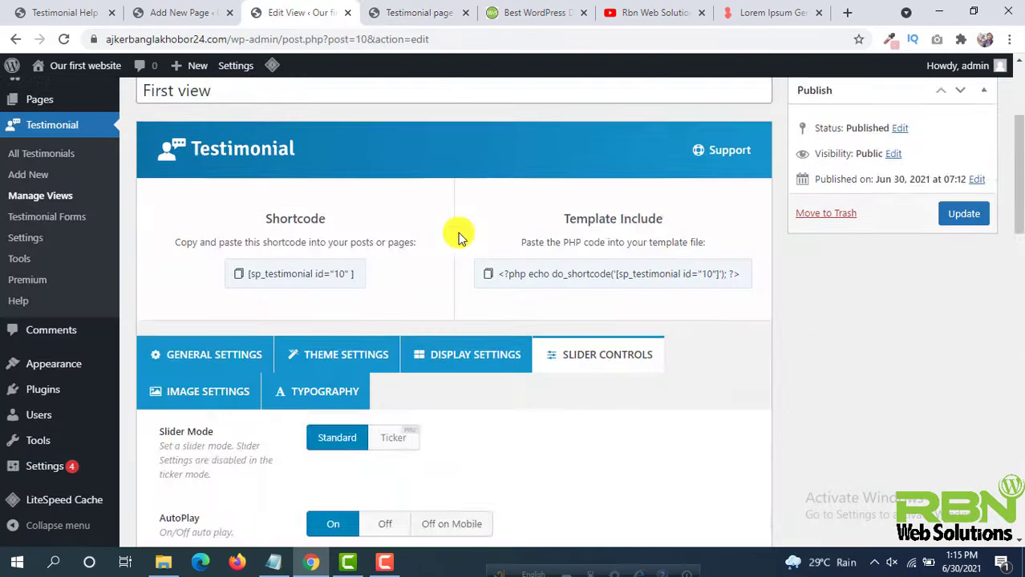
scroll(458, 238, "down", 3)
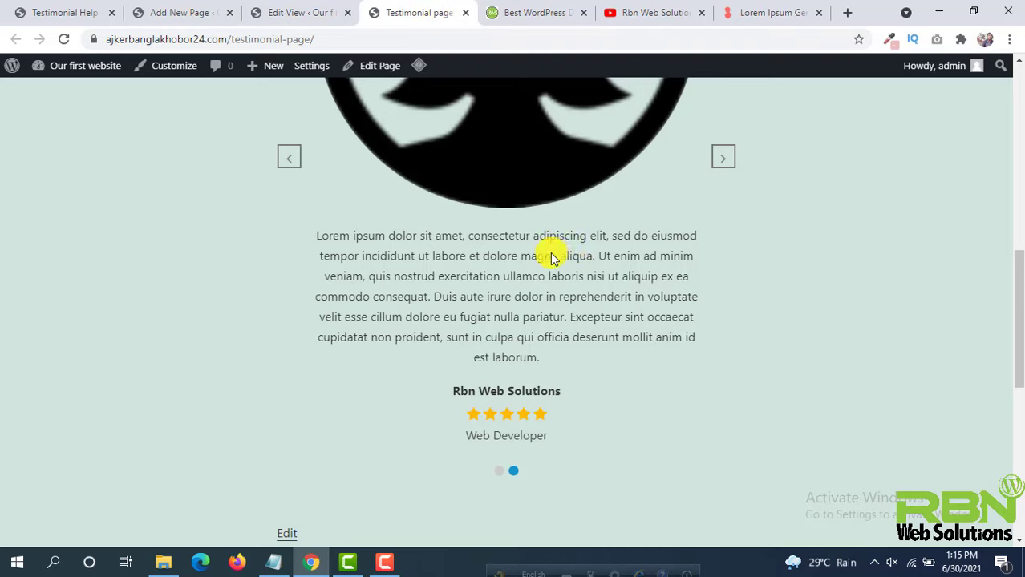
scroll(551, 258, "up", 2)
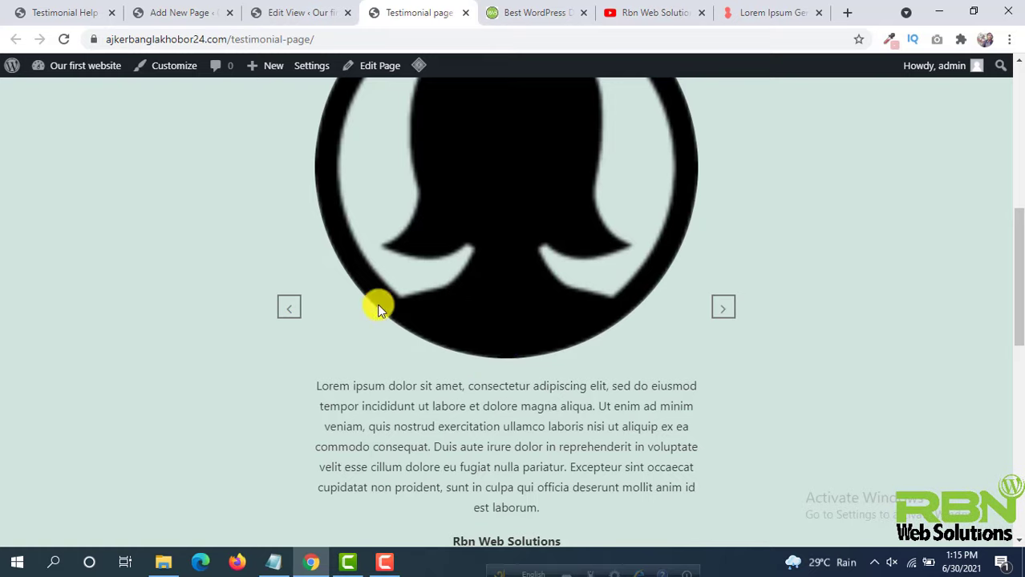
Check the view's Infinite Loop setting against the live page by advancing its slider through the testimonials twice.
left_click(297, 12)
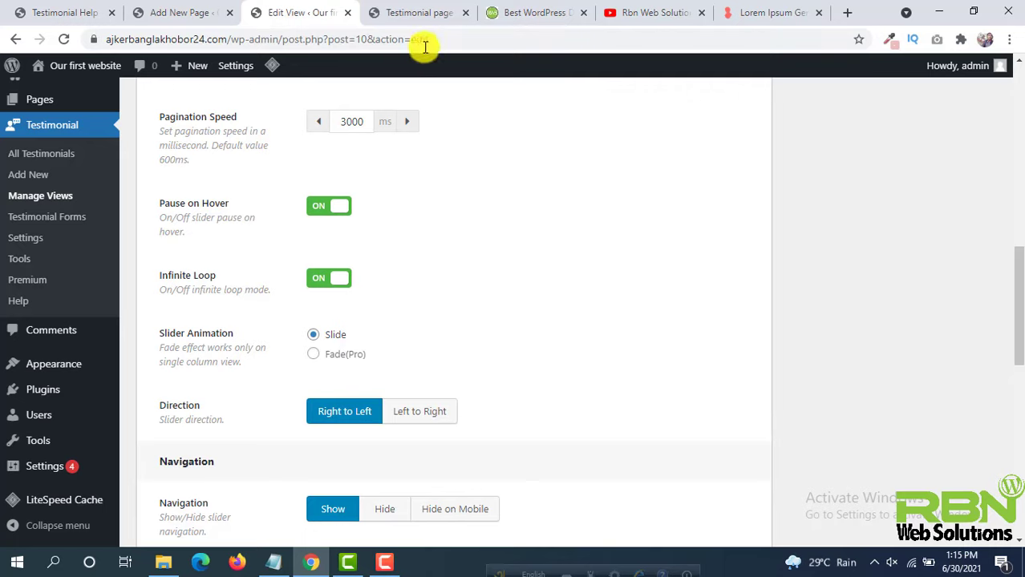
left_click(422, 15)
scroll(550, 486, "down", 3)
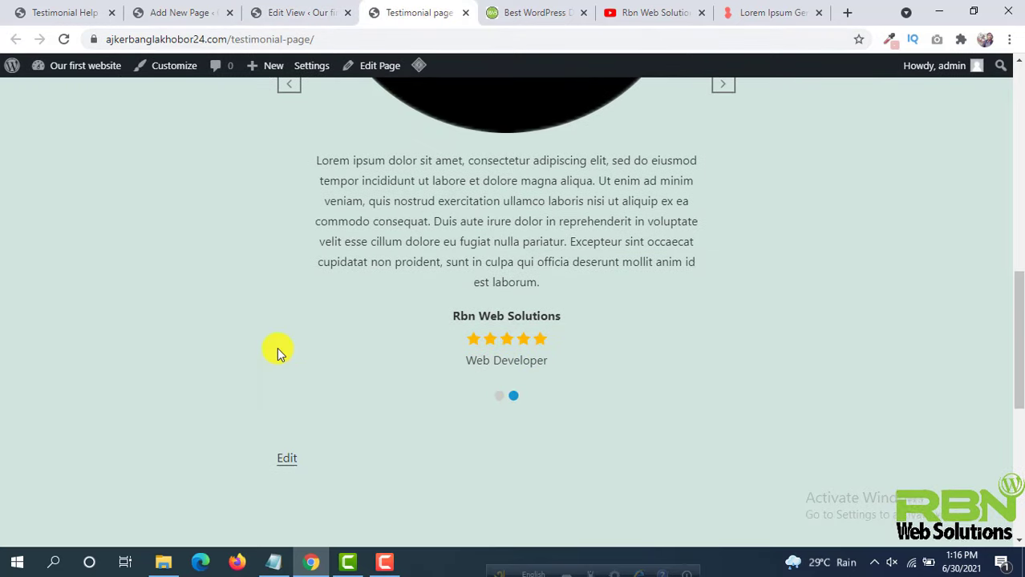
scroll(311, 344, "up", 3)
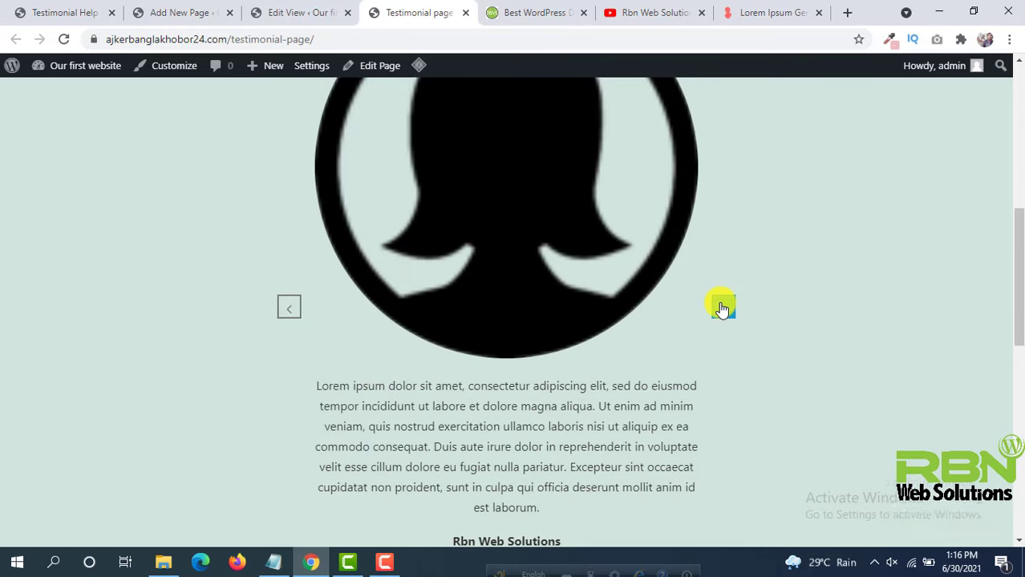
left_click(722, 307)
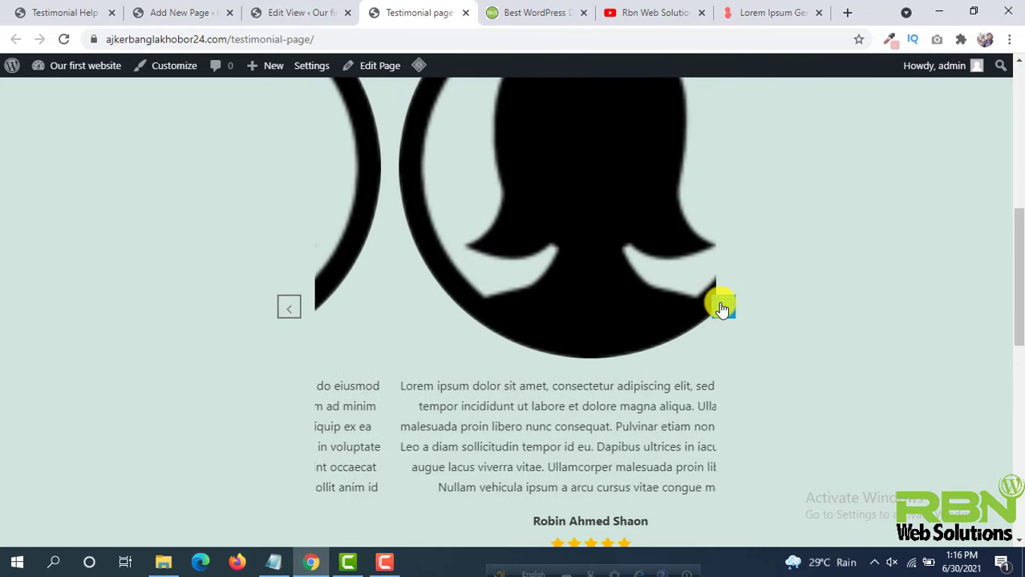
left_click(722, 307)
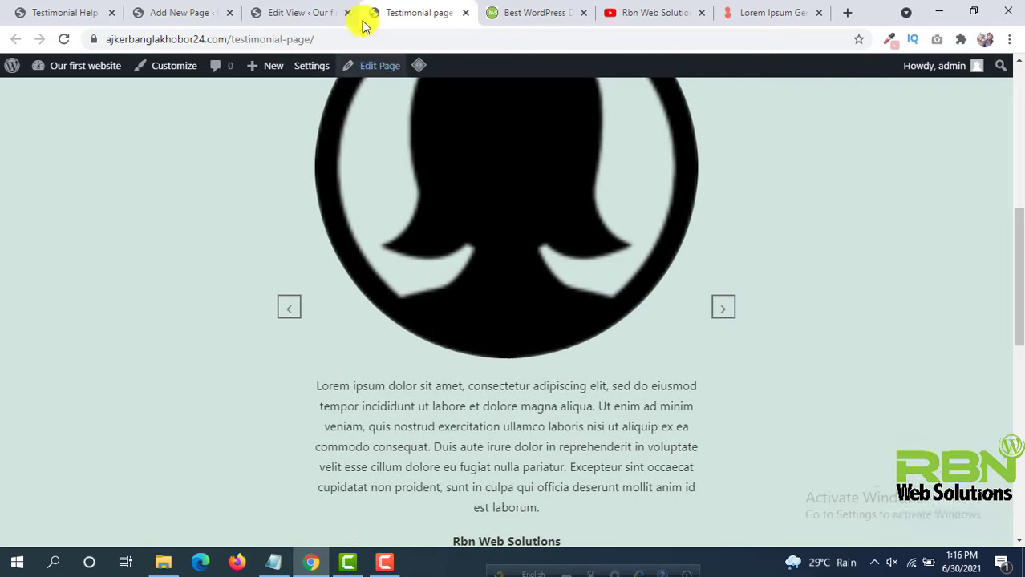
Turn off Infinite Loop in the view's slider controls and check the slider on the live testimonial page.
left_click(318, 10)
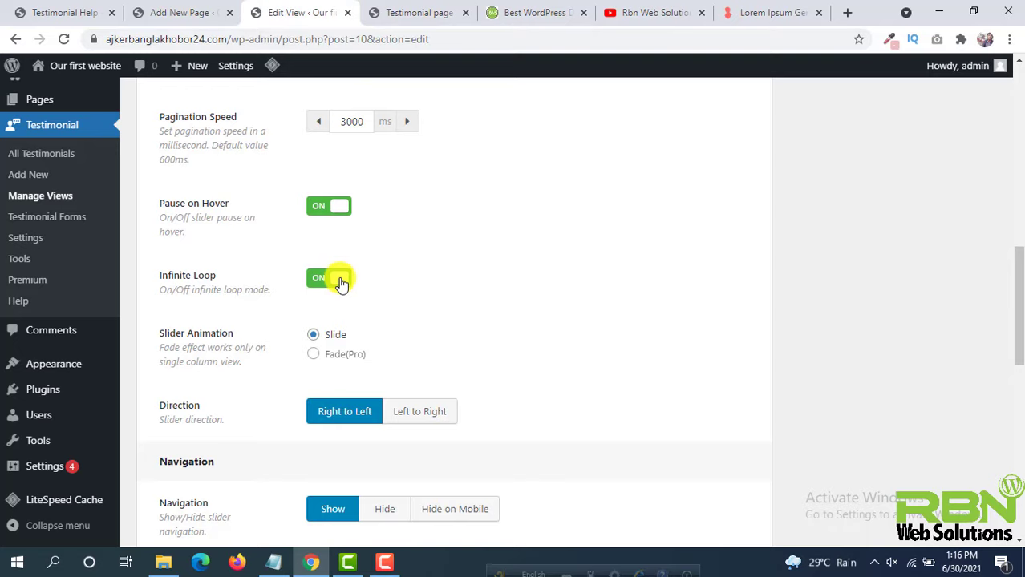
left_click(340, 281)
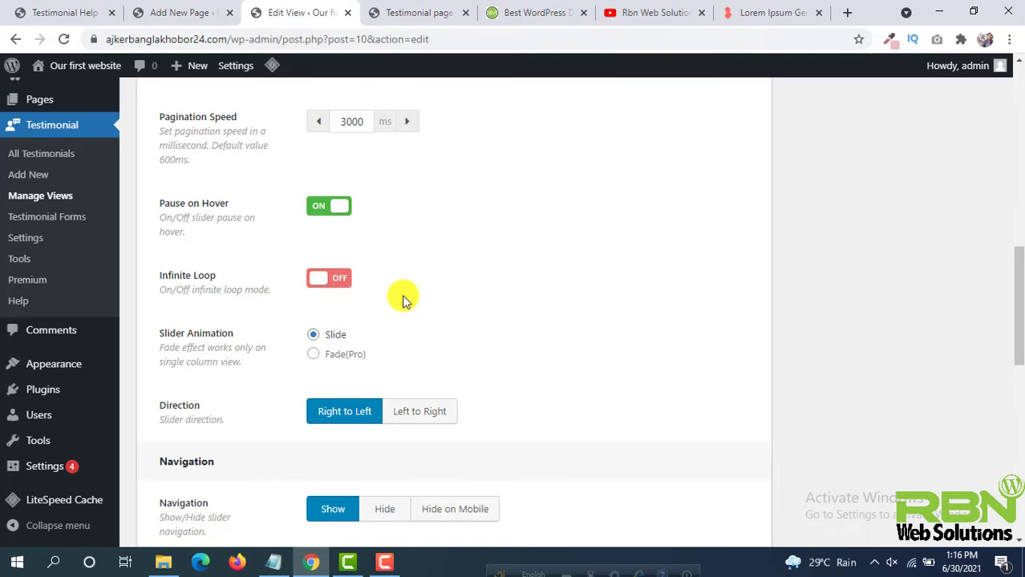
left_click(396, 10)
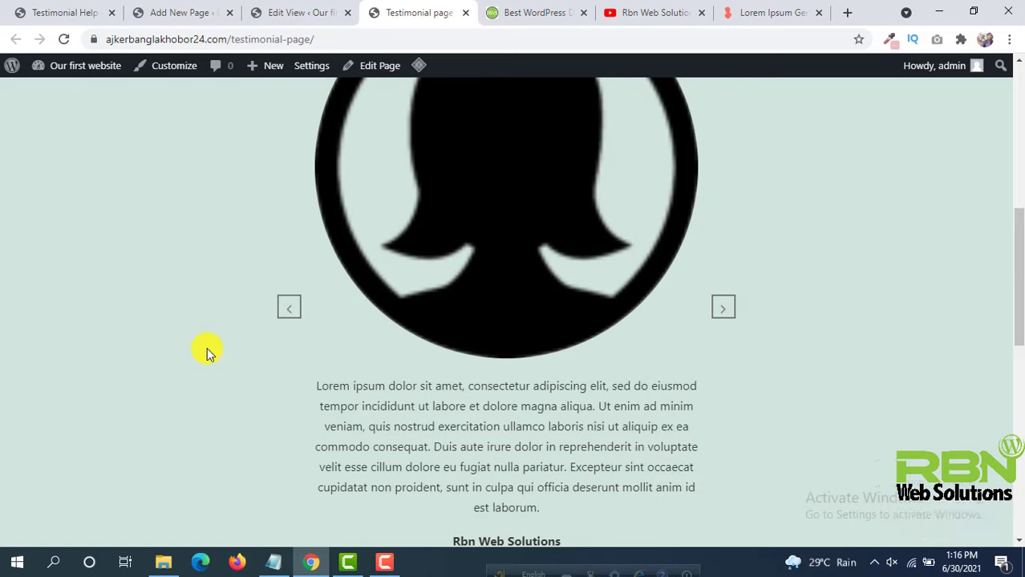
left_click(308, 9)
left_click(404, 14)
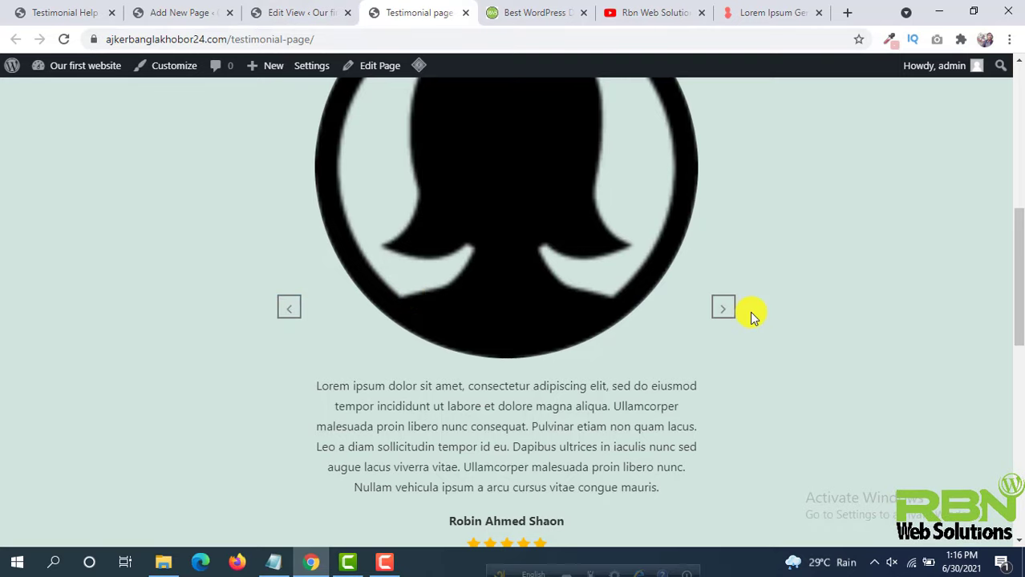
Advance the live slider once, save the view with Infinite Loop off, and reload the live testimonial page.
left_click(724, 308)
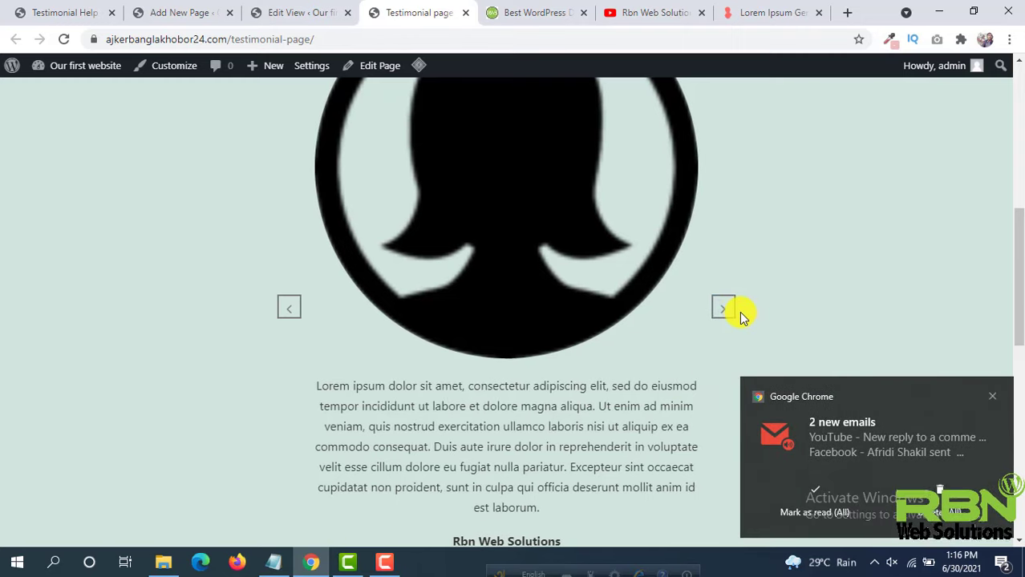
left_click(272, 12)
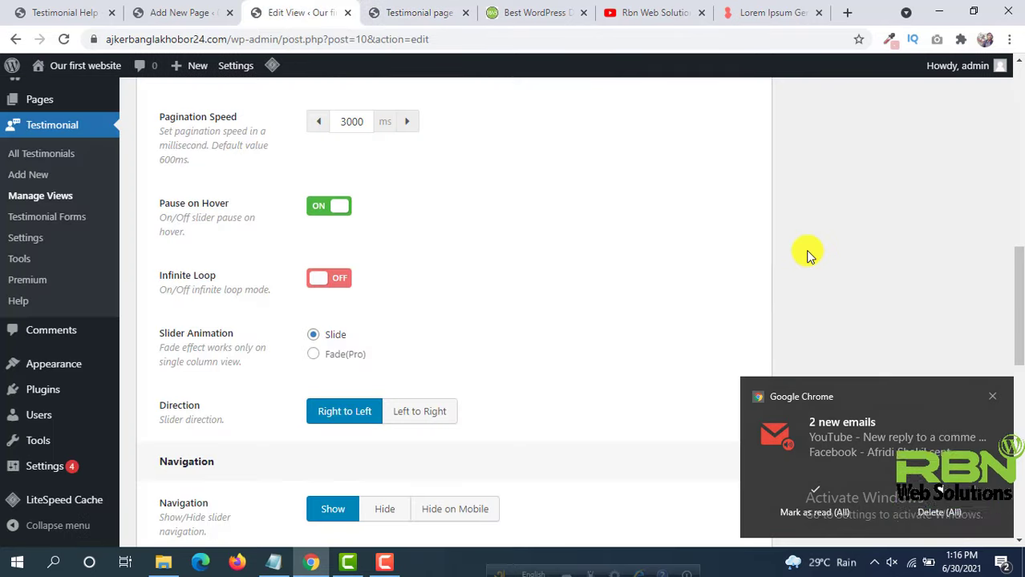
scroll(805, 250, "up", 7)
left_click(963, 194)
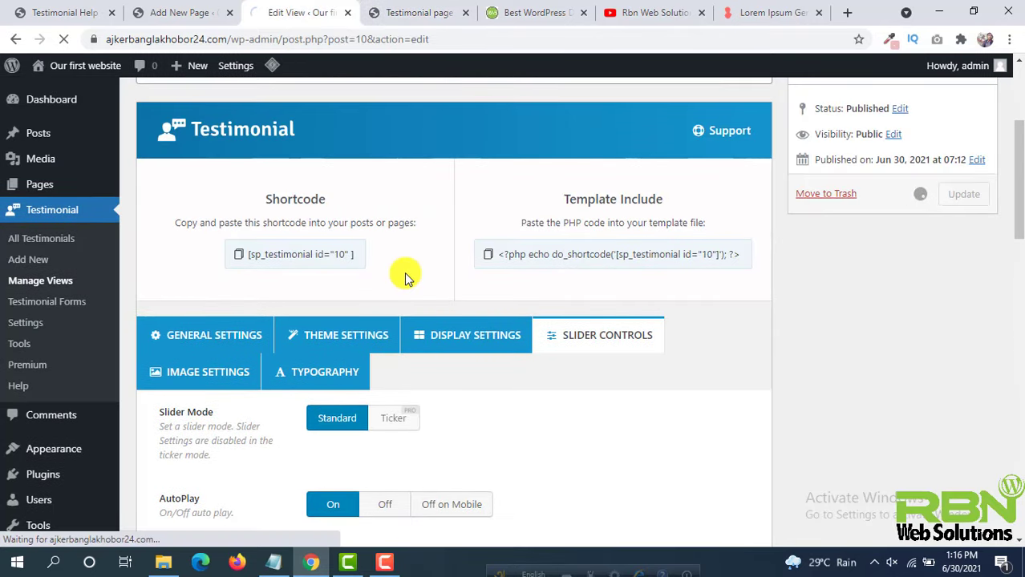
left_click(373, 14)
left_click(365, 34)
key("Return")
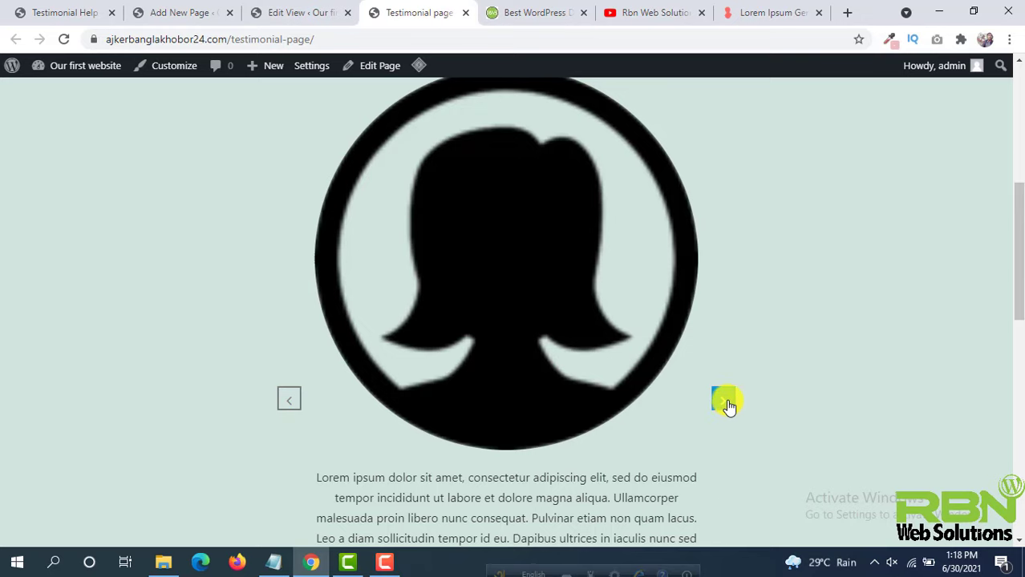
Turn Infinite Loop back on in the view's slider controls.
key("ctrl+shift+Tab")
scroll(477, 244, "down", 8)
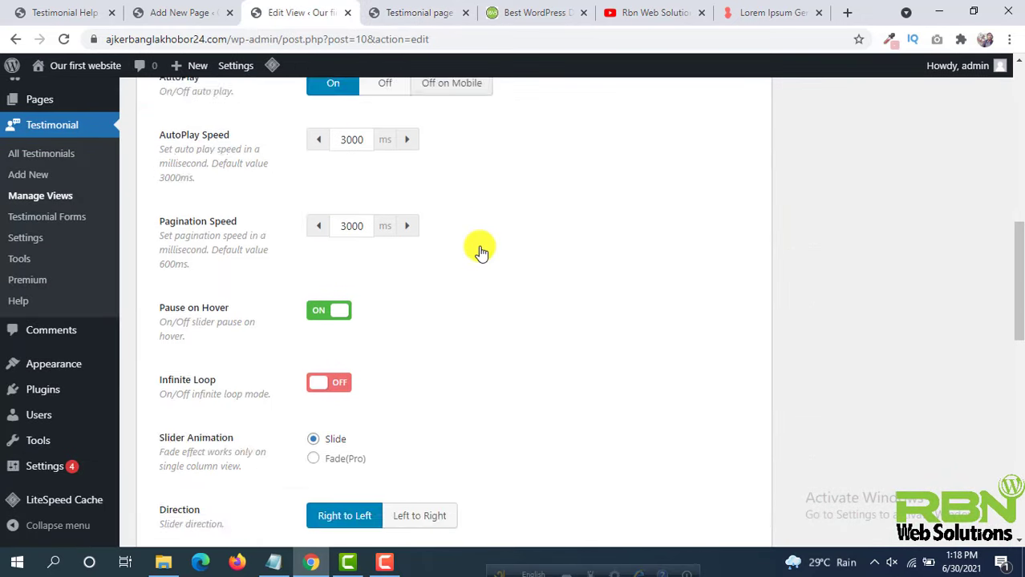
scroll(480, 252, "down", 1)
left_click(335, 287)
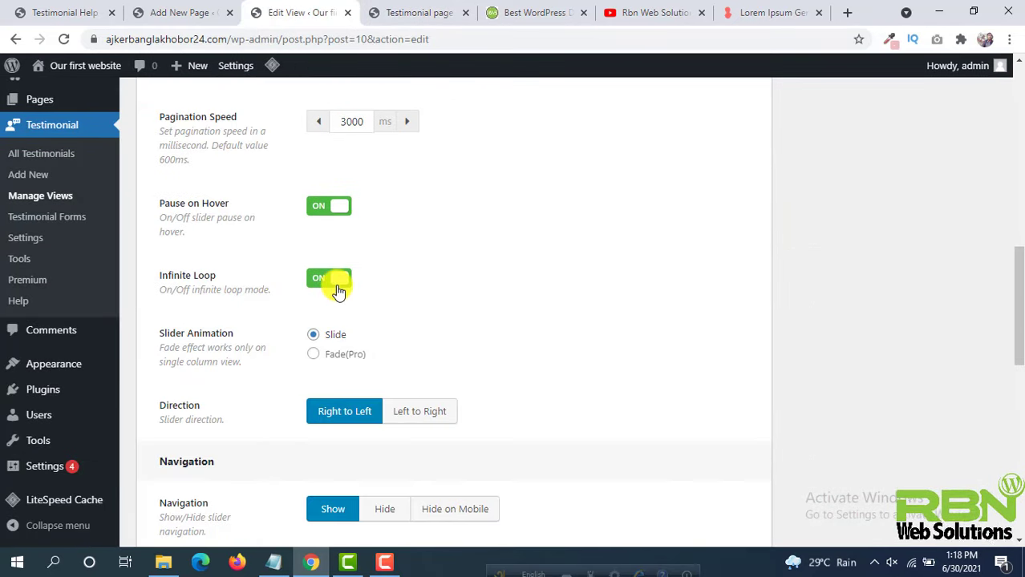
Examine the view's slider animation, direction, navigation, pagination and miscellaneous slider settings.
scroll(429, 282, "down", 1)
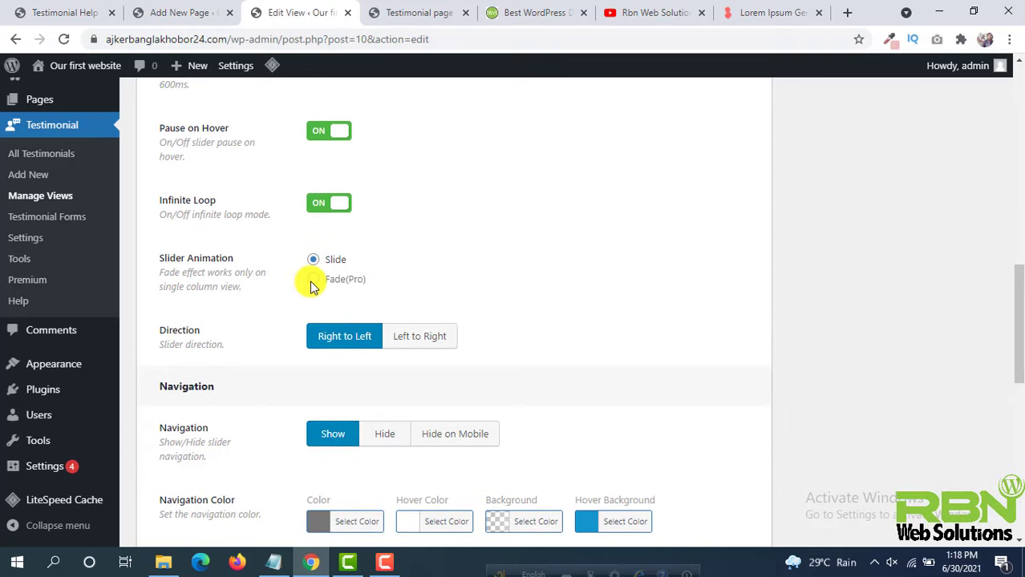
scroll(309, 281, "down", 3)
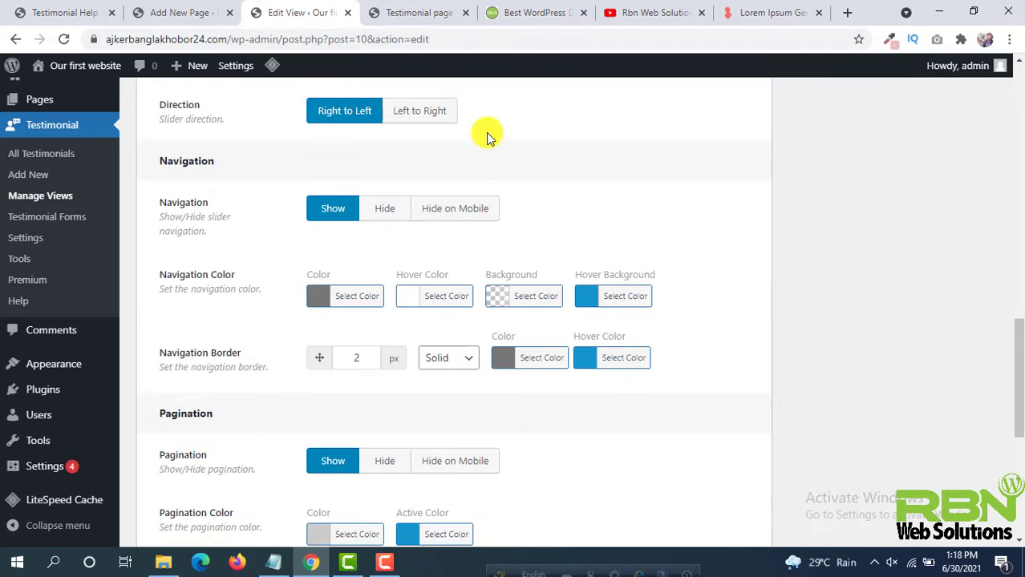
scroll(489, 134, "down", 5)
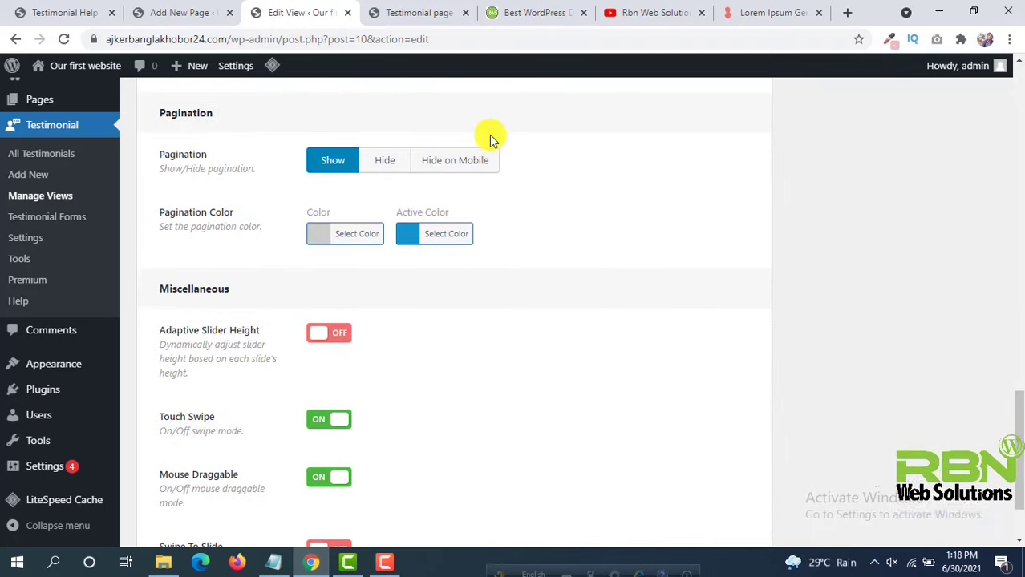
scroll(481, 161, "down", 2)
scroll(628, 275, "up", 10)
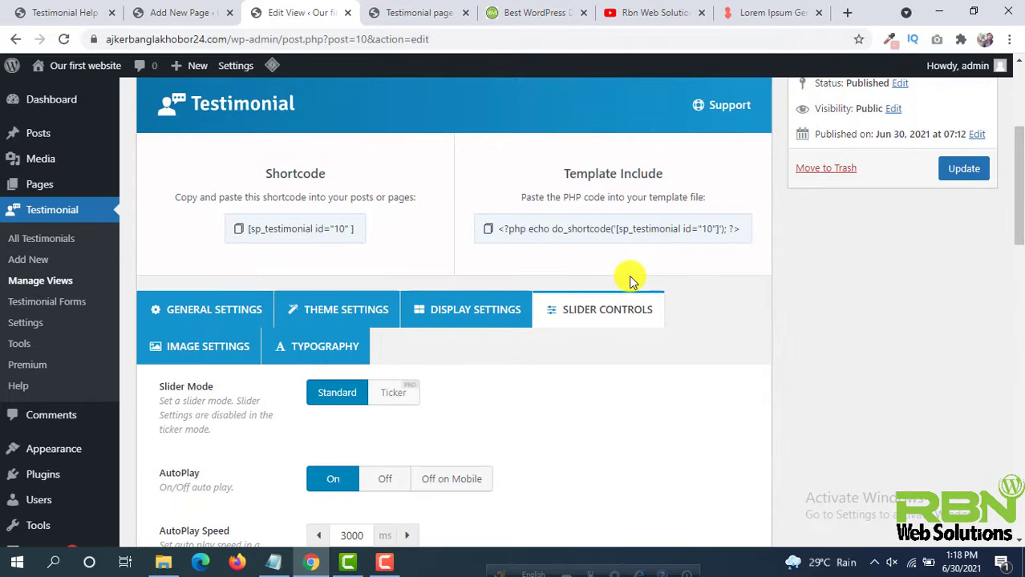
Examine the view's image settings, including image shape, the available testimonial image sizes and image mode.
left_click(221, 356)
scroll(392, 377, "down", 3)
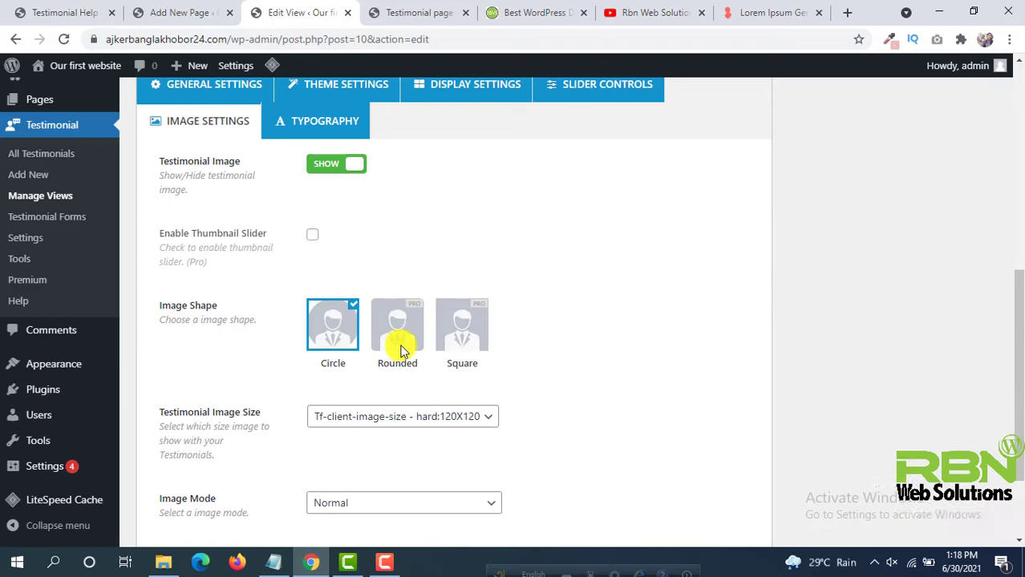
scroll(453, 317, "down", 2)
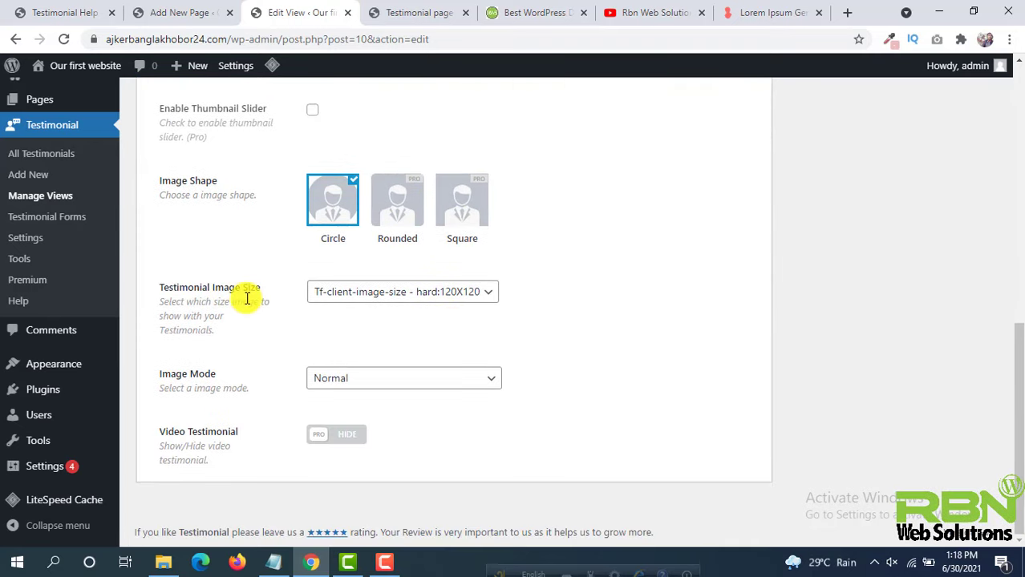
left_click(361, 298)
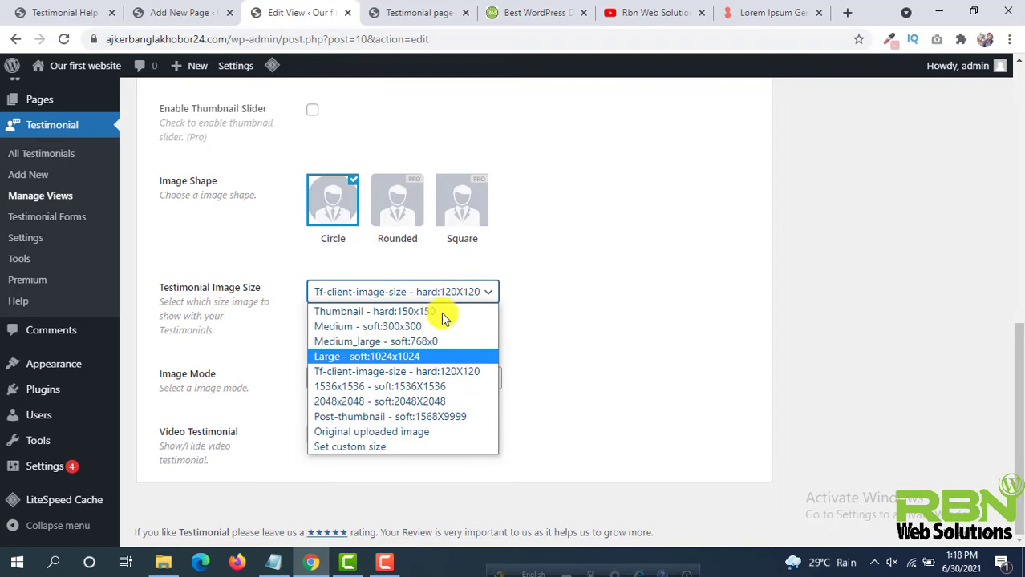
left_click(724, 263)
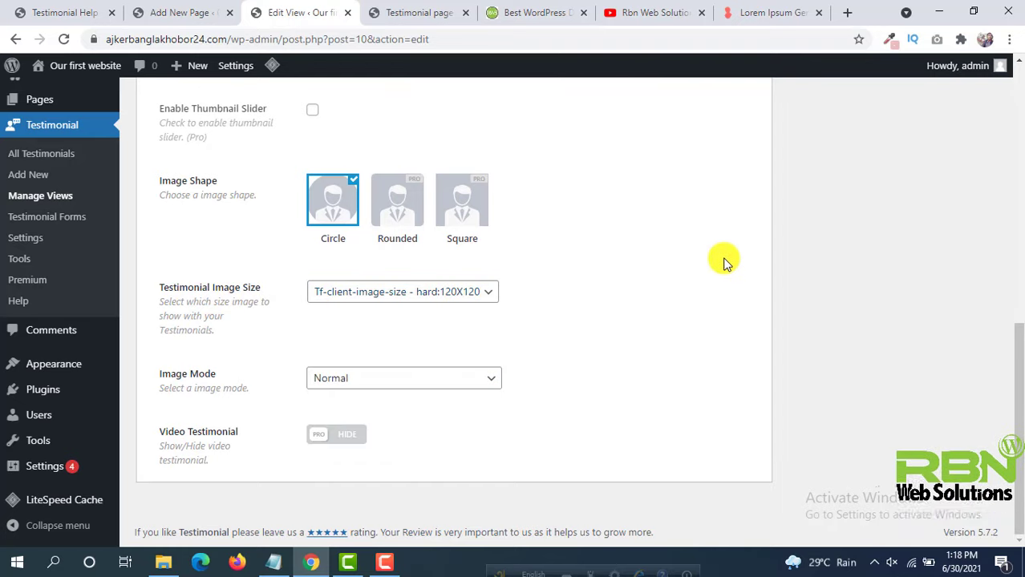
left_click(414, 299)
left_click(559, 263)
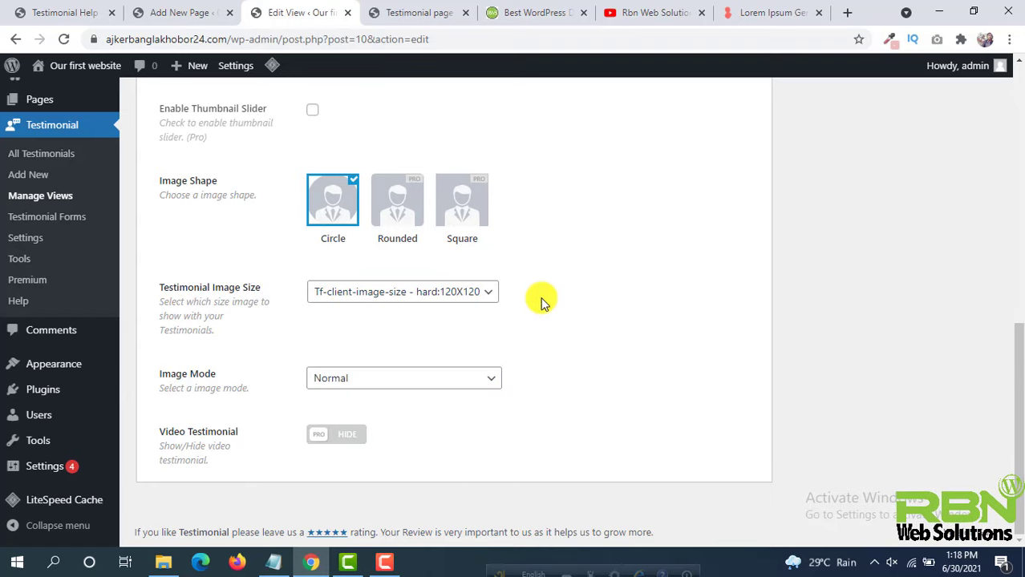
left_click(452, 377)
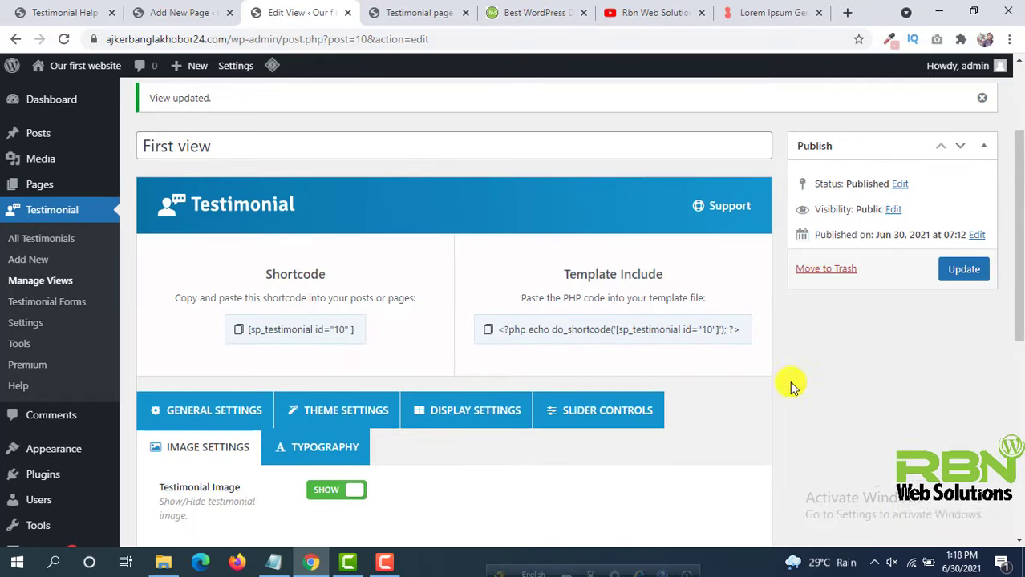
Examine the view's typography settings for the section title, testimonial title and testimonial content fonts.
scroll(484, 347, "down", 4)
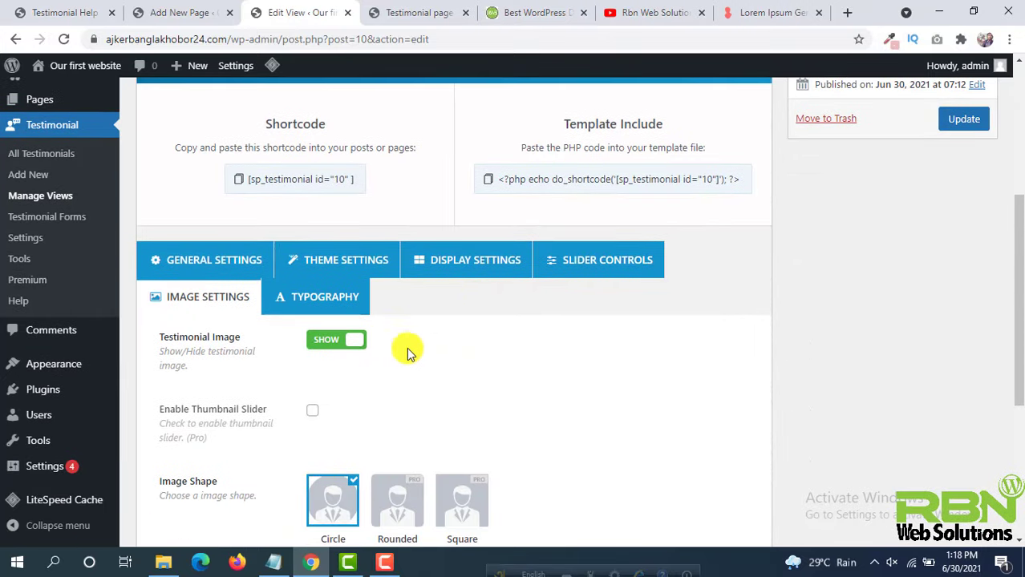
left_click(311, 301)
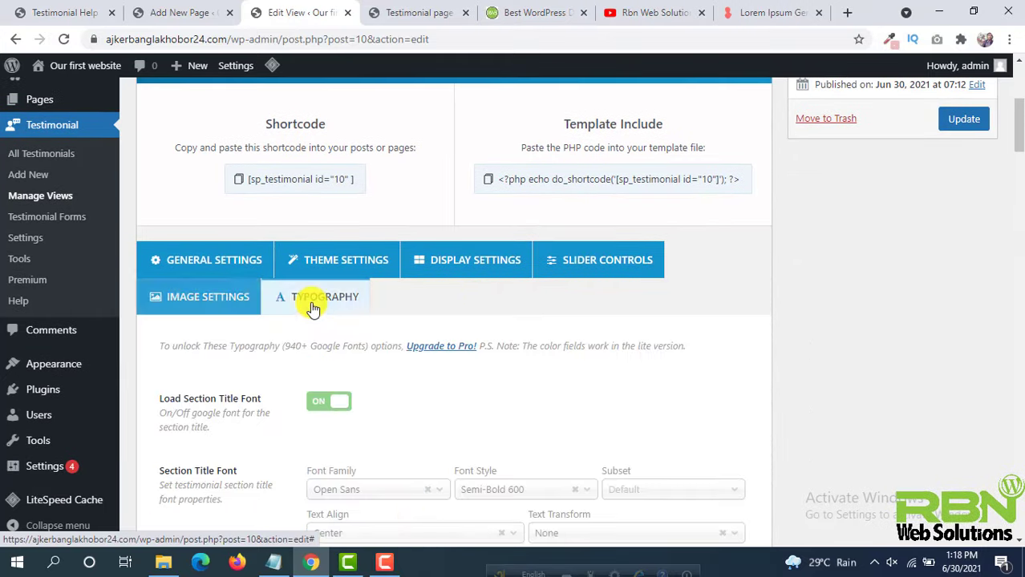
scroll(382, 313, "down", 3)
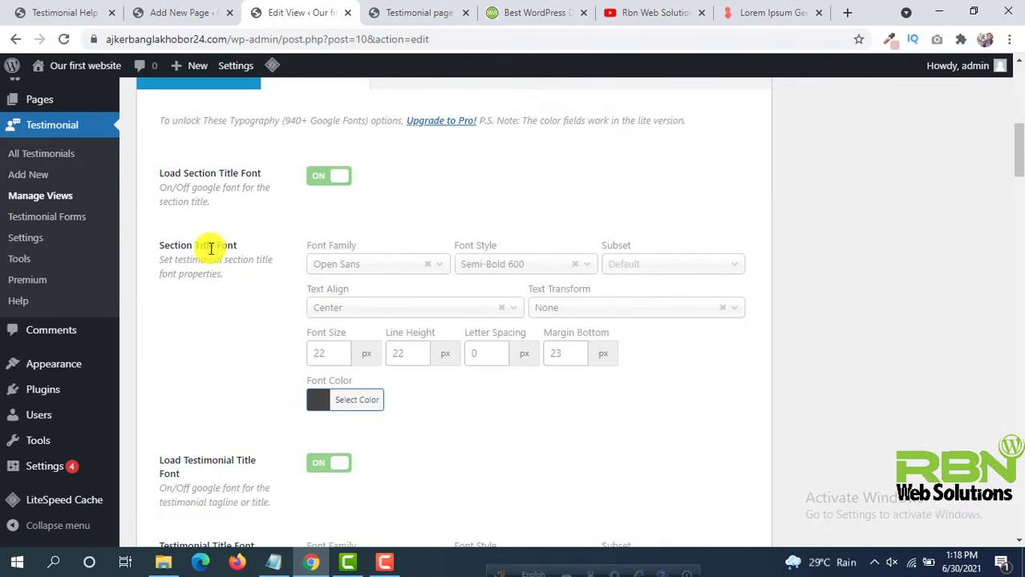
scroll(282, 292, "down", 3)
scroll(281, 292, "up", 1)
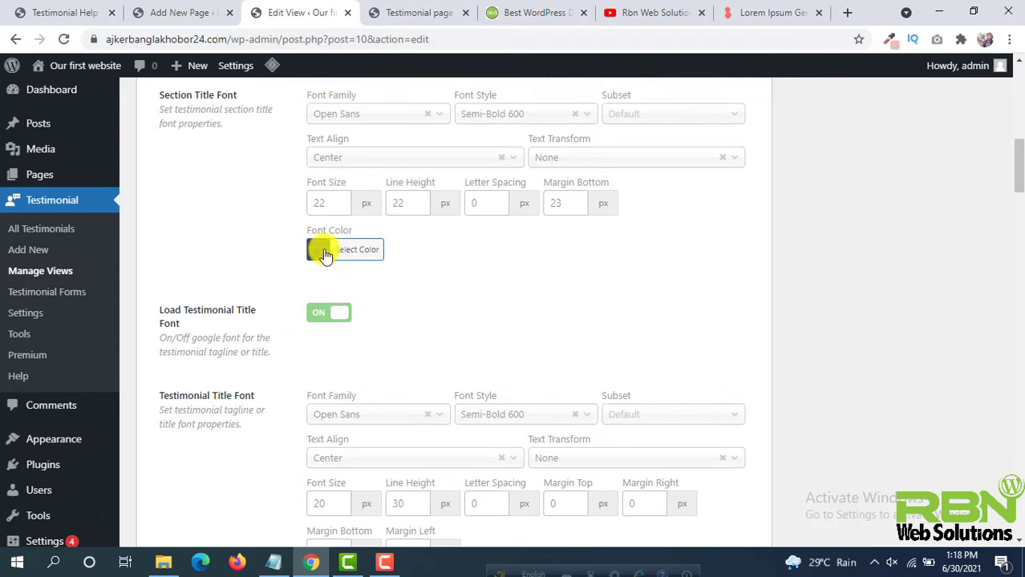
scroll(314, 245, "down", 2)
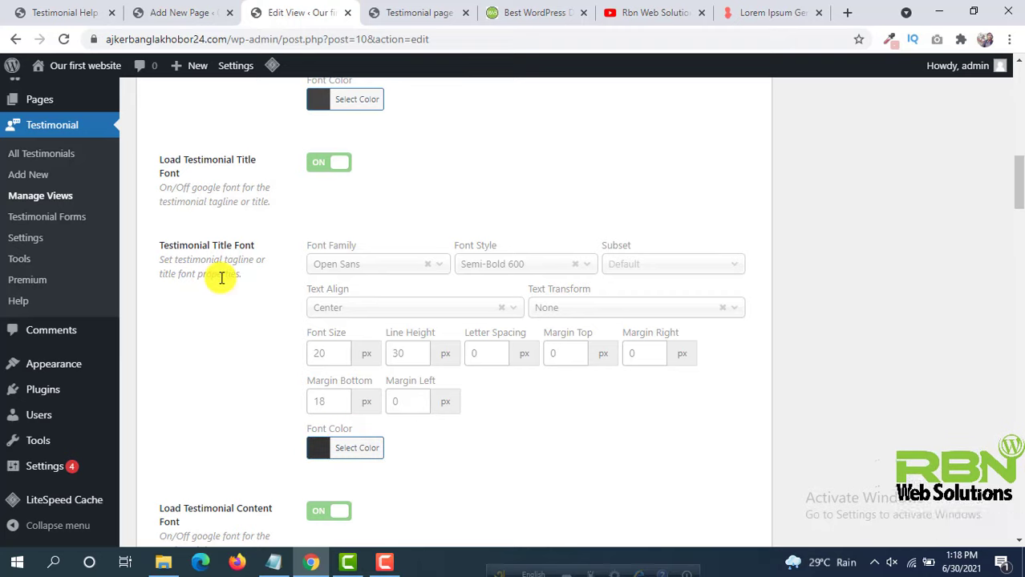
scroll(221, 277, "down", 5)
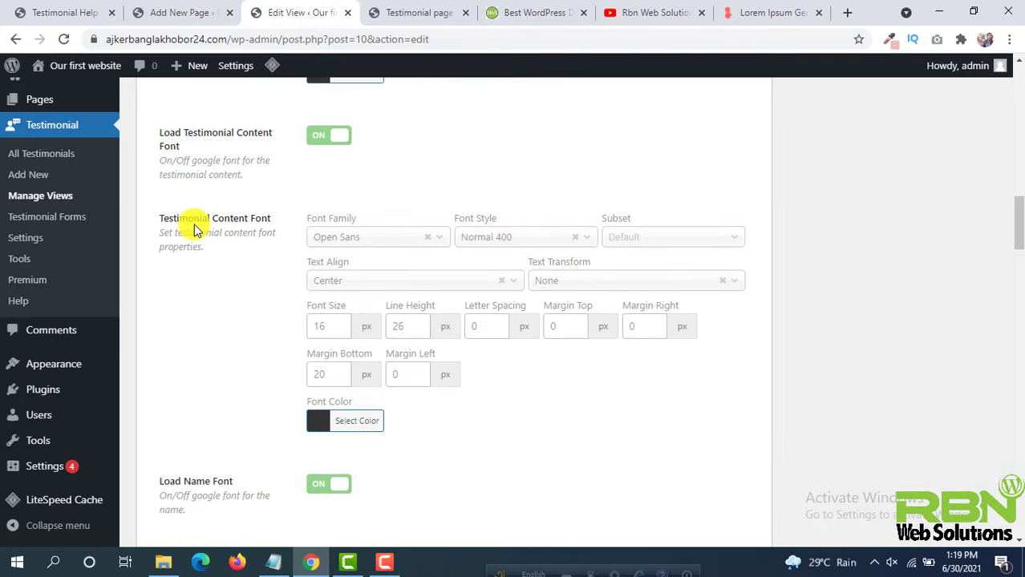
Check the testimonial text on the live page and set the Testimonial Content Font color to red.
left_click(459, 12)
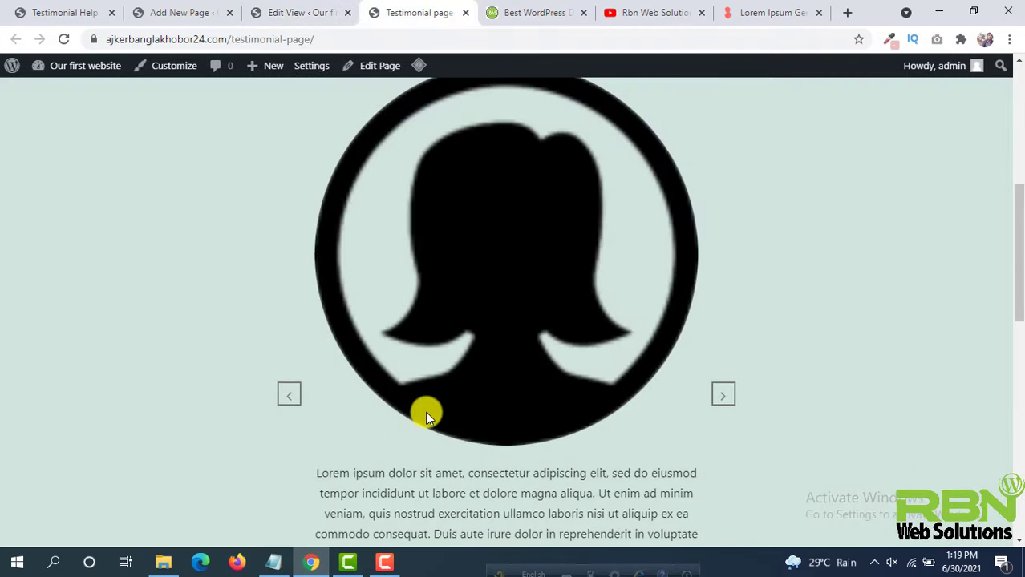
scroll(481, 288, "down", 3)
left_click(341, 7)
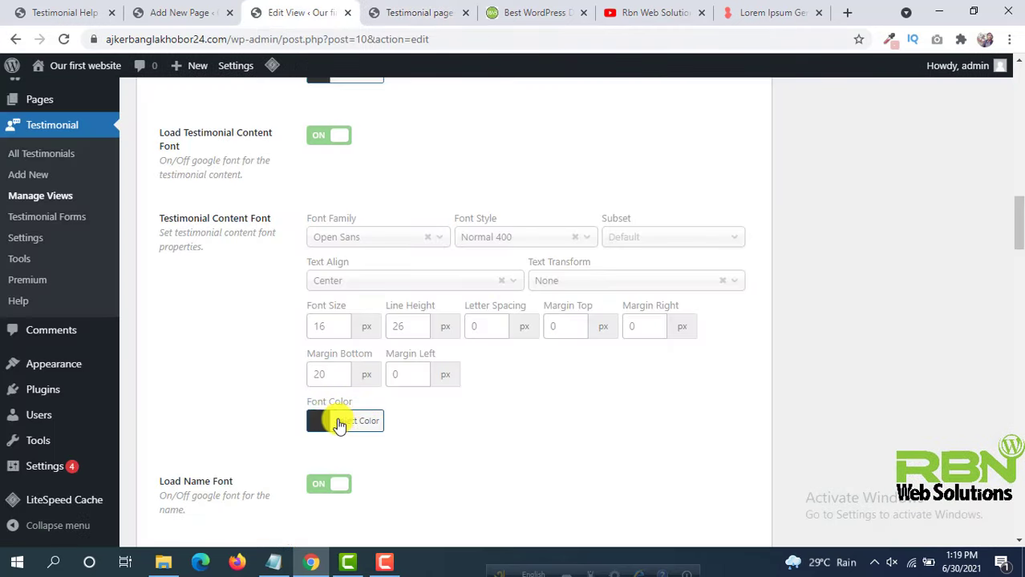
left_click(323, 422)
scroll(377, 442, "down", 2)
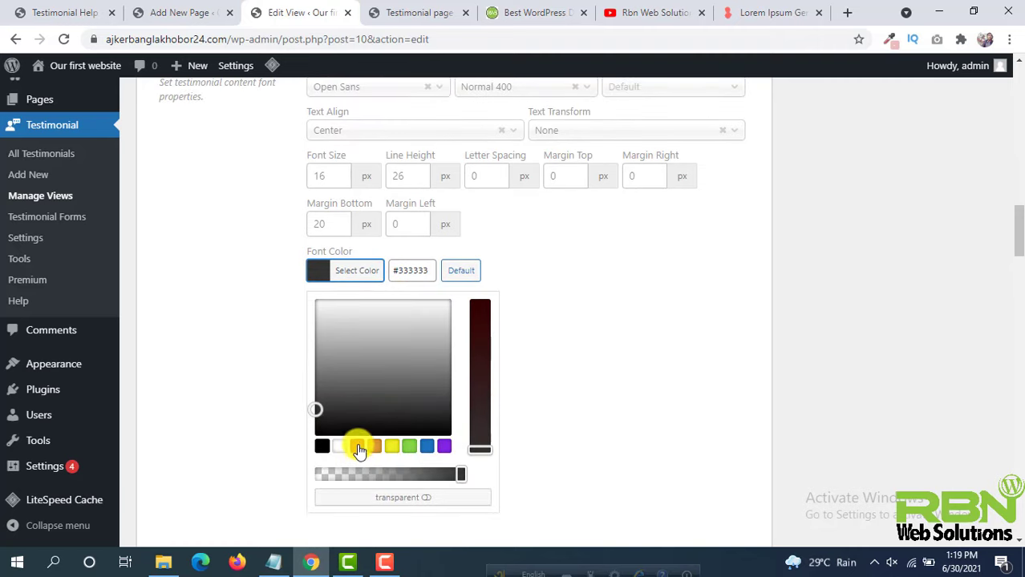
left_click(356, 447)
Update the view and reload the live testimonial page to check the content text color.
scroll(642, 330, "up", 10)
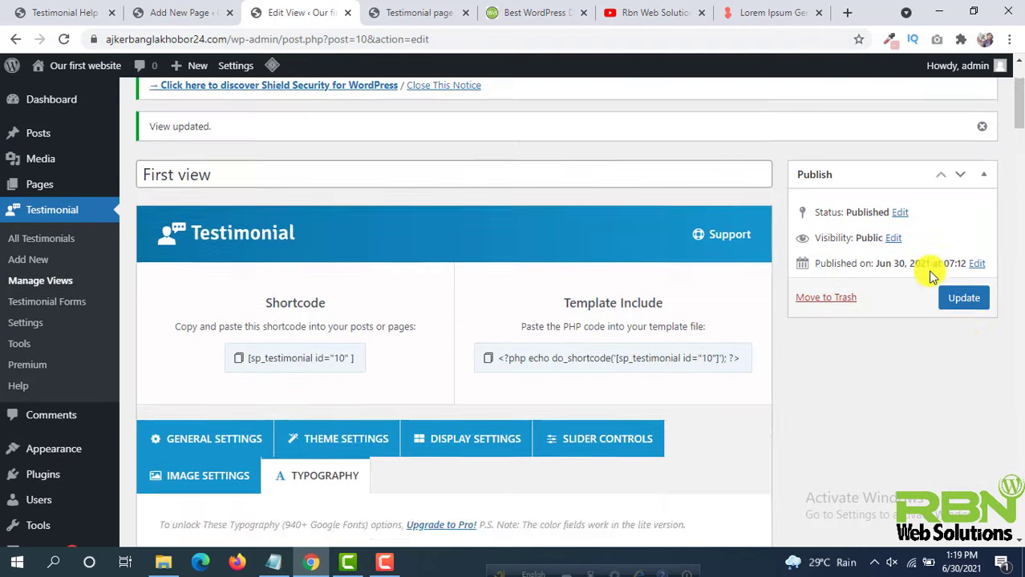
scroll(963, 352, "up", 1)
left_click(963, 347)
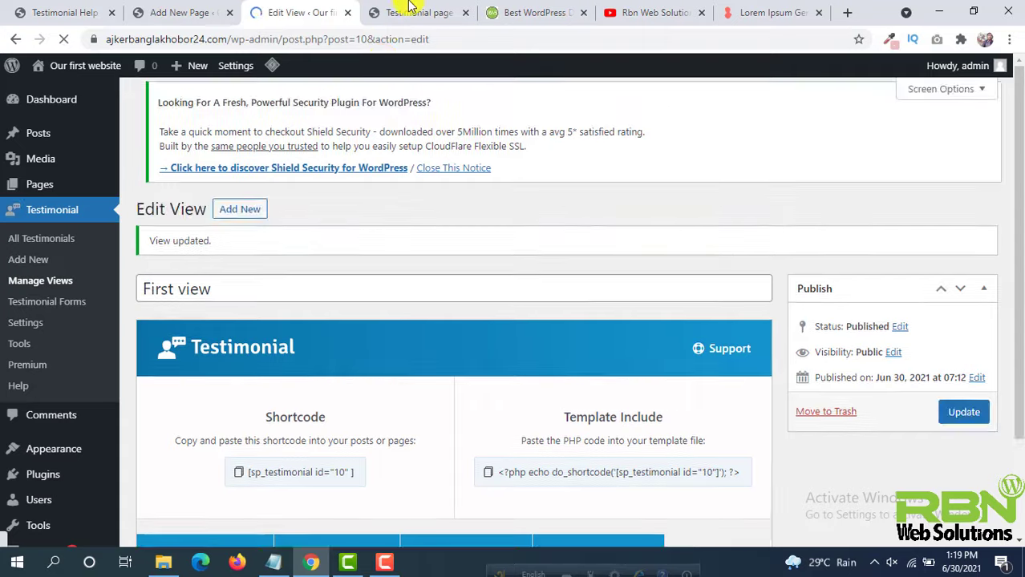
left_click(385, 13)
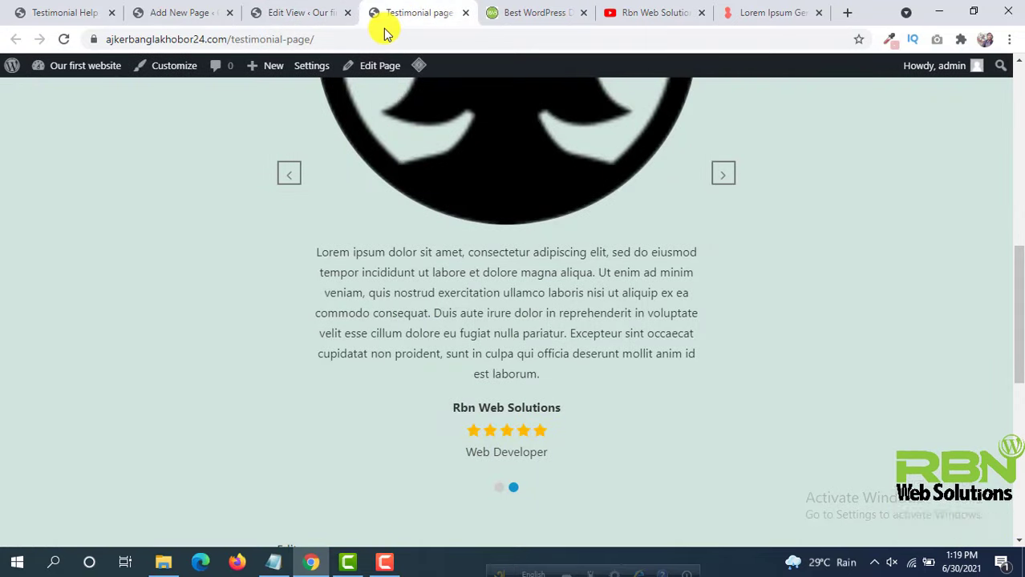
key("Return")
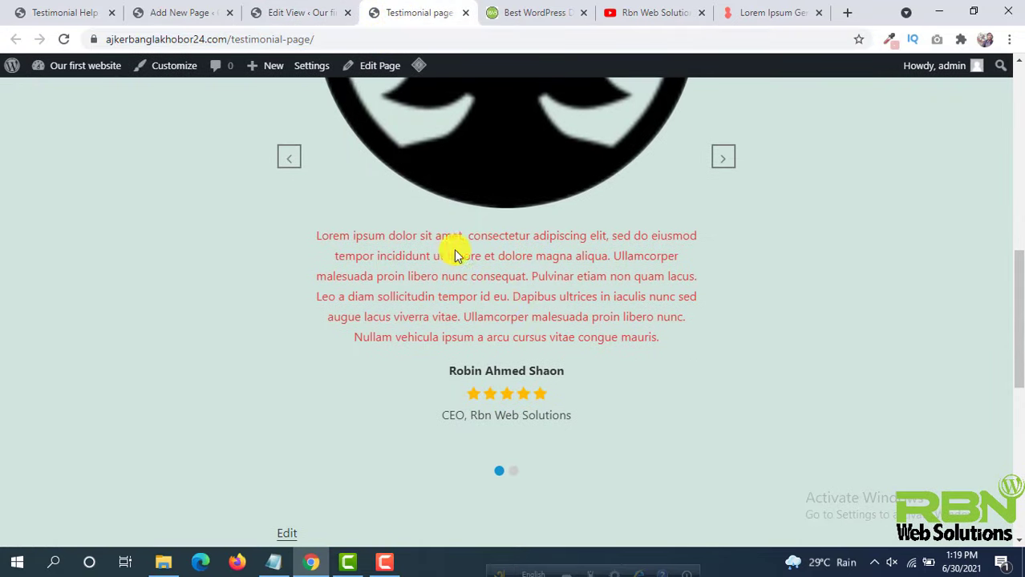
Compare the view's Name Font settings with the reviewer name on the live testimonial page.
left_click(322, 8)
scroll(461, 298, "down", 15)
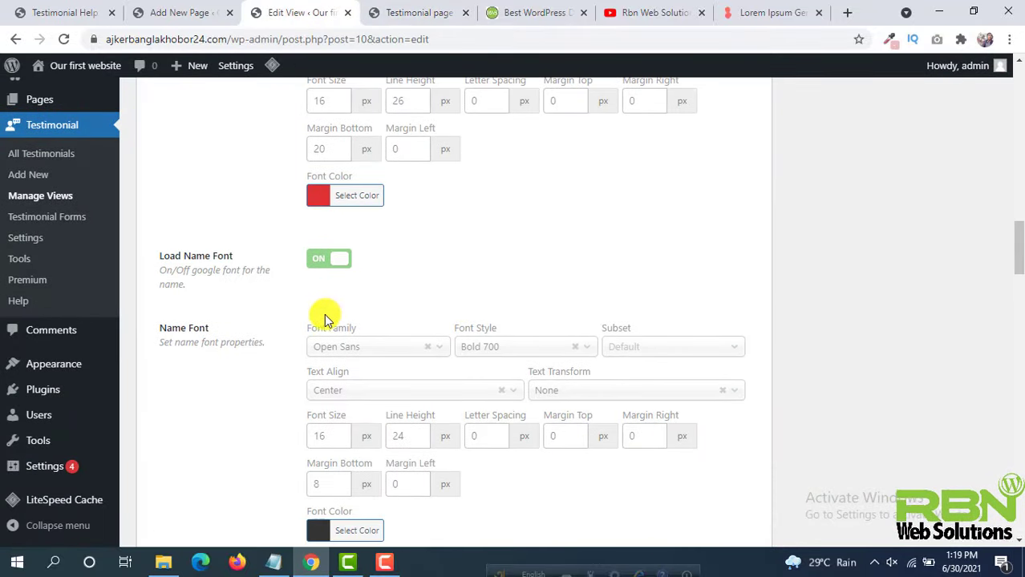
scroll(325, 319, "down", 2)
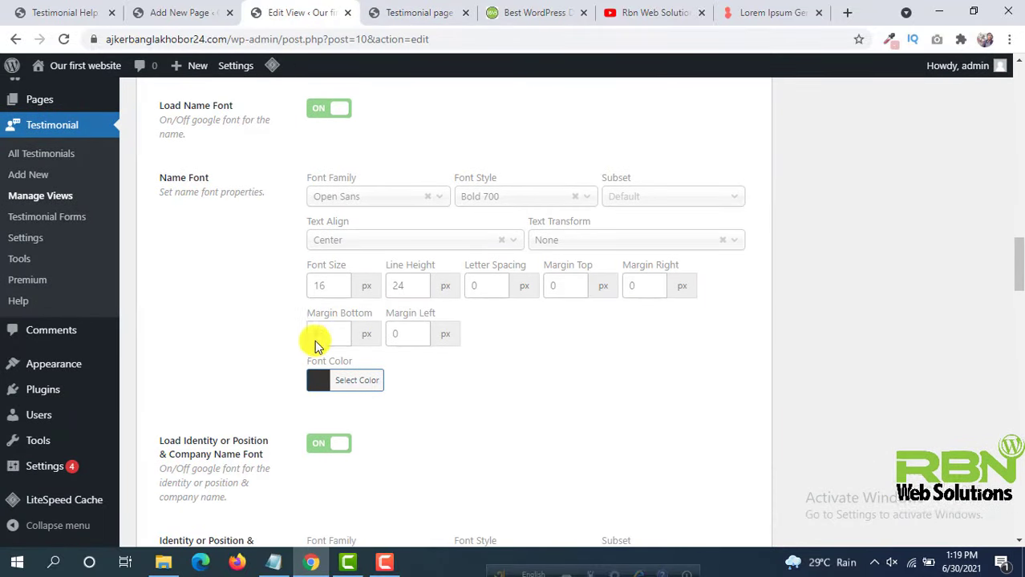
left_click(389, 10)
scroll(480, 393, "down", 2)
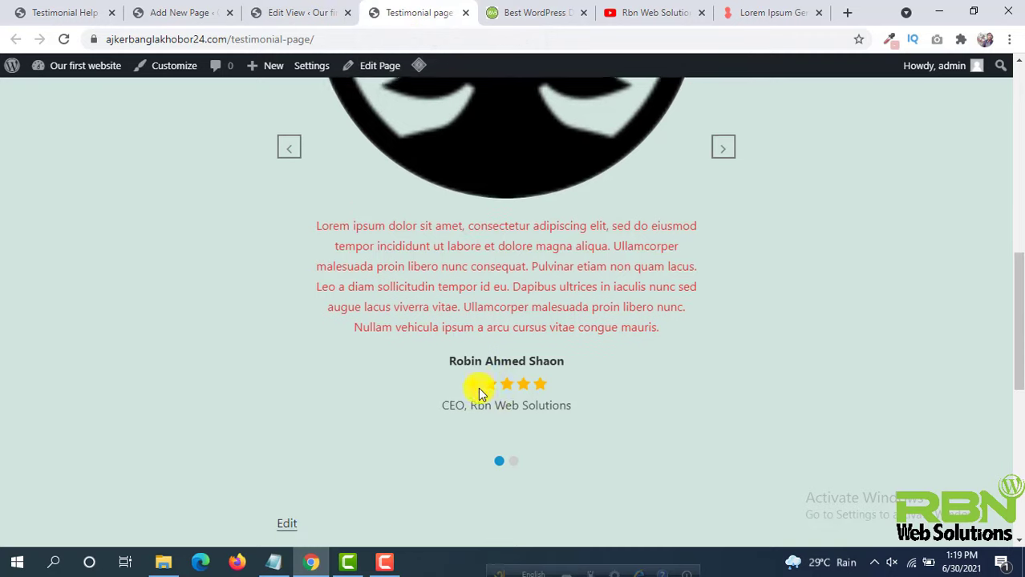
Compare the Identity or Position & Company Name Font settings with the position line on the live testimonial page.
left_click(303, 9)
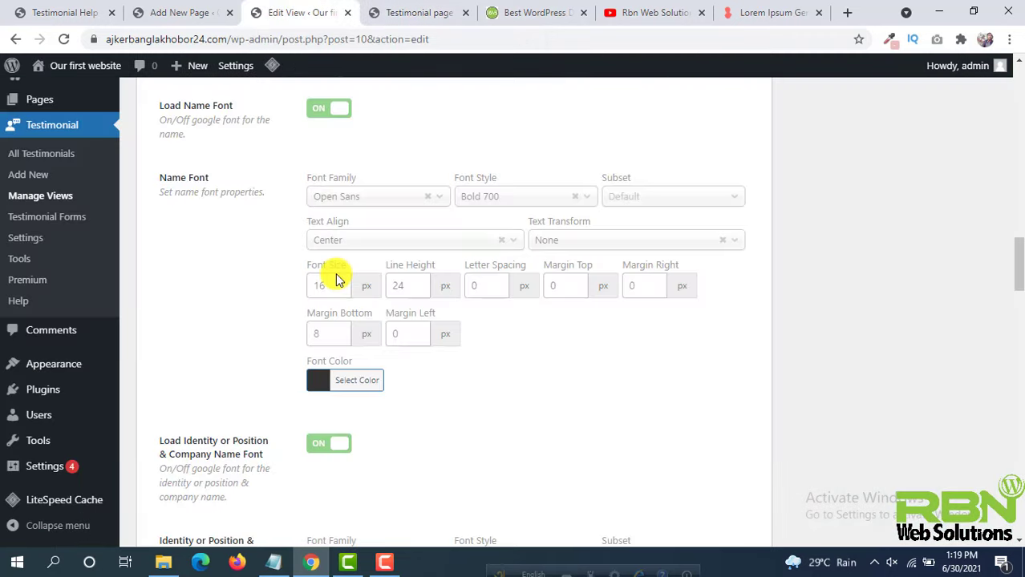
scroll(336, 274, "down", 3)
left_click(325, 219)
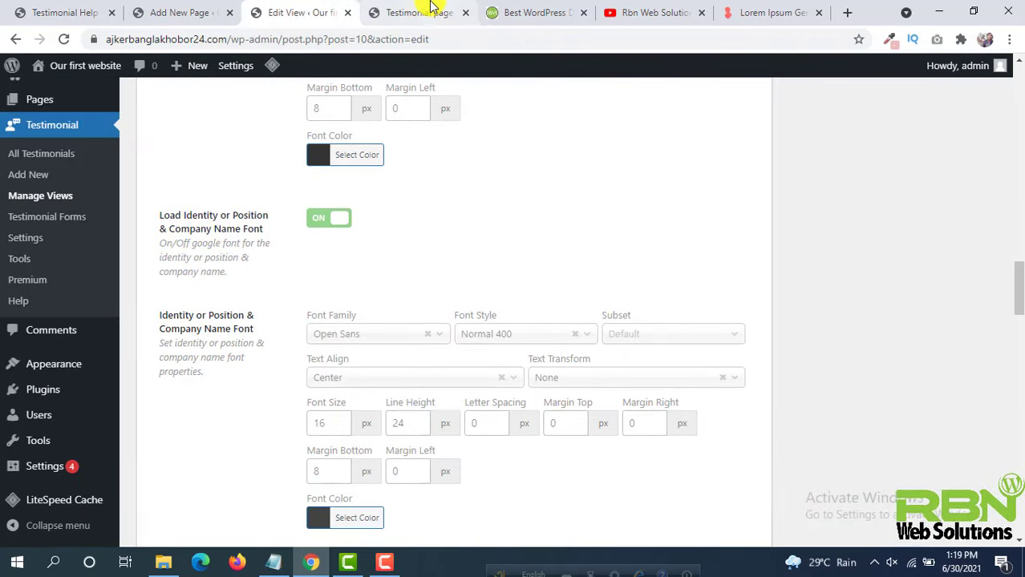
left_click(418, 13)
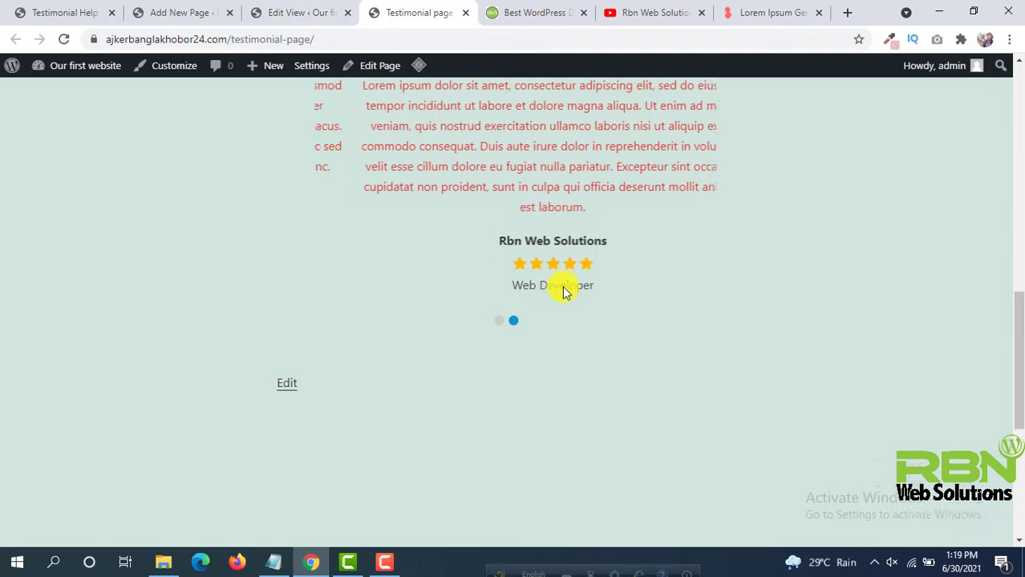
Review the view's remaining typography settings, from the Identity or Position & Company Name Font through the Location, Phone or Mobile and Date fonts.
left_click(295, 9)
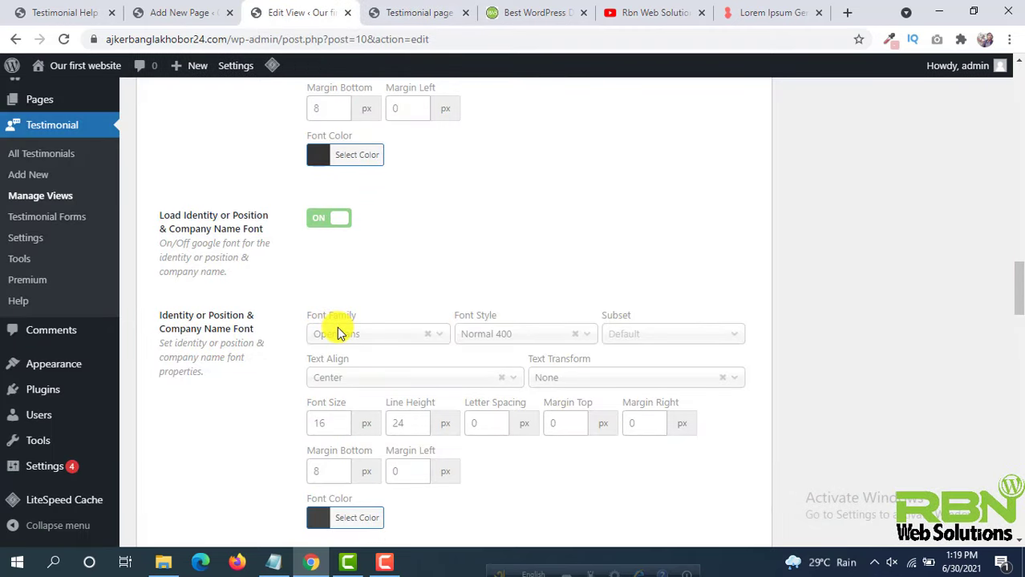
scroll(333, 357, "down", 2)
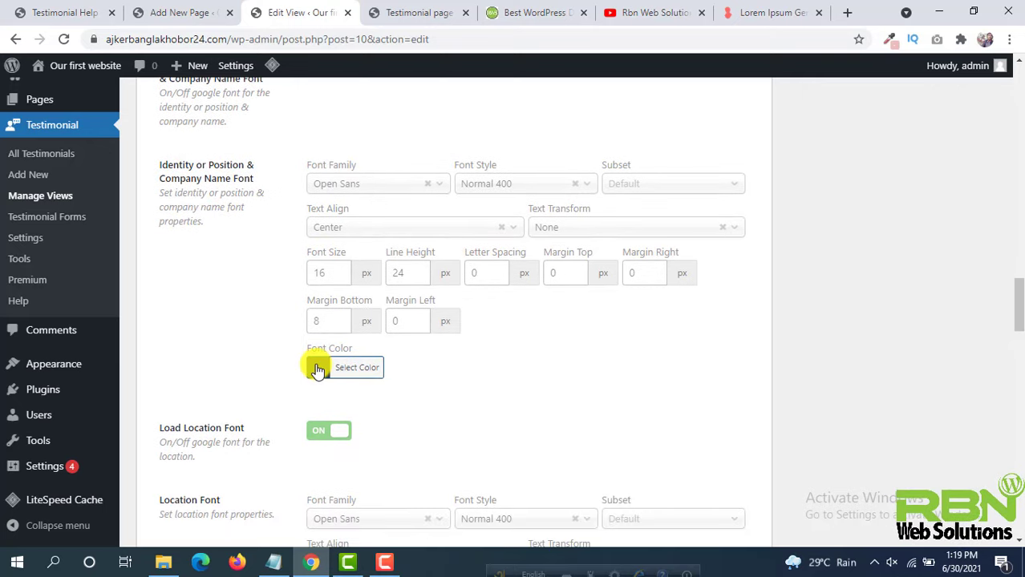
scroll(318, 368, "down", 5)
scroll(317, 369, "down", 17)
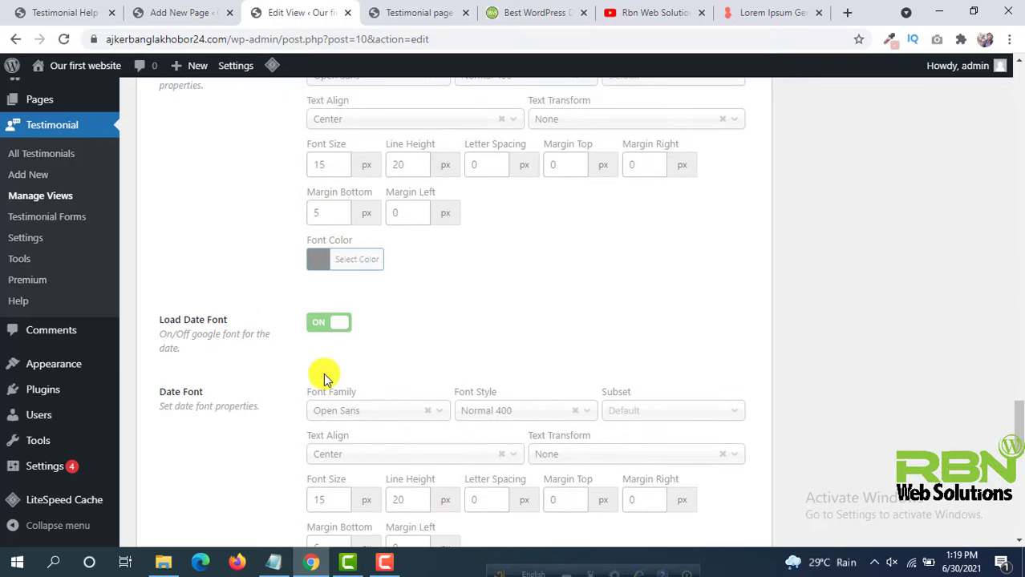
scroll(328, 380, "up", 18)
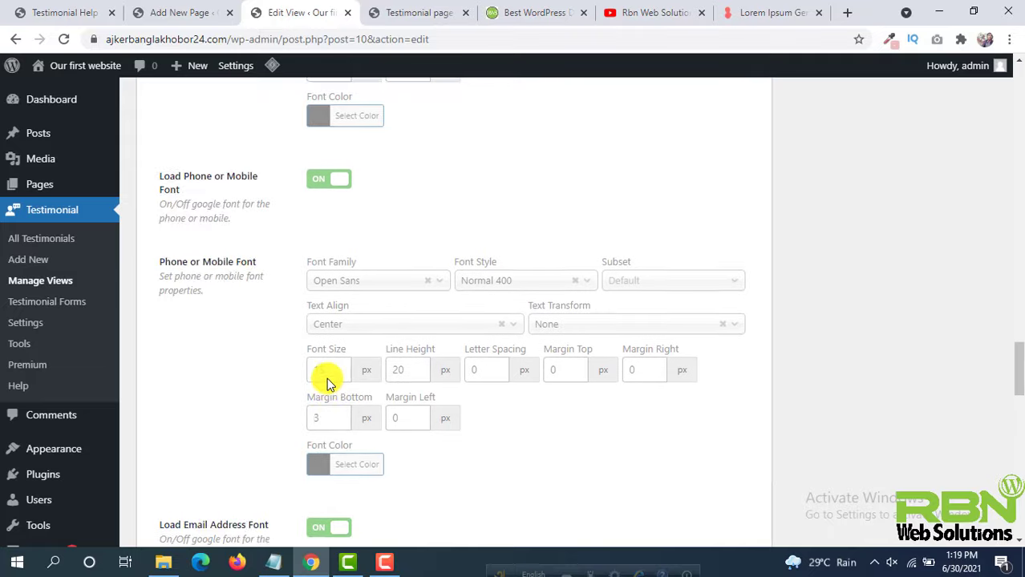
scroll(328, 381, "up", 15)
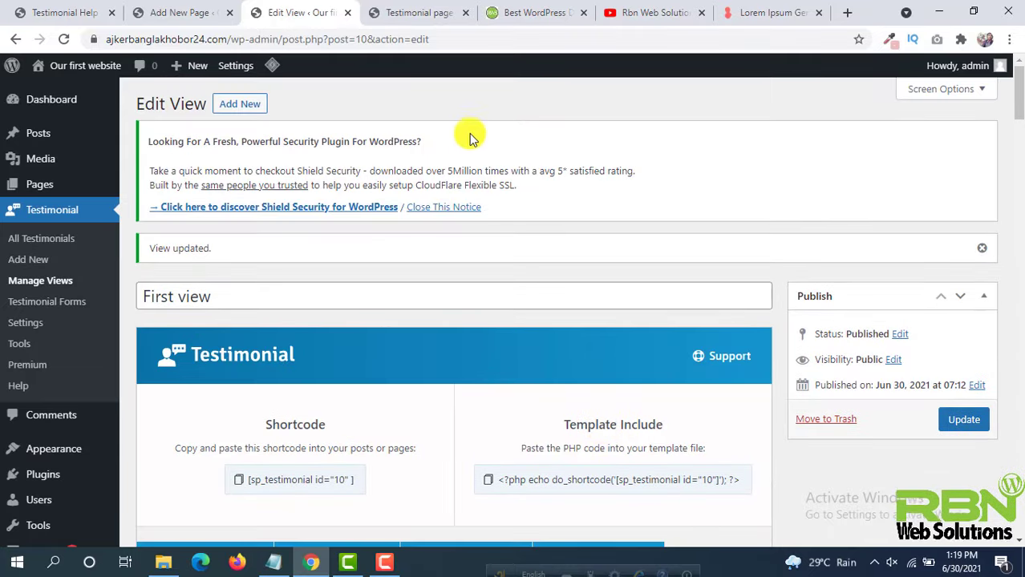
Look over the finished testimonial slider on the live page and switch to the Rbn Web Solutions YouTube channel.
left_click(395, 10)
scroll(461, 263, "up", 6)
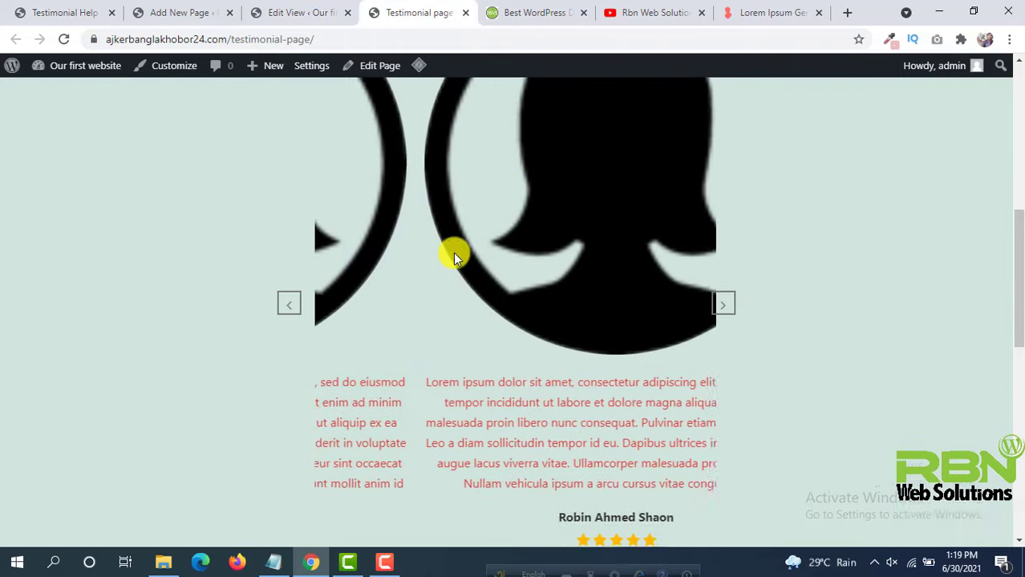
scroll(454, 253, "down", 2)
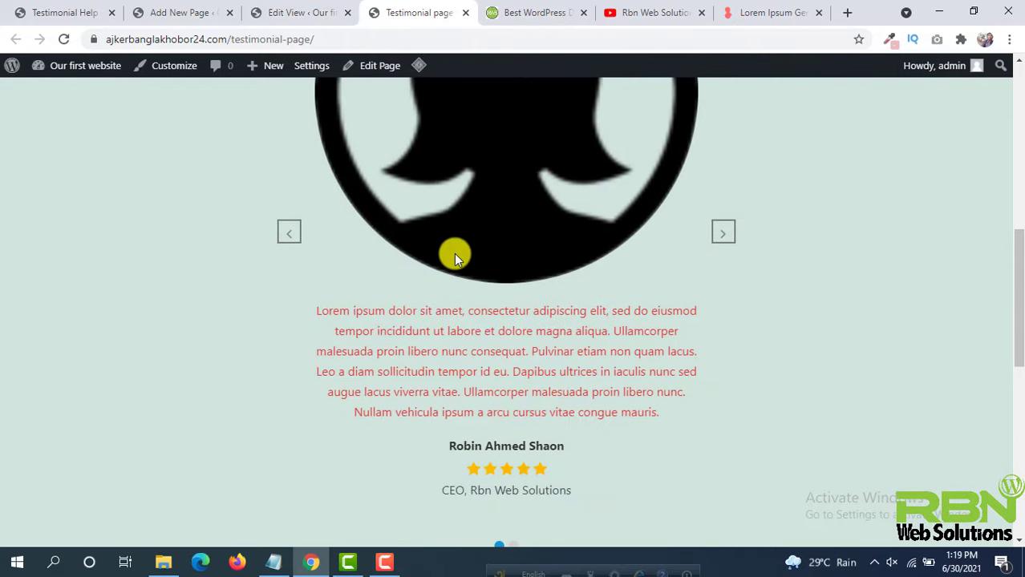
scroll(454, 253, "up", 1)
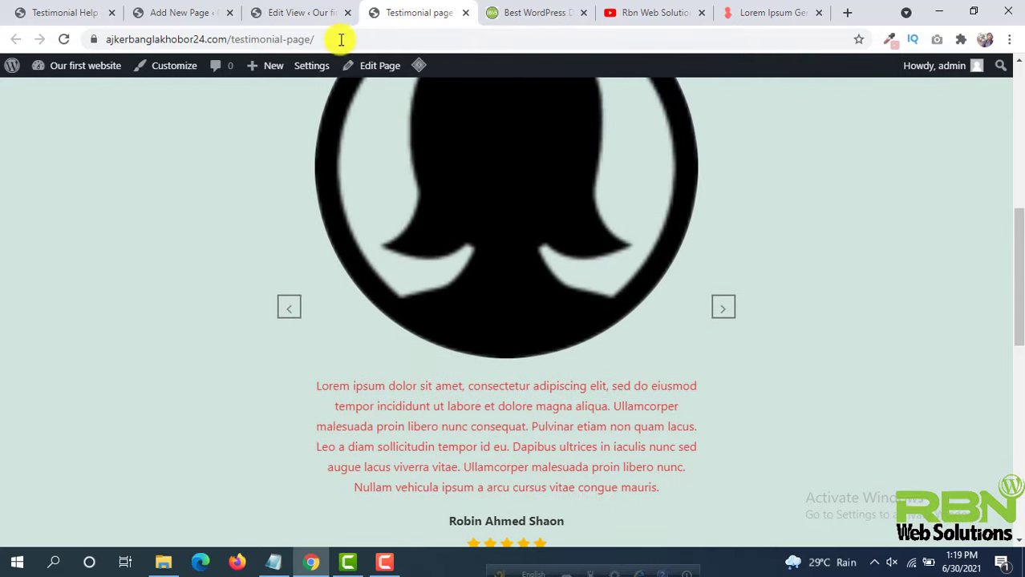
left_click(682, 12)
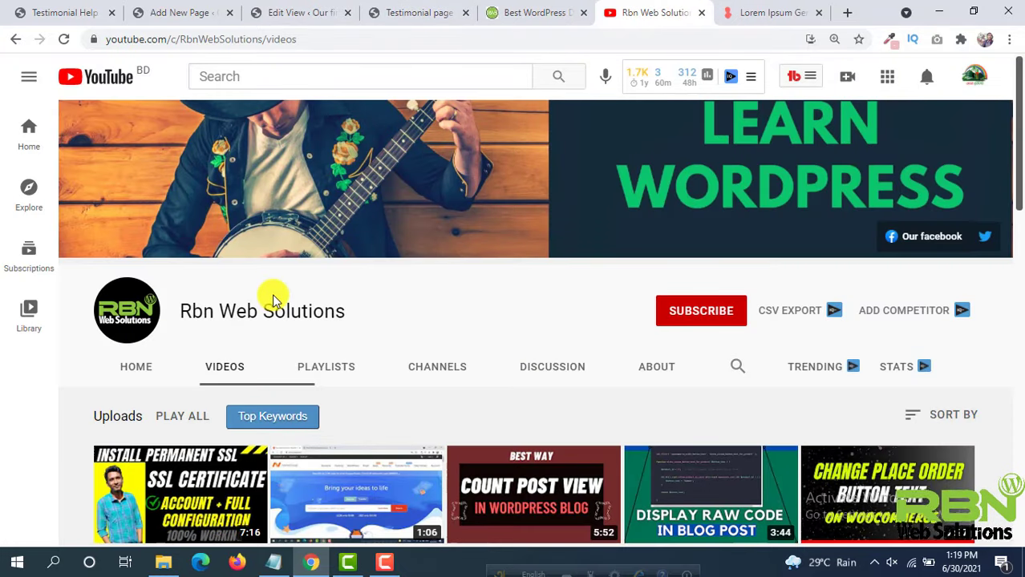